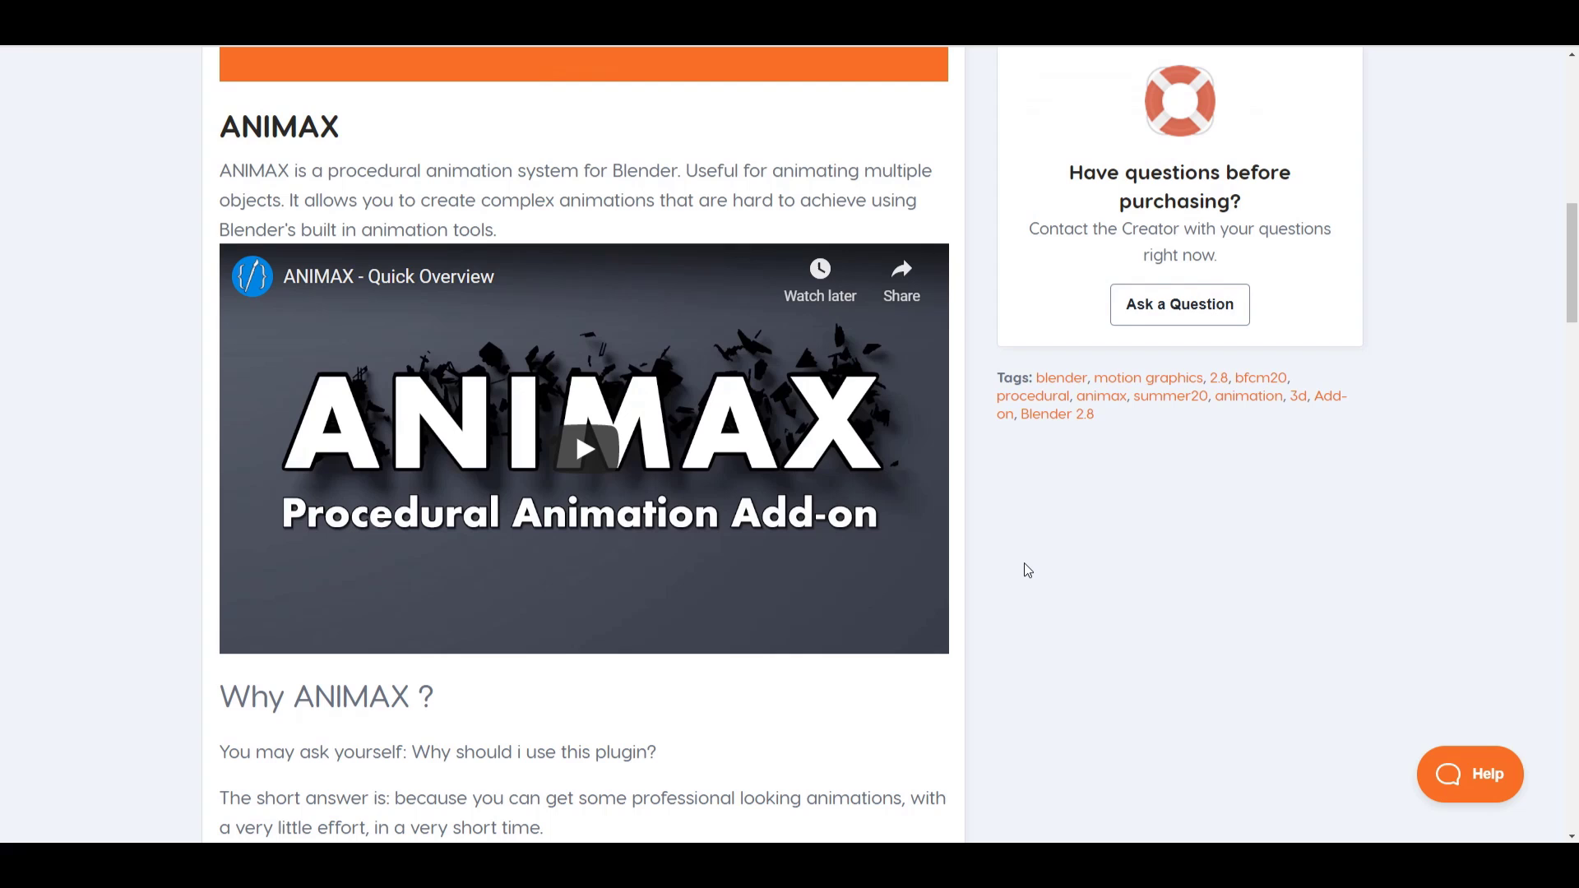
Deselect the cube and show a widened ANIMAX tab in the 3D view's sidebar
scroll(1025, 566, "down", 4)
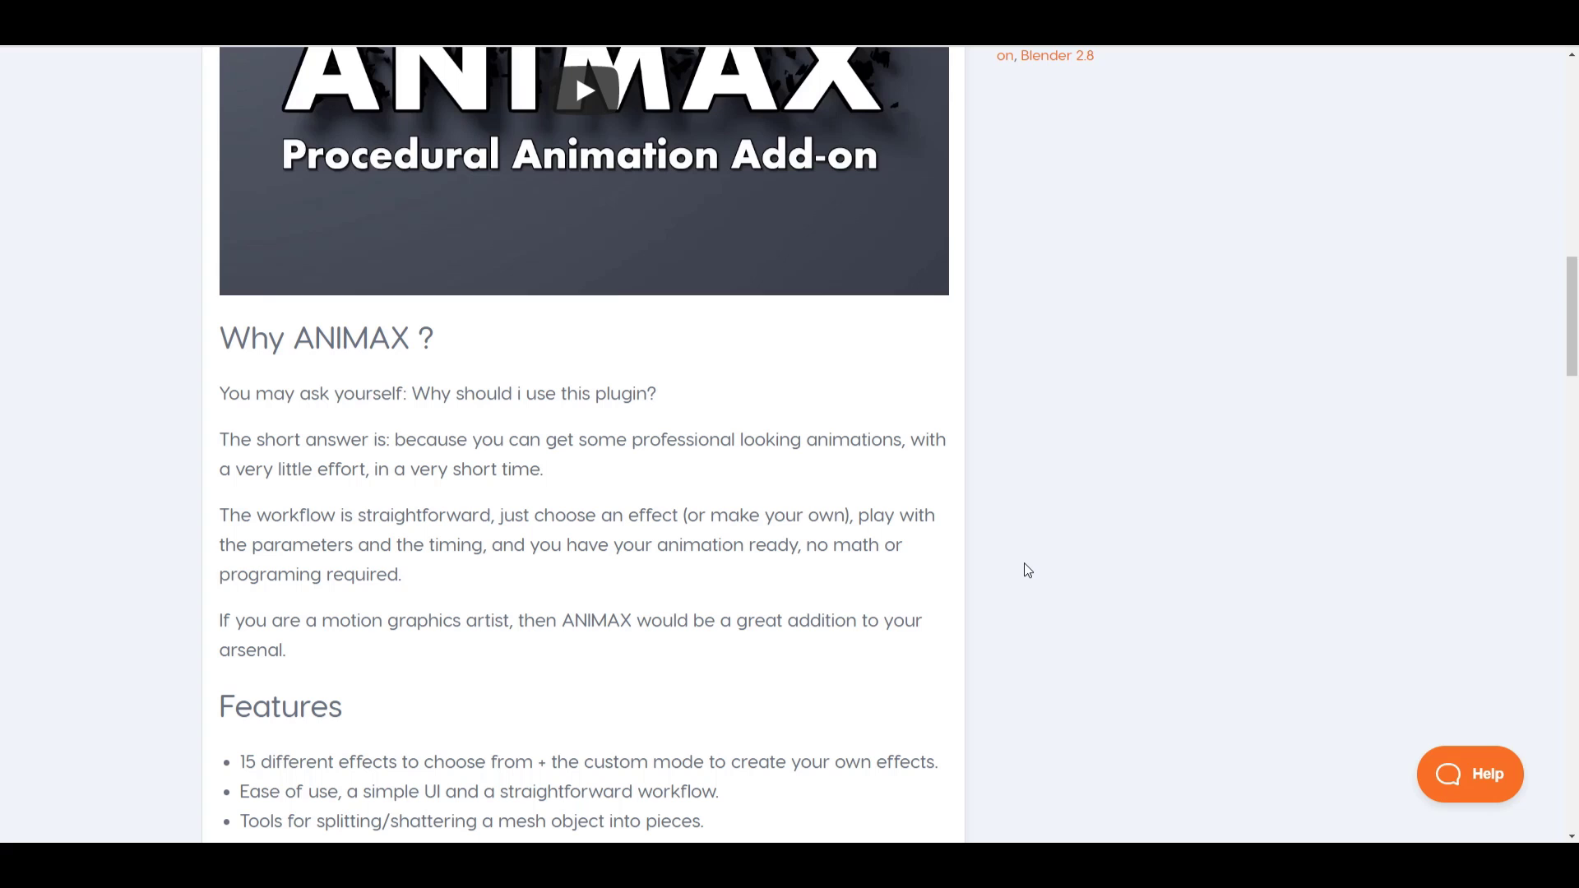
scroll(1024, 562, "up", 14)
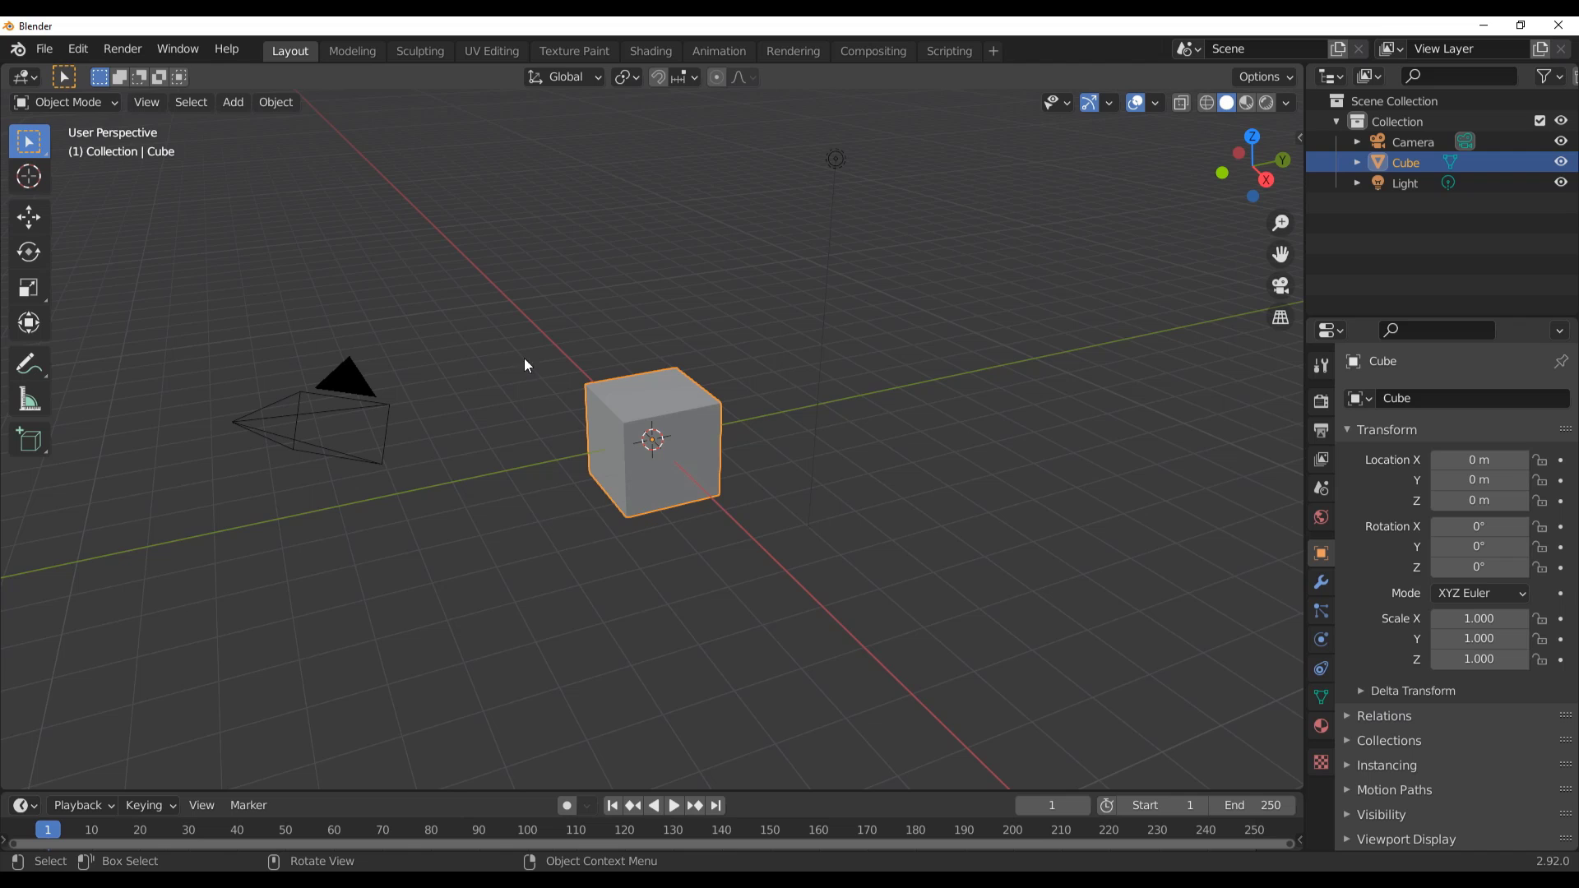
left_click(78, 49)
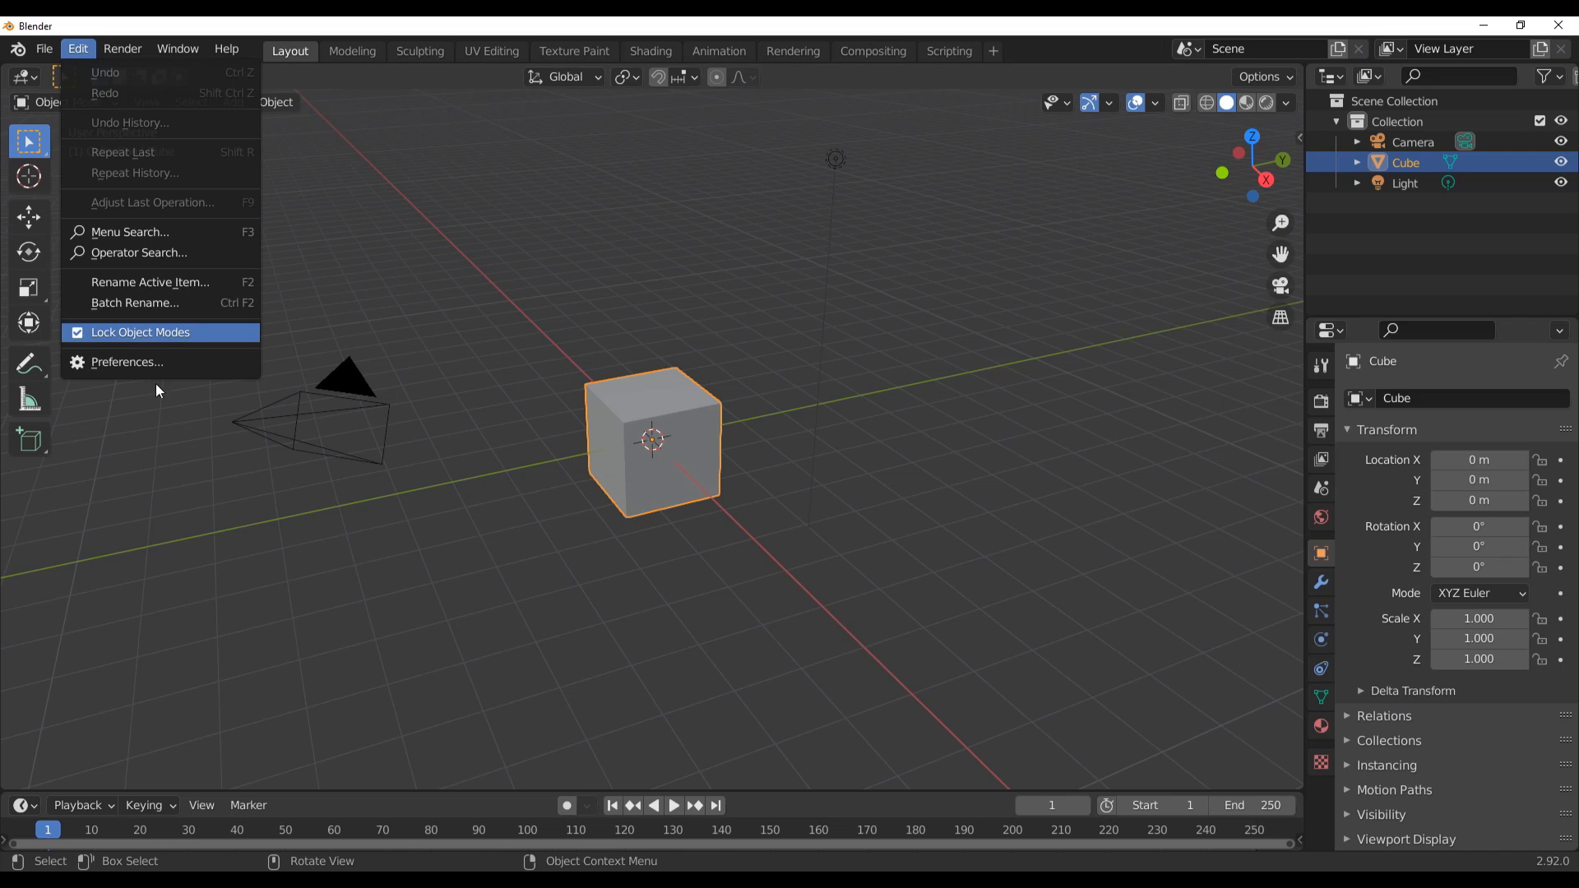
left_click(150, 461)
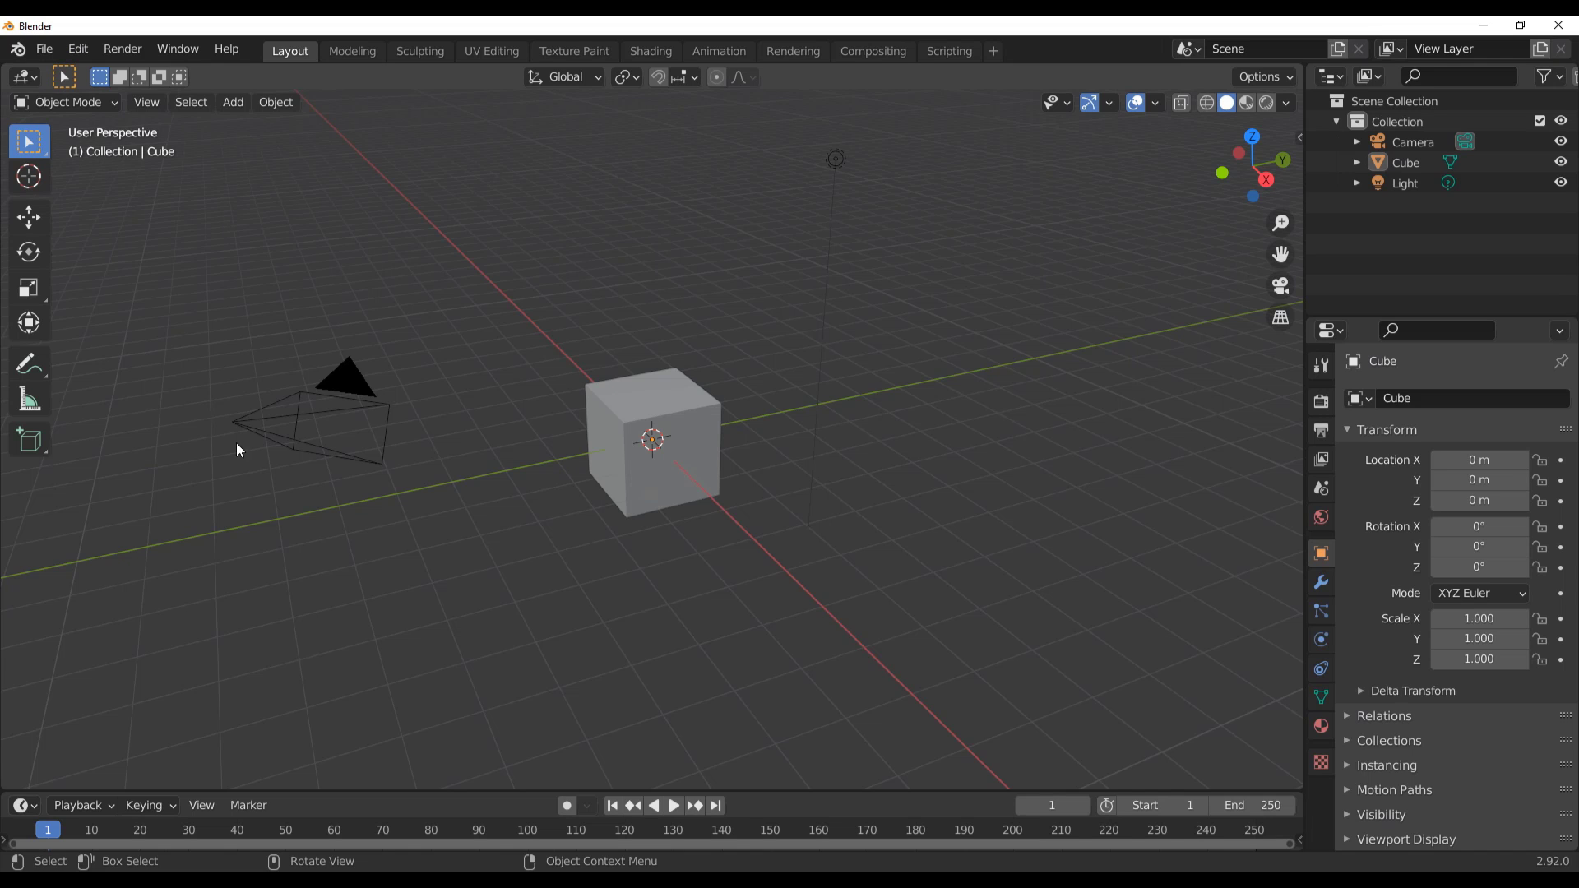
key("n")
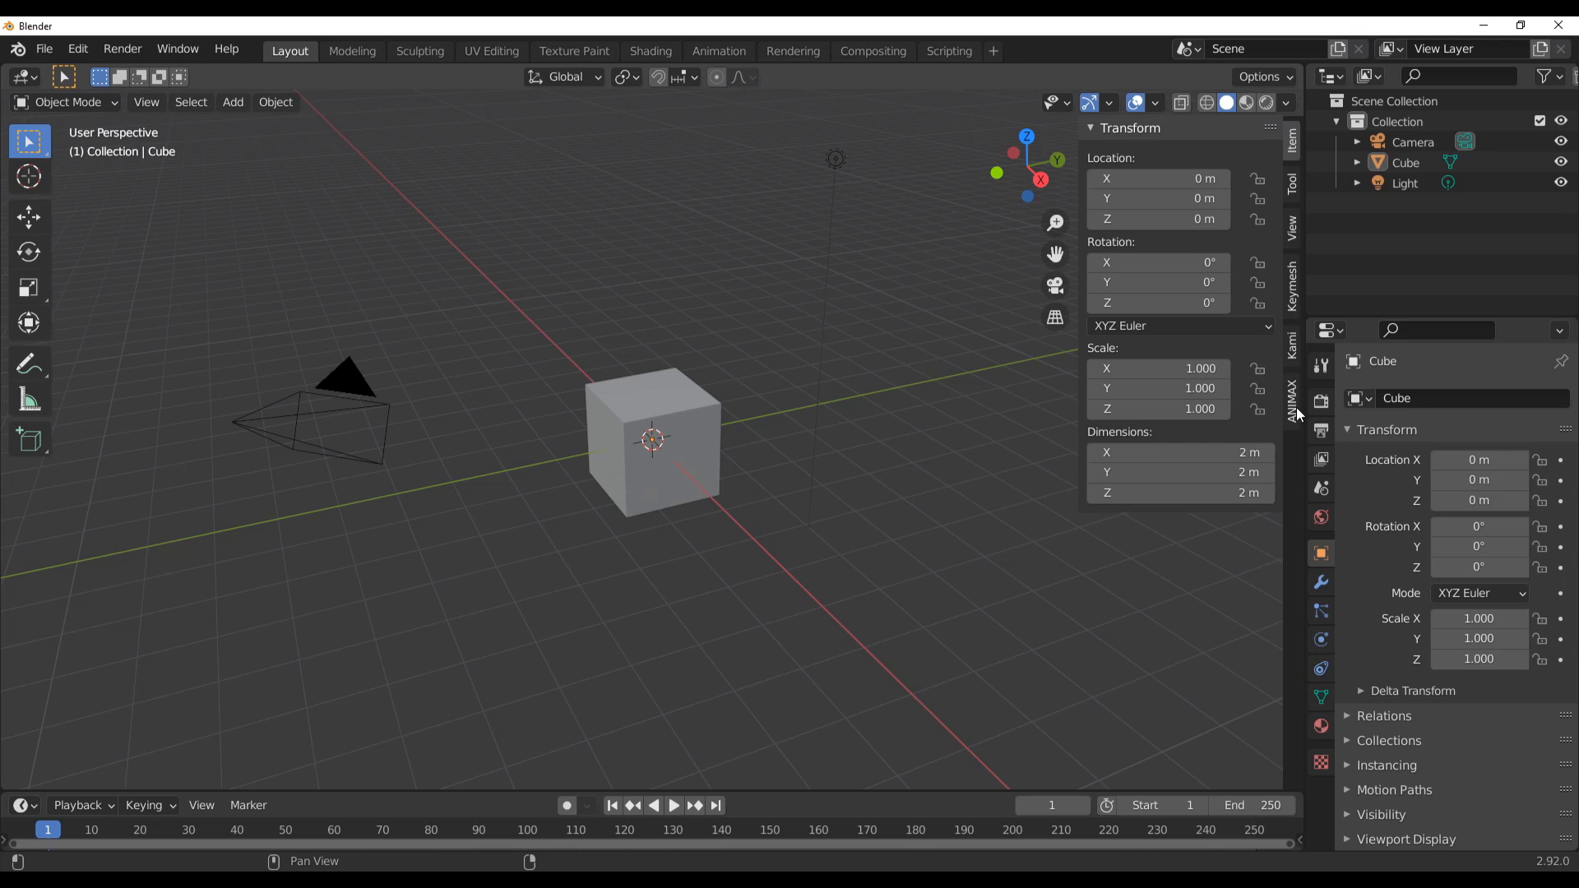
left_click(1293, 403)
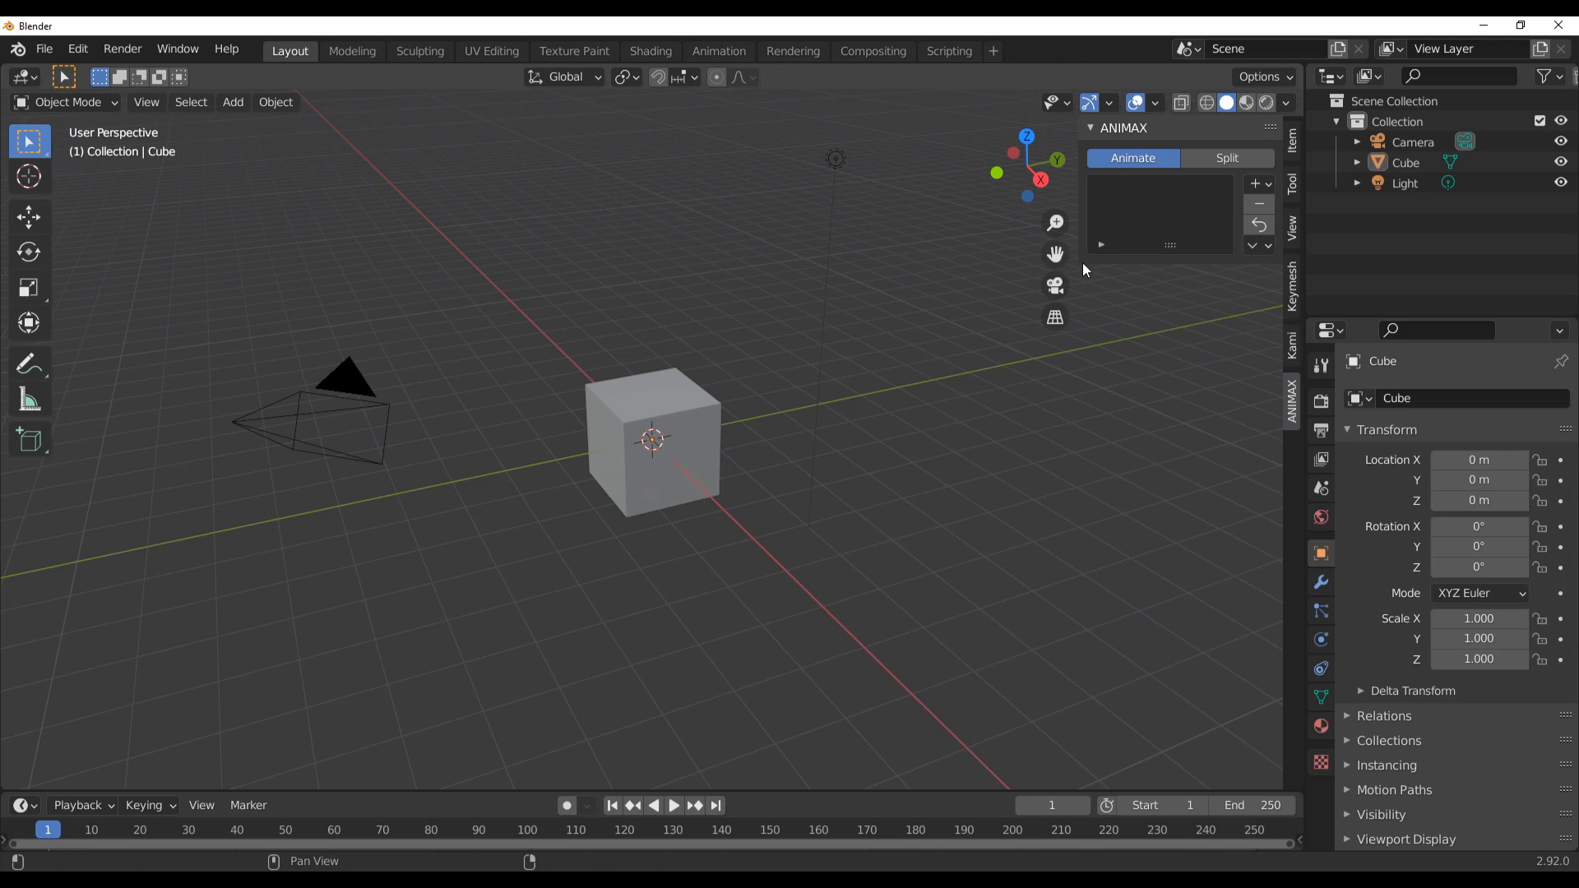
left_click_drag(1080, 262, 975, 267)
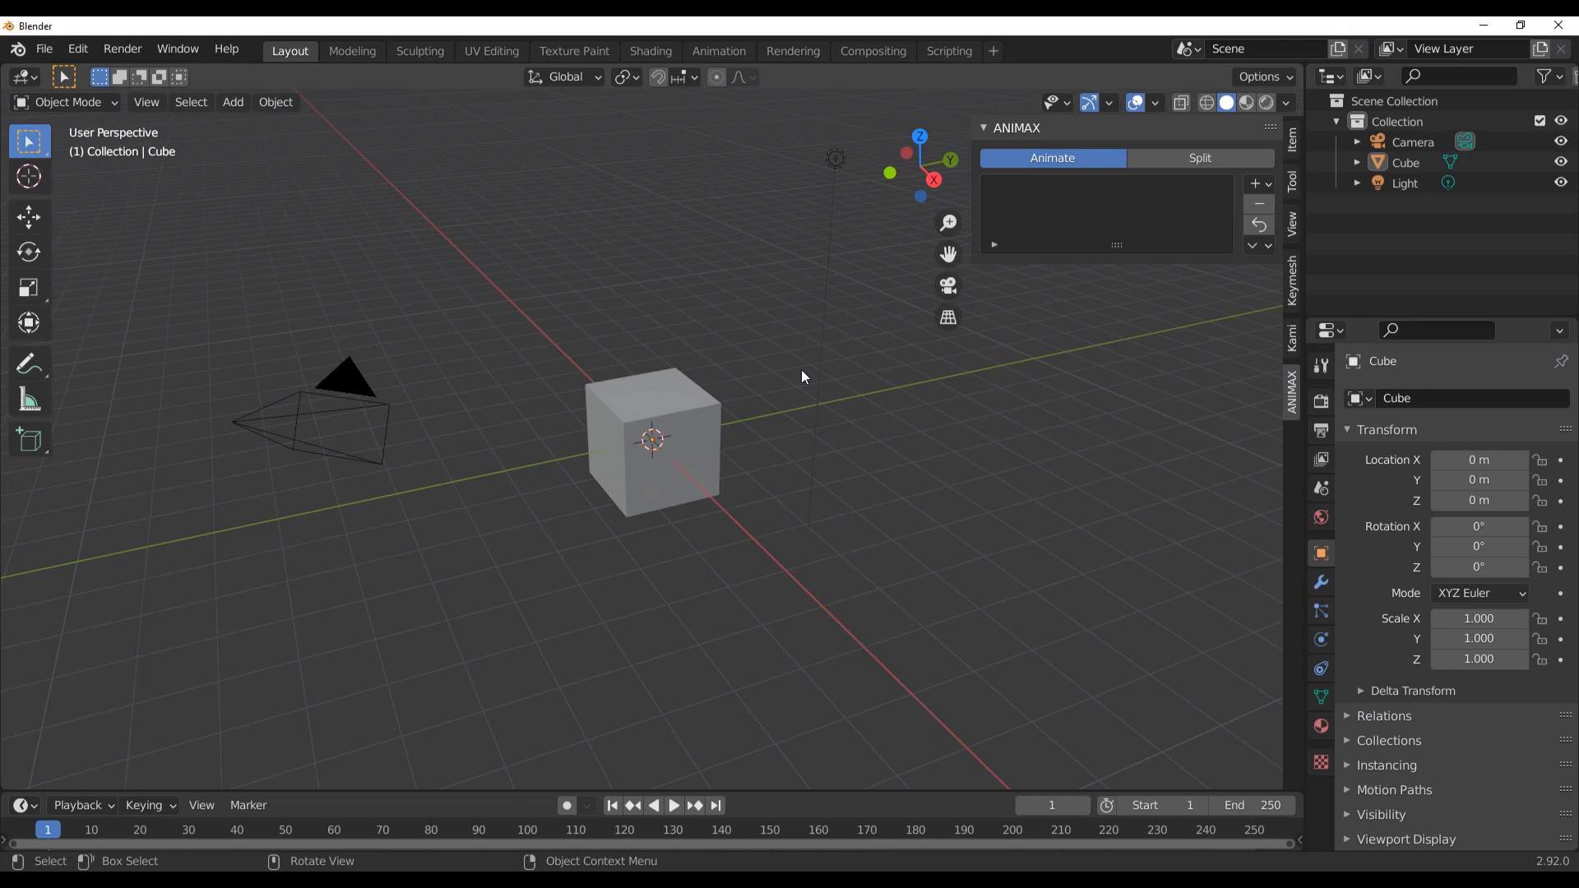
Add a Monkey mesh (Suzanne) to the scene and zoom in on it
key("shift+a")
mouse_move(770, 362)
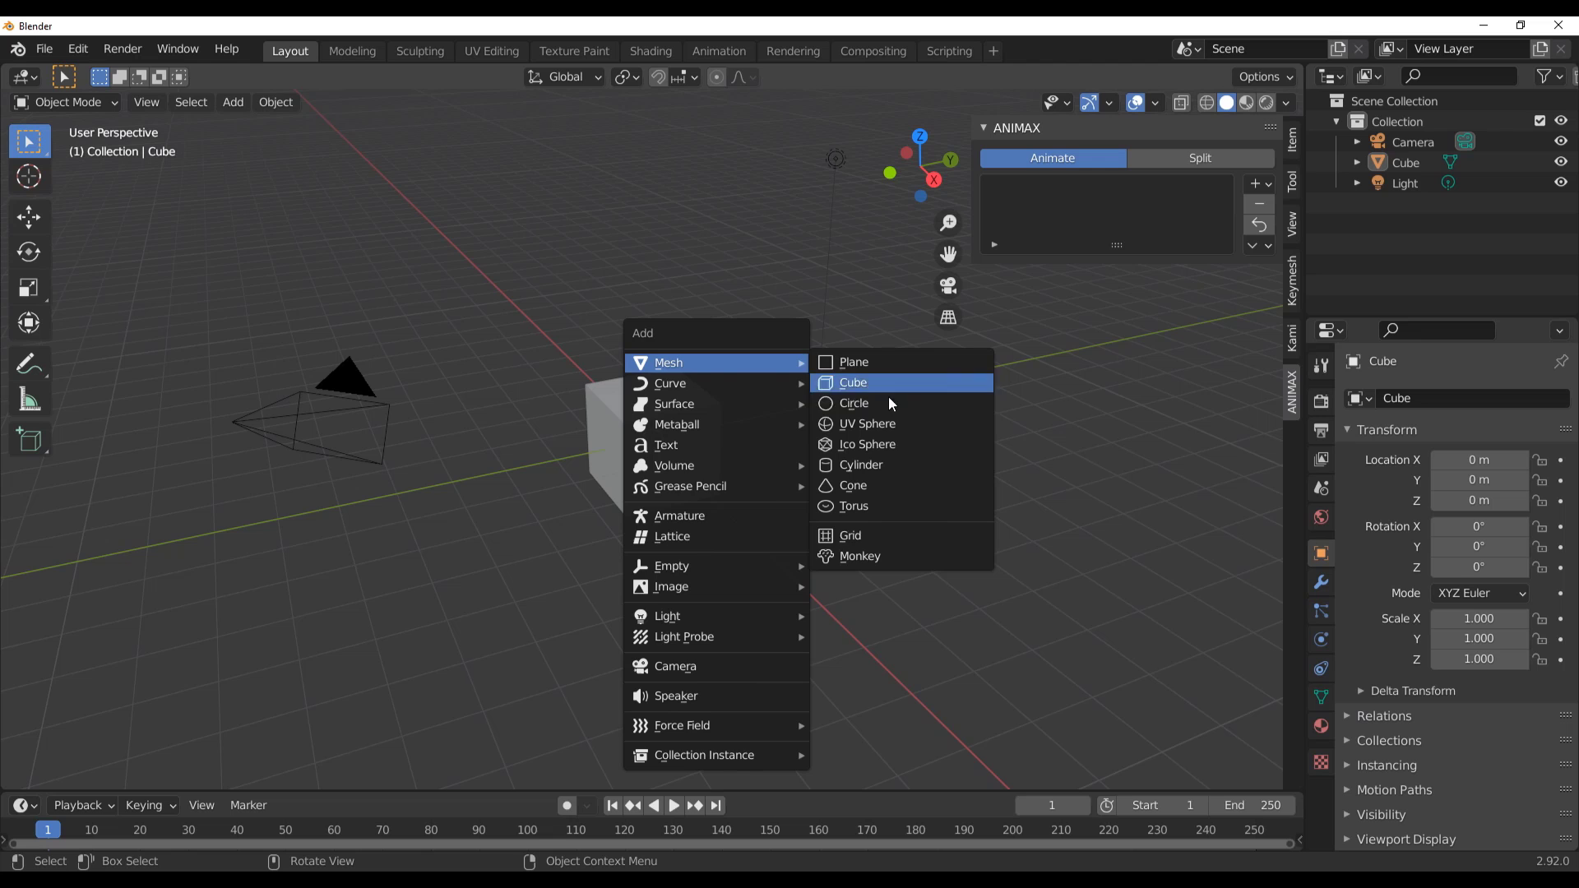
left_click(905, 555)
middle_click_drag(904, 564, 666, 417)
scroll(782, 494, "up", 4)
Create Collection 2, move Suzanne into it, and make it active
right_click(1380, 239)
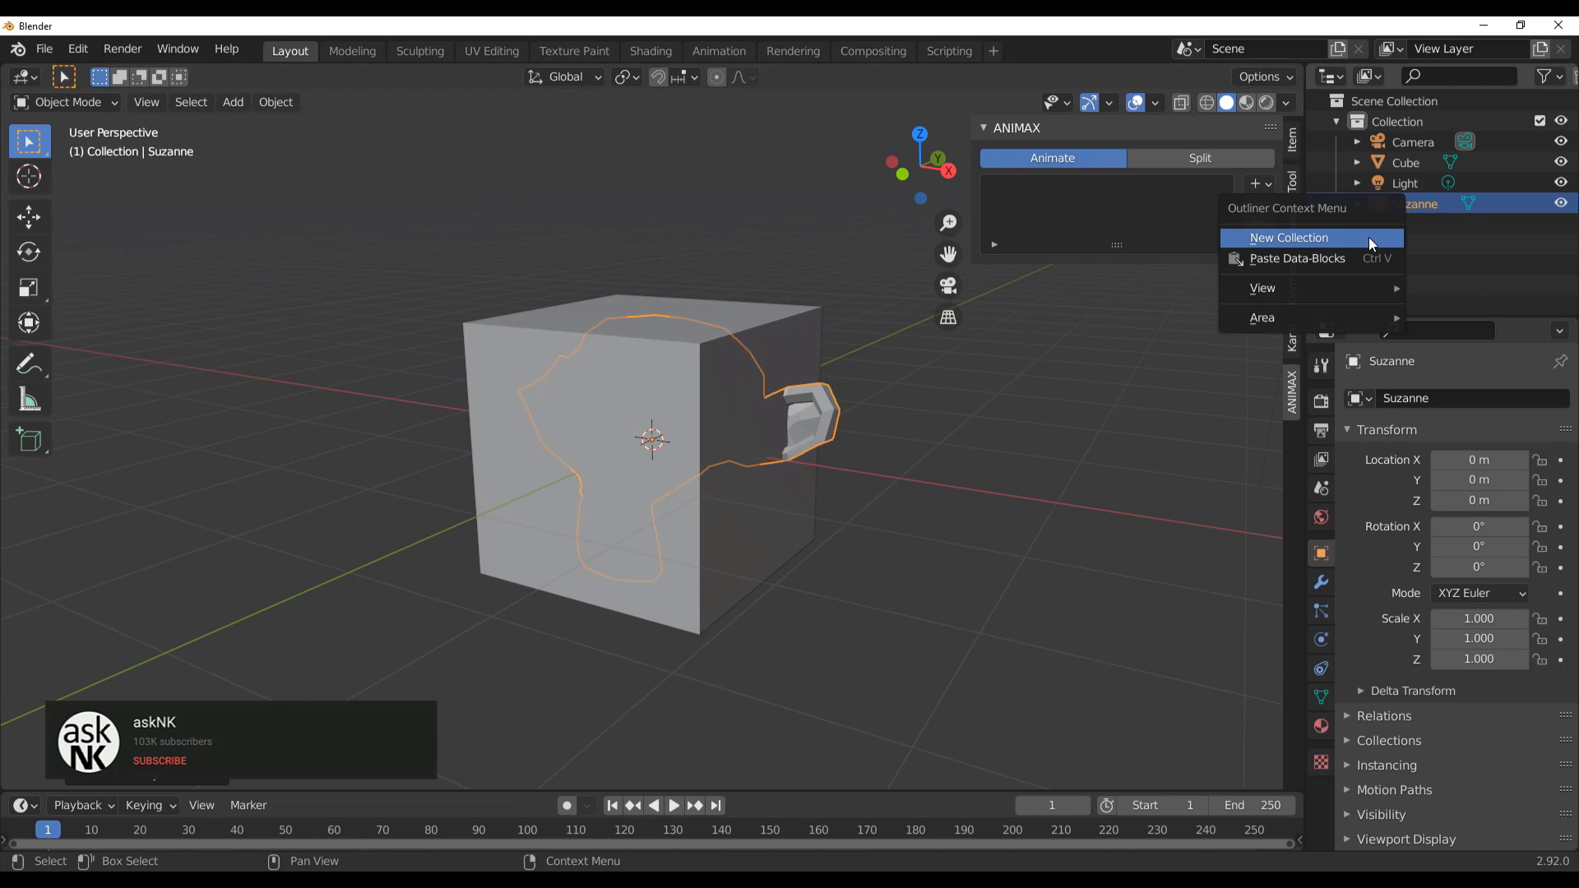
left_click(1373, 236)
left_click(1411, 226)
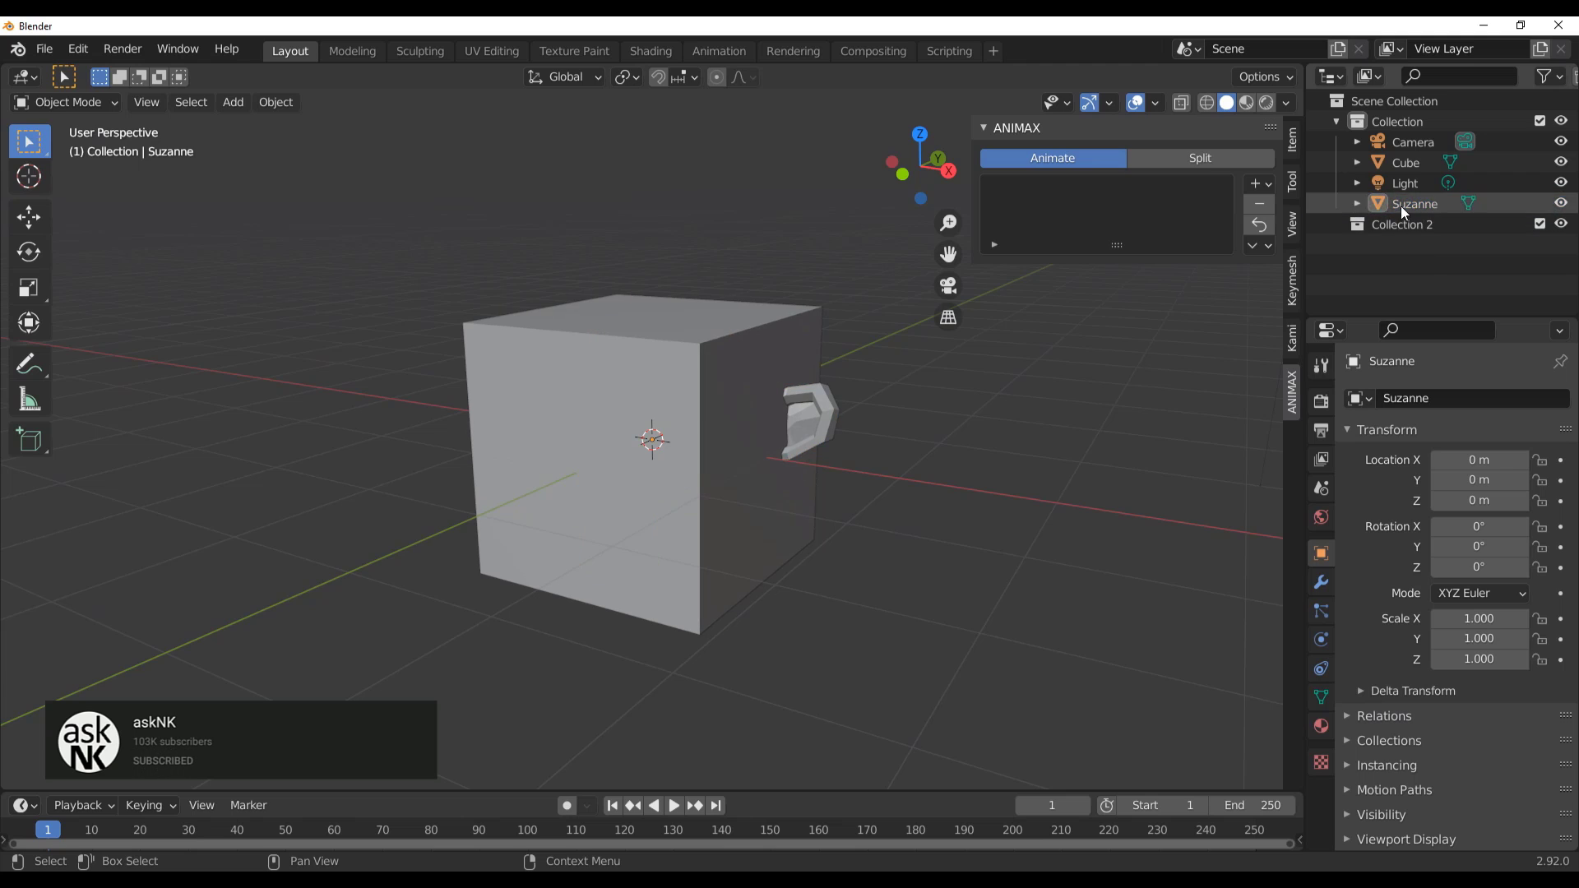
left_click(1415, 205)
left_click_drag(1414, 205, 1324, 220)
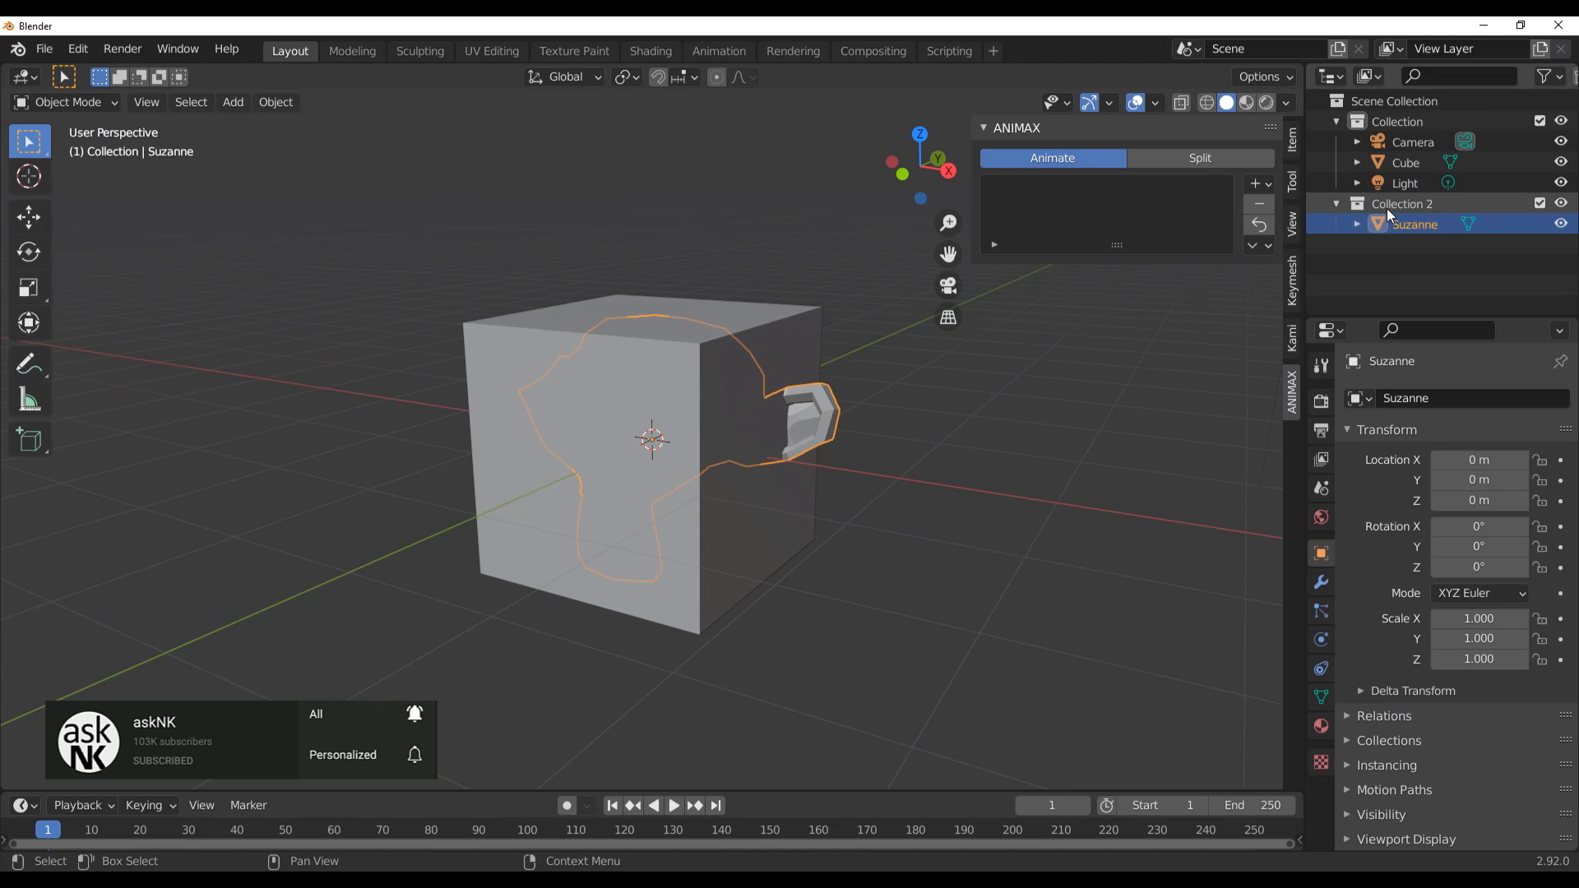
left_click(1338, 211)
Add Collection 2 to the ANIMAX list and hide the original cube collection
left_click(1264, 185)
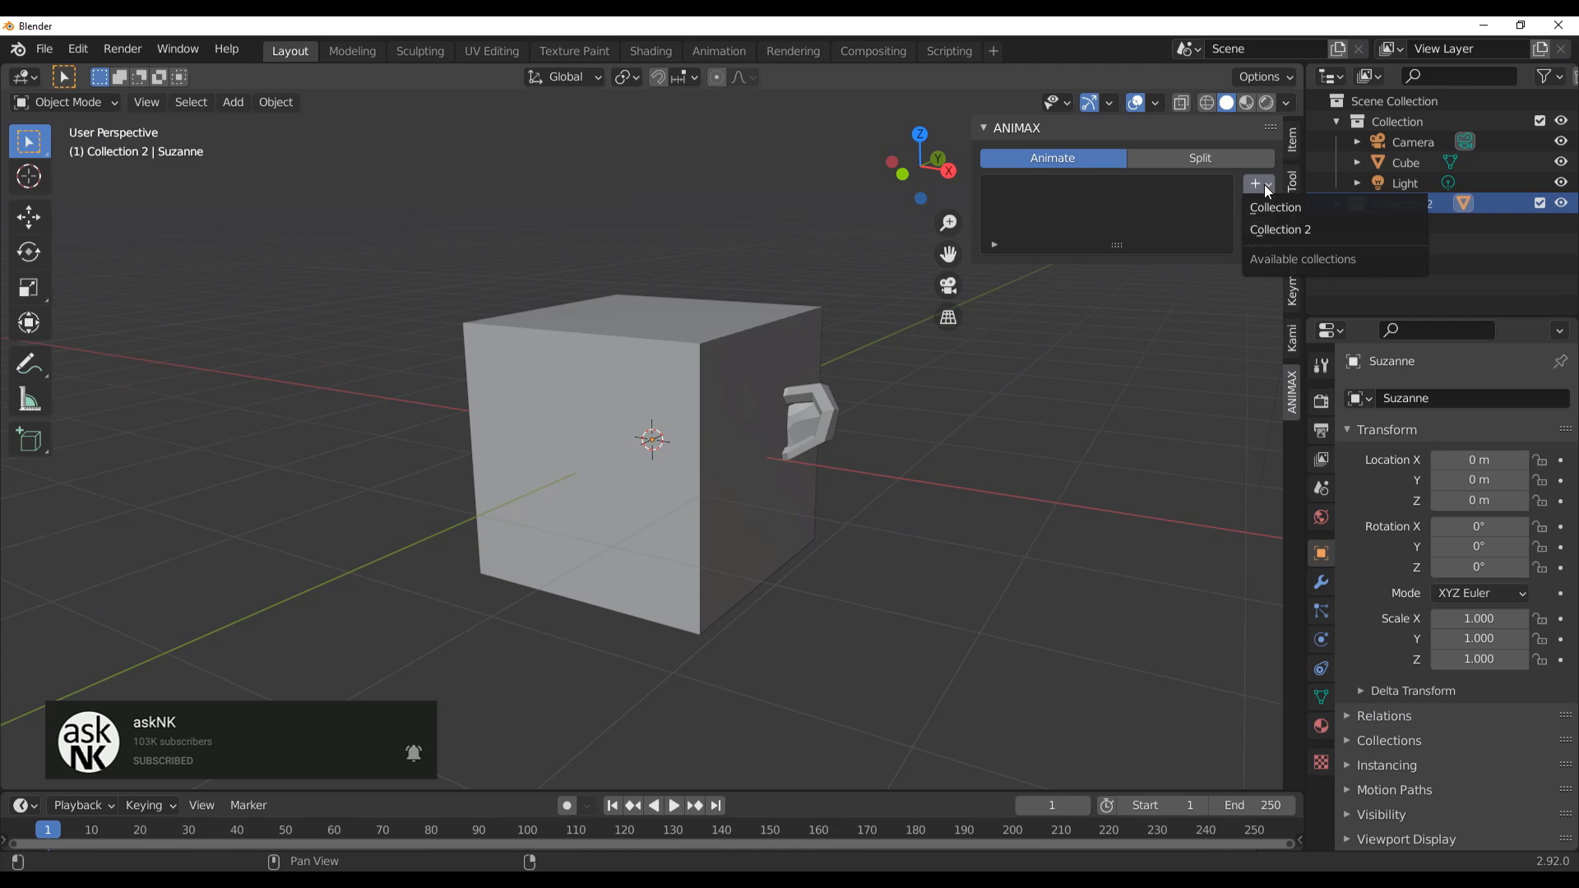
left_click(1277, 231)
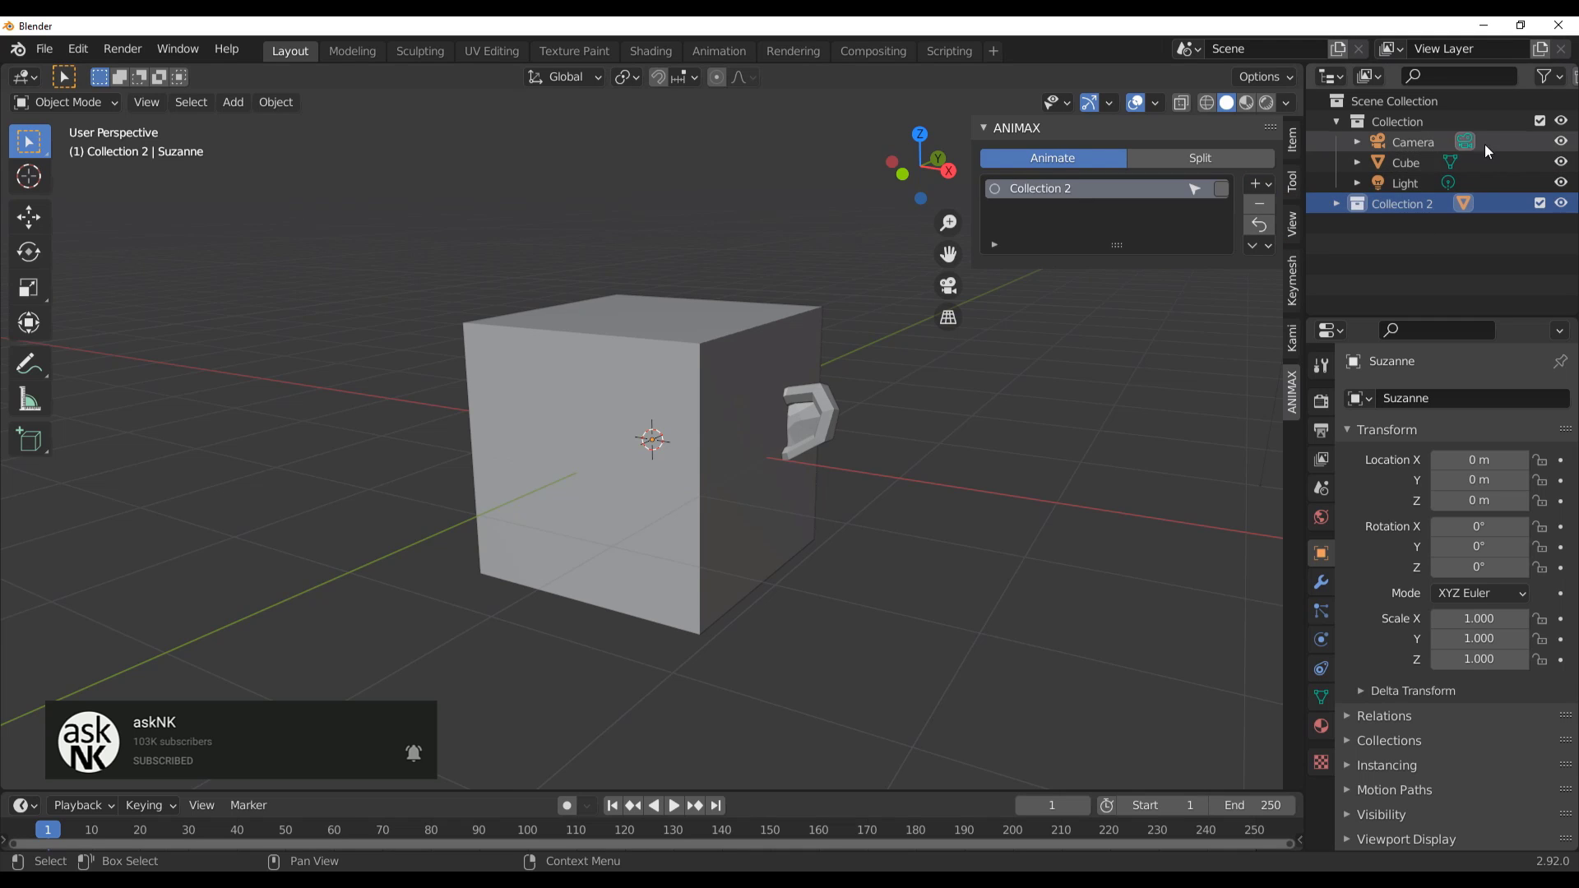
left_click(1559, 122)
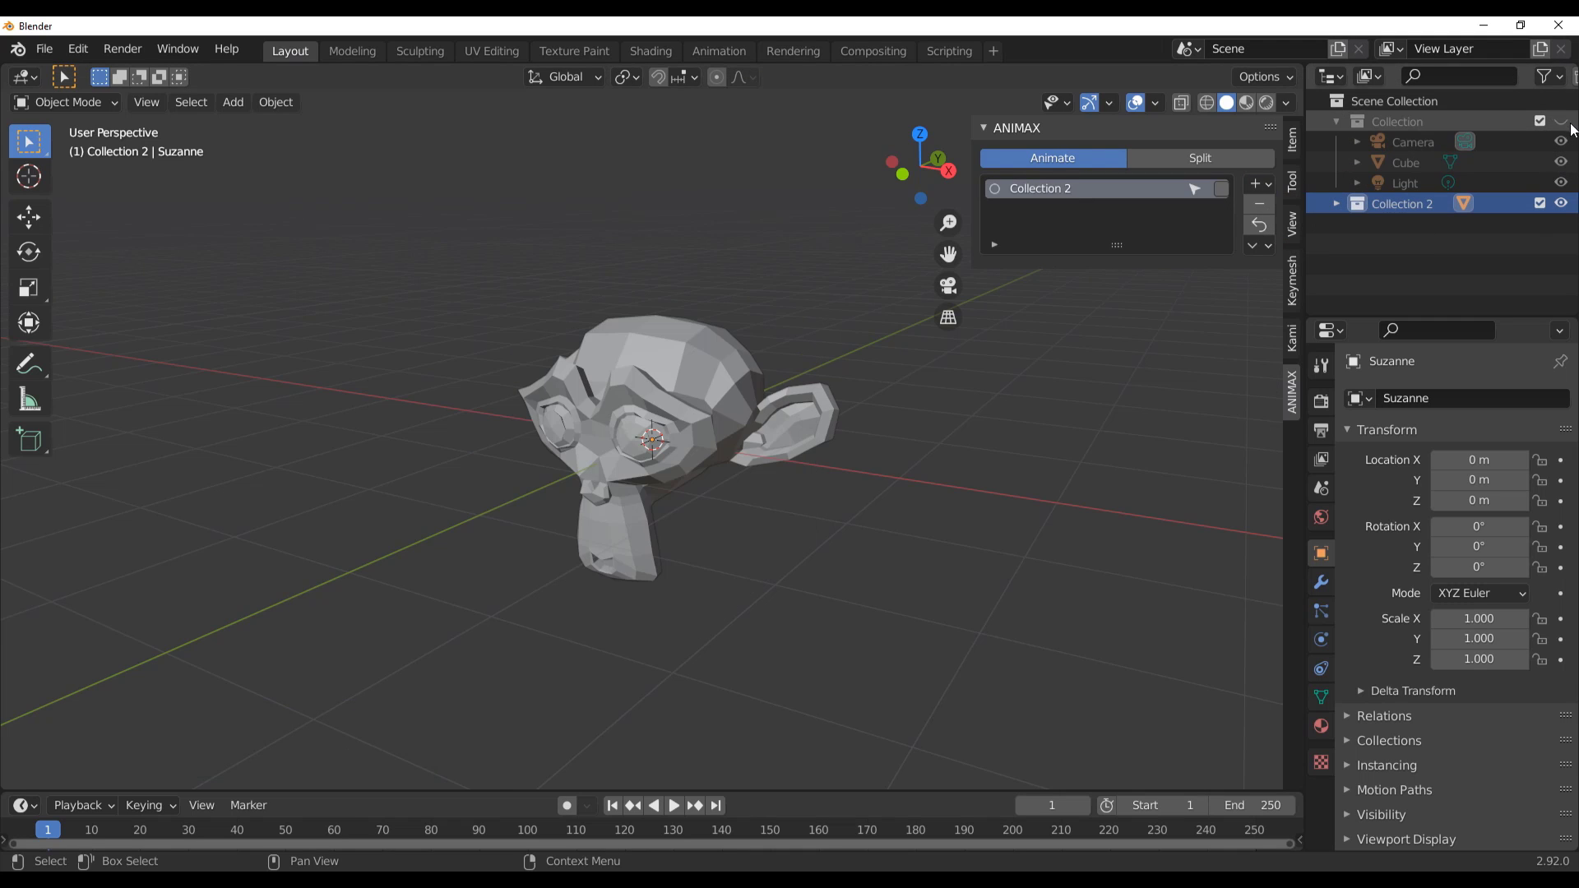
left_click(1559, 122)
left_click(1559, 123)
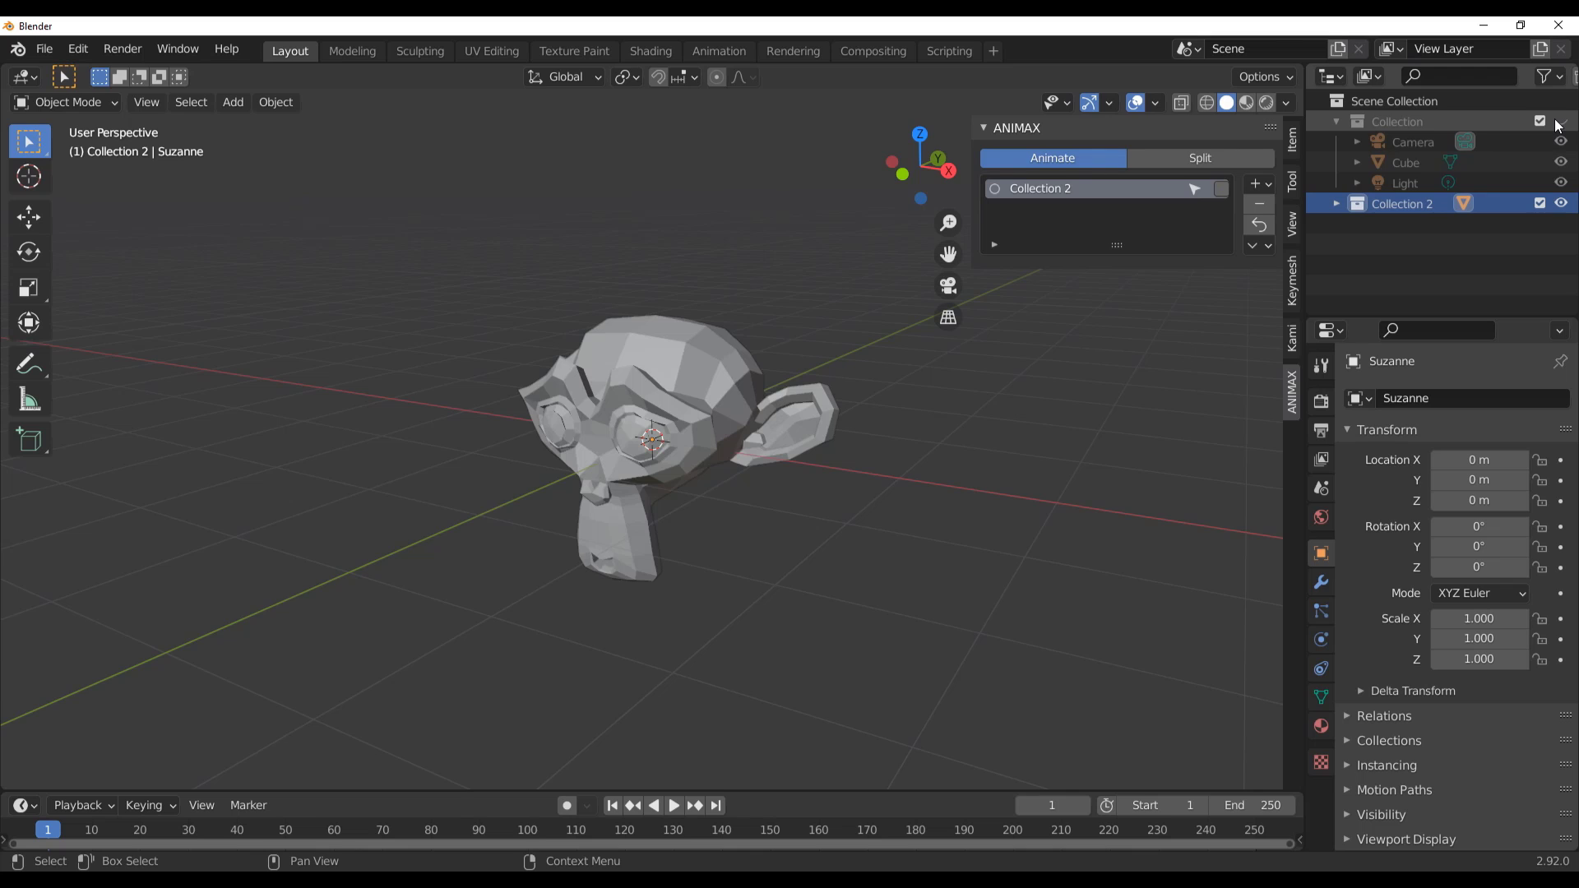
left_click(1336, 122)
middle_click_drag(724, 419, 798, 425)
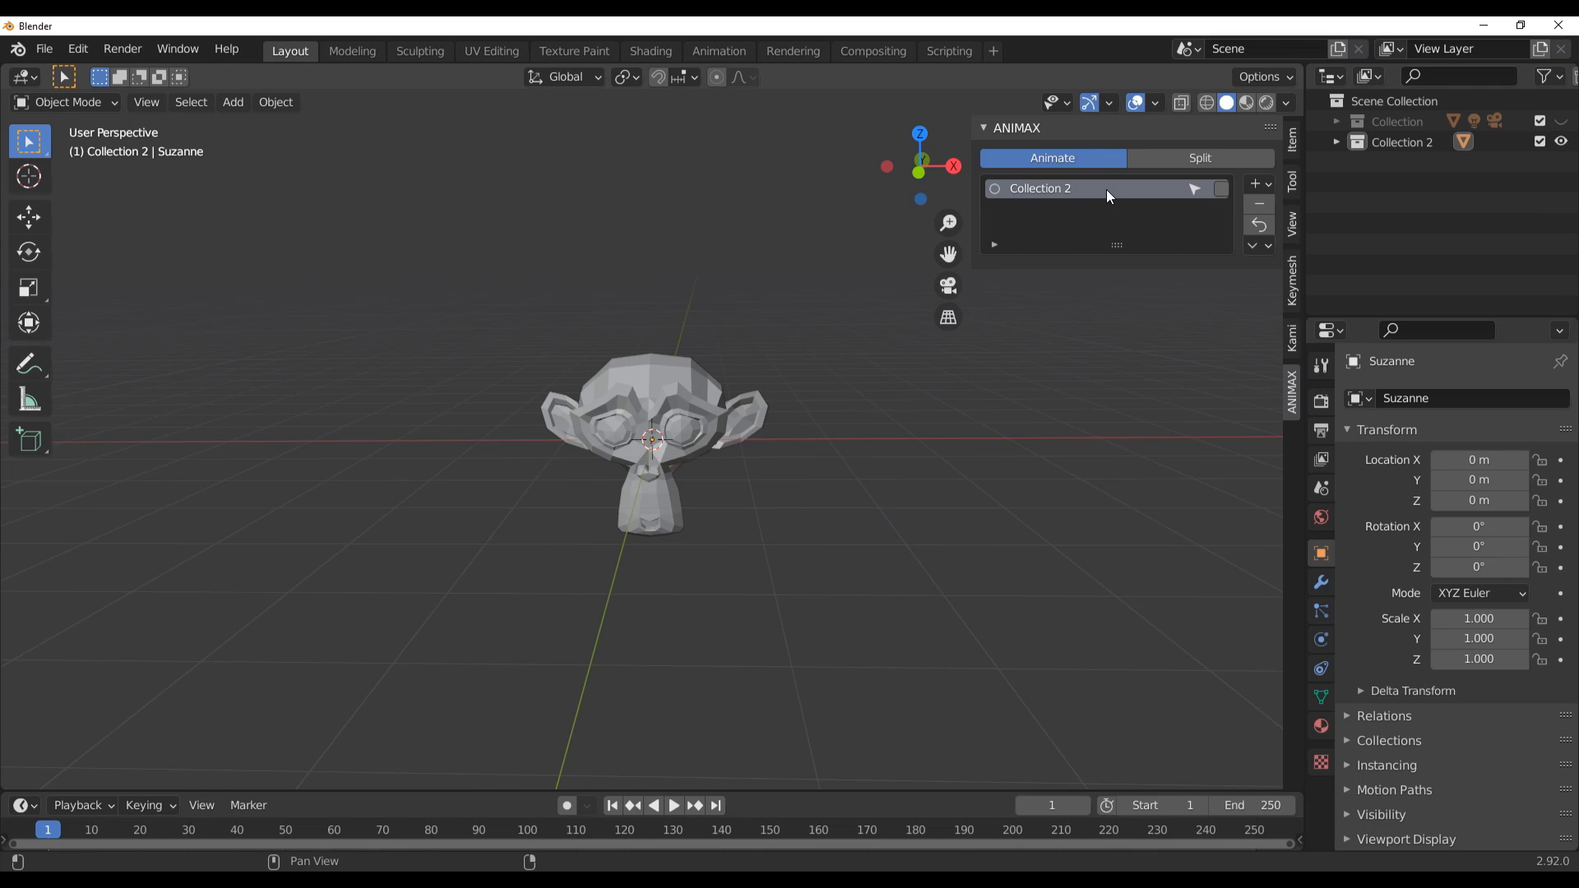
Tick Collection 2 in the ANIMAX list, sort it by position, and show the effect dropdown (None)
left_click(1221, 190)
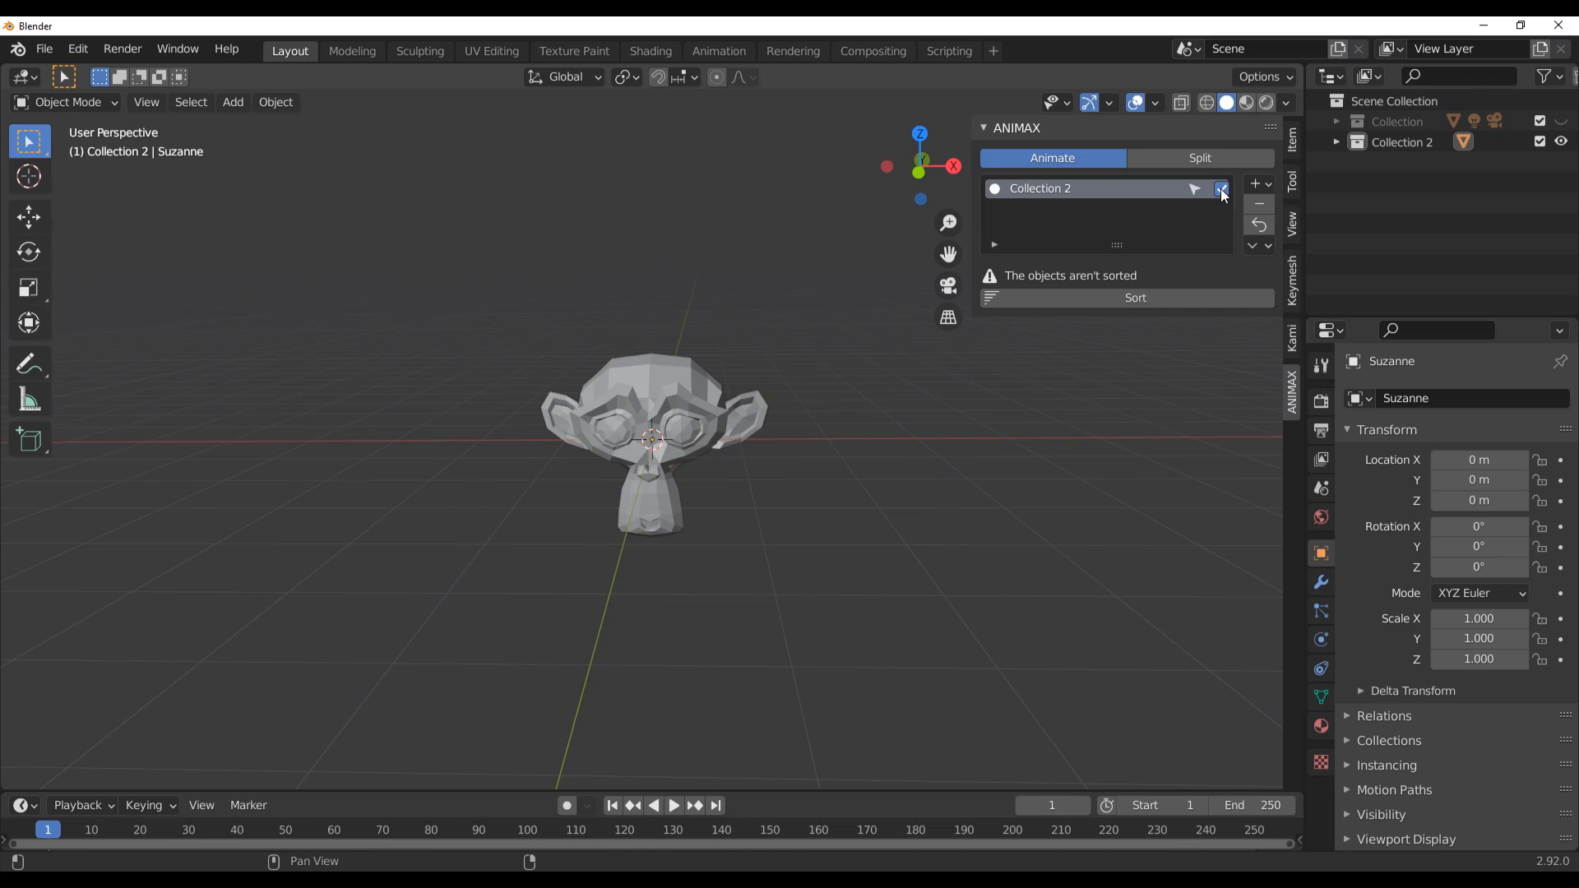
left_click(1112, 300)
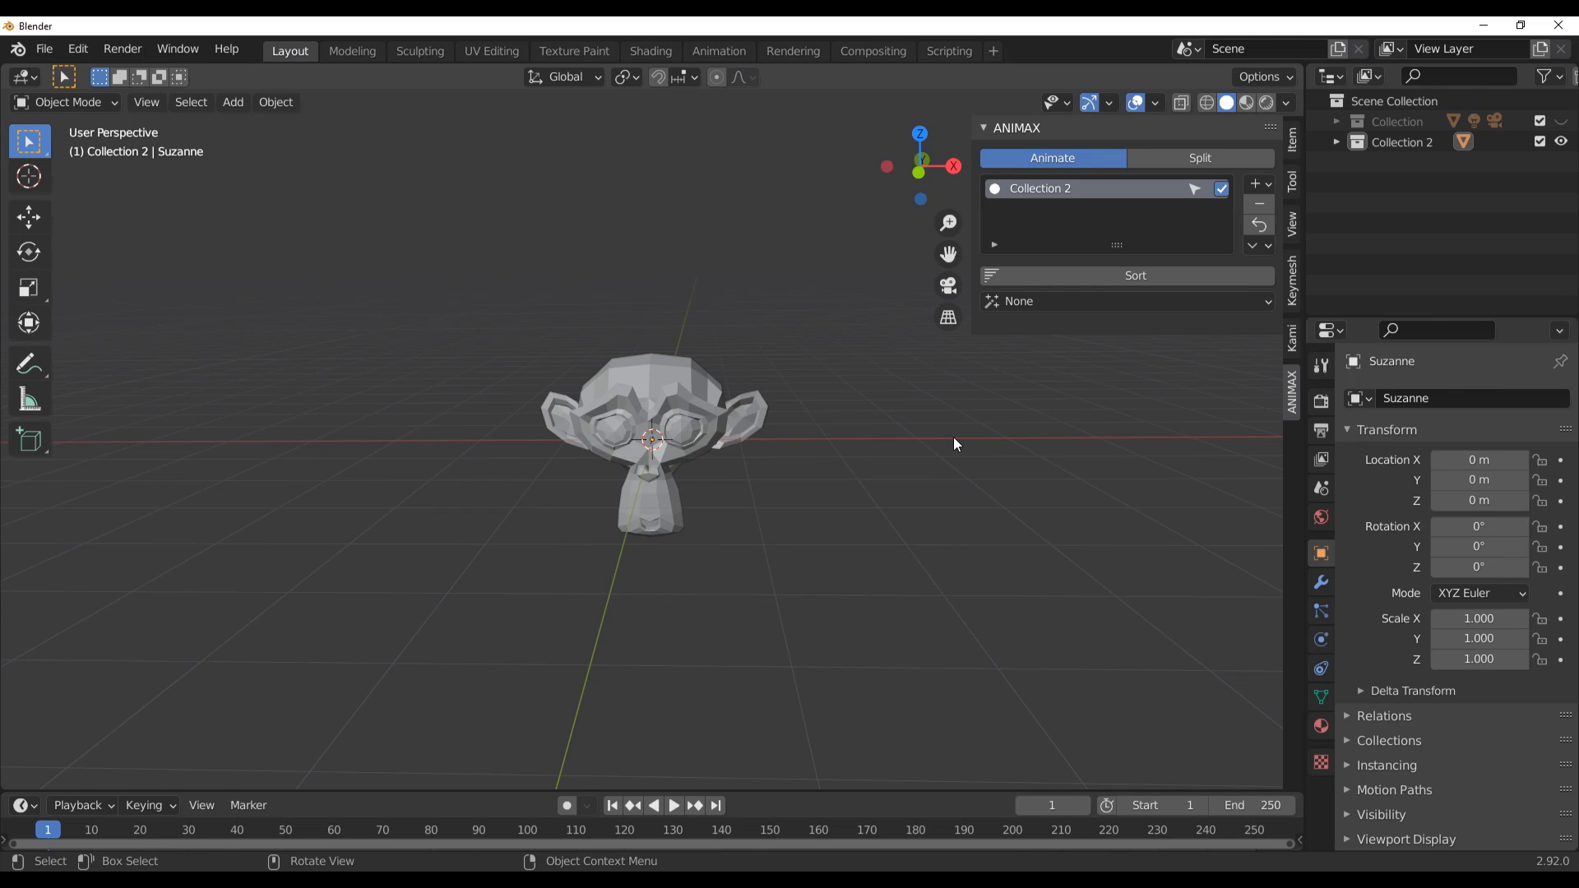
left_click(1045, 311)
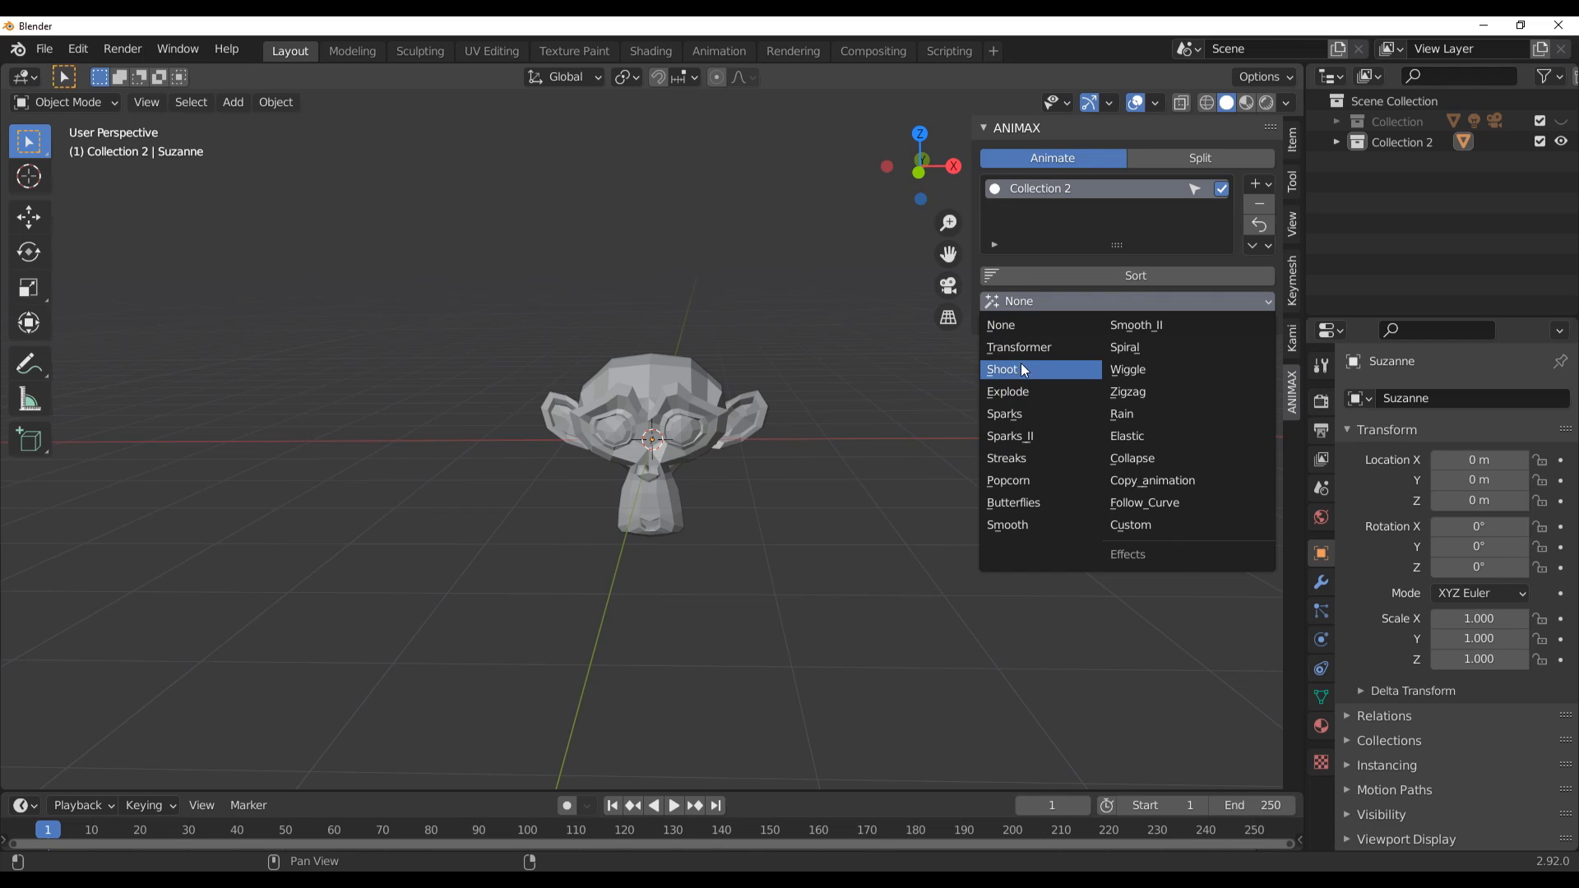
Apply the Popcorn effect to Collection 2 and preview its playback
left_click(1021, 488)
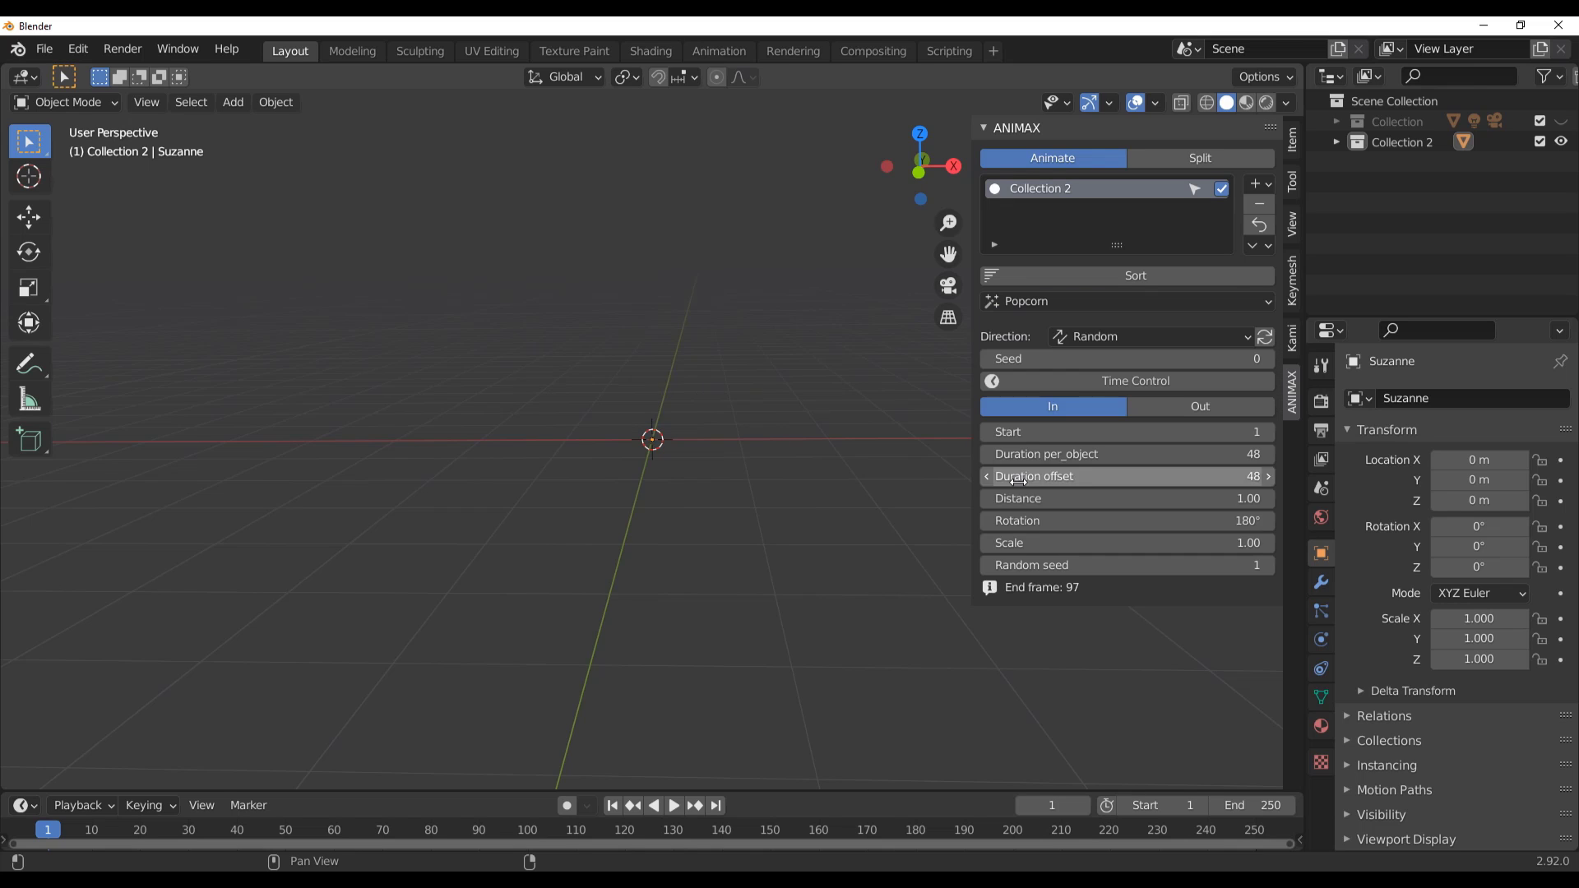
left_click(673, 810)
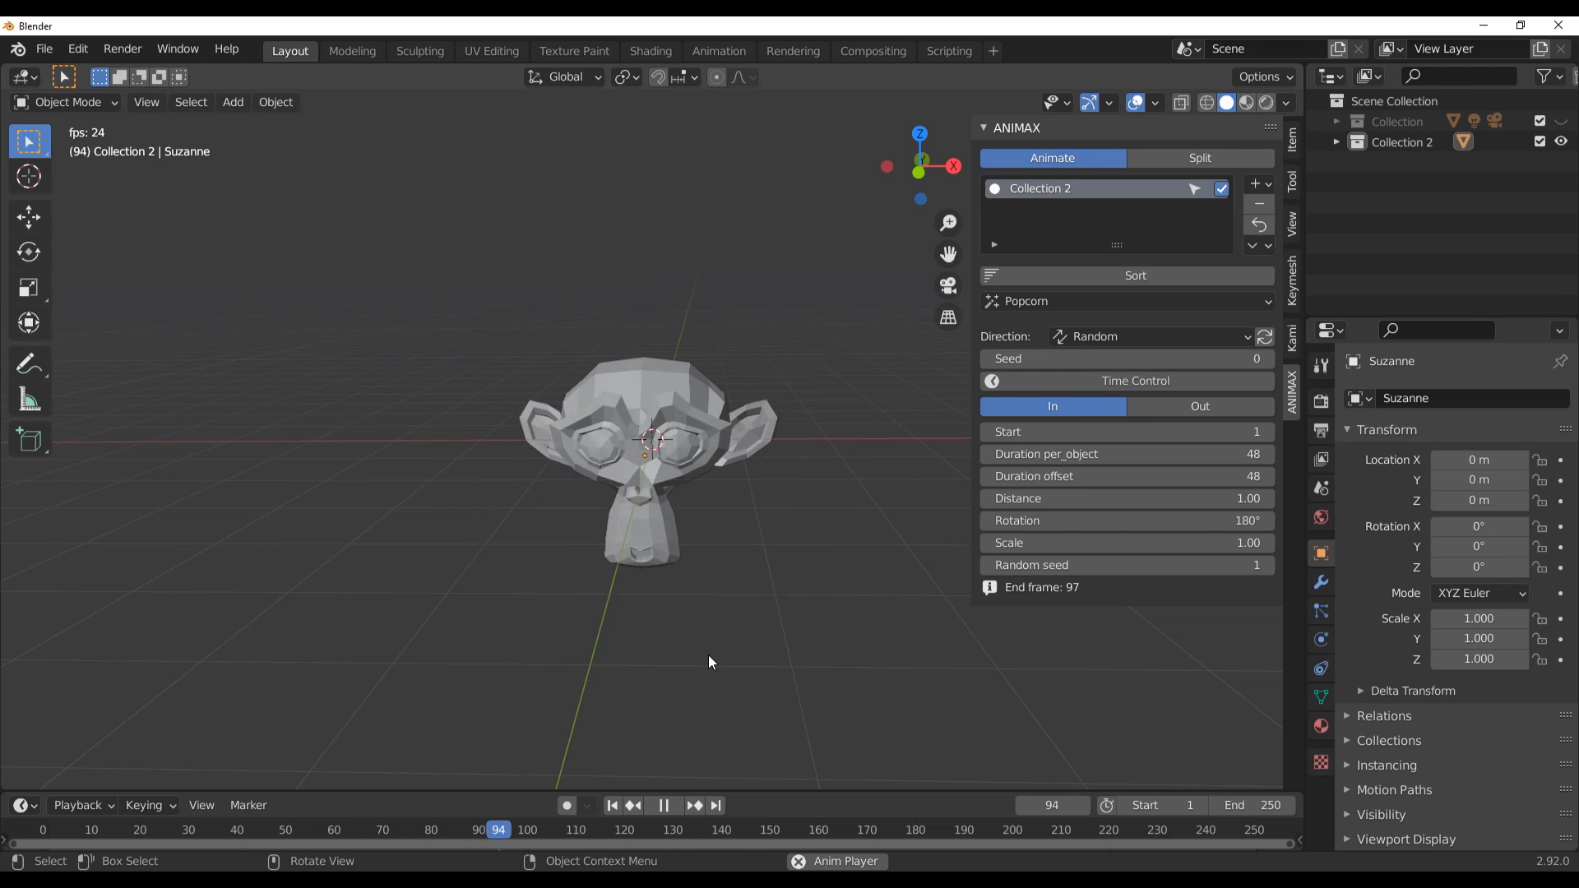
left_click(672, 806)
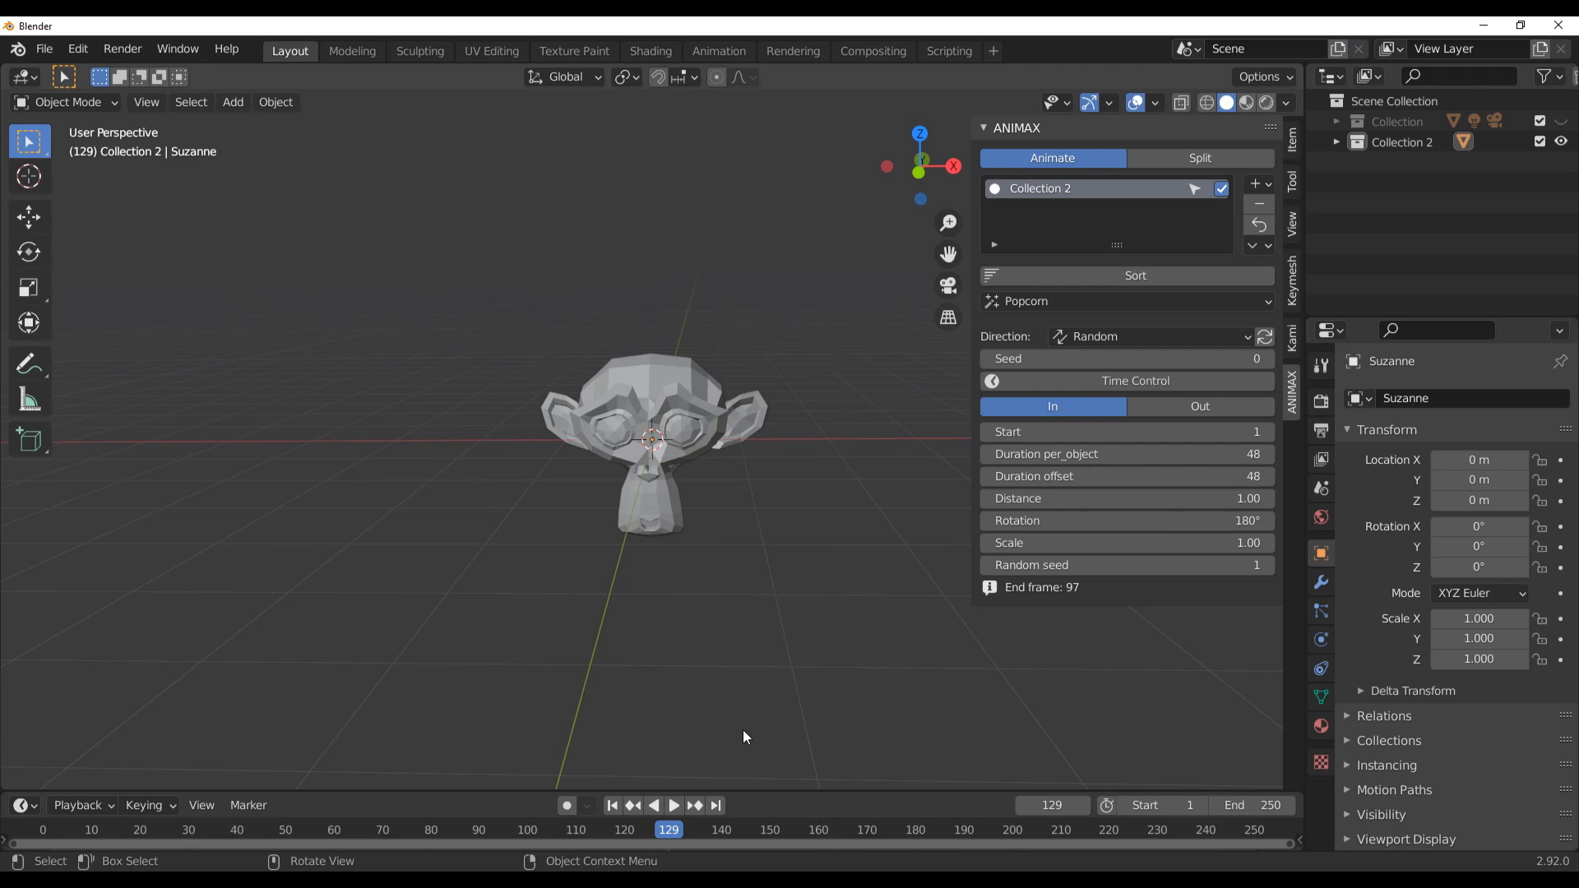
Switch the Popcorn effect to Out and replay it from the first frame
left_click(1166, 406)
left_click(610, 807)
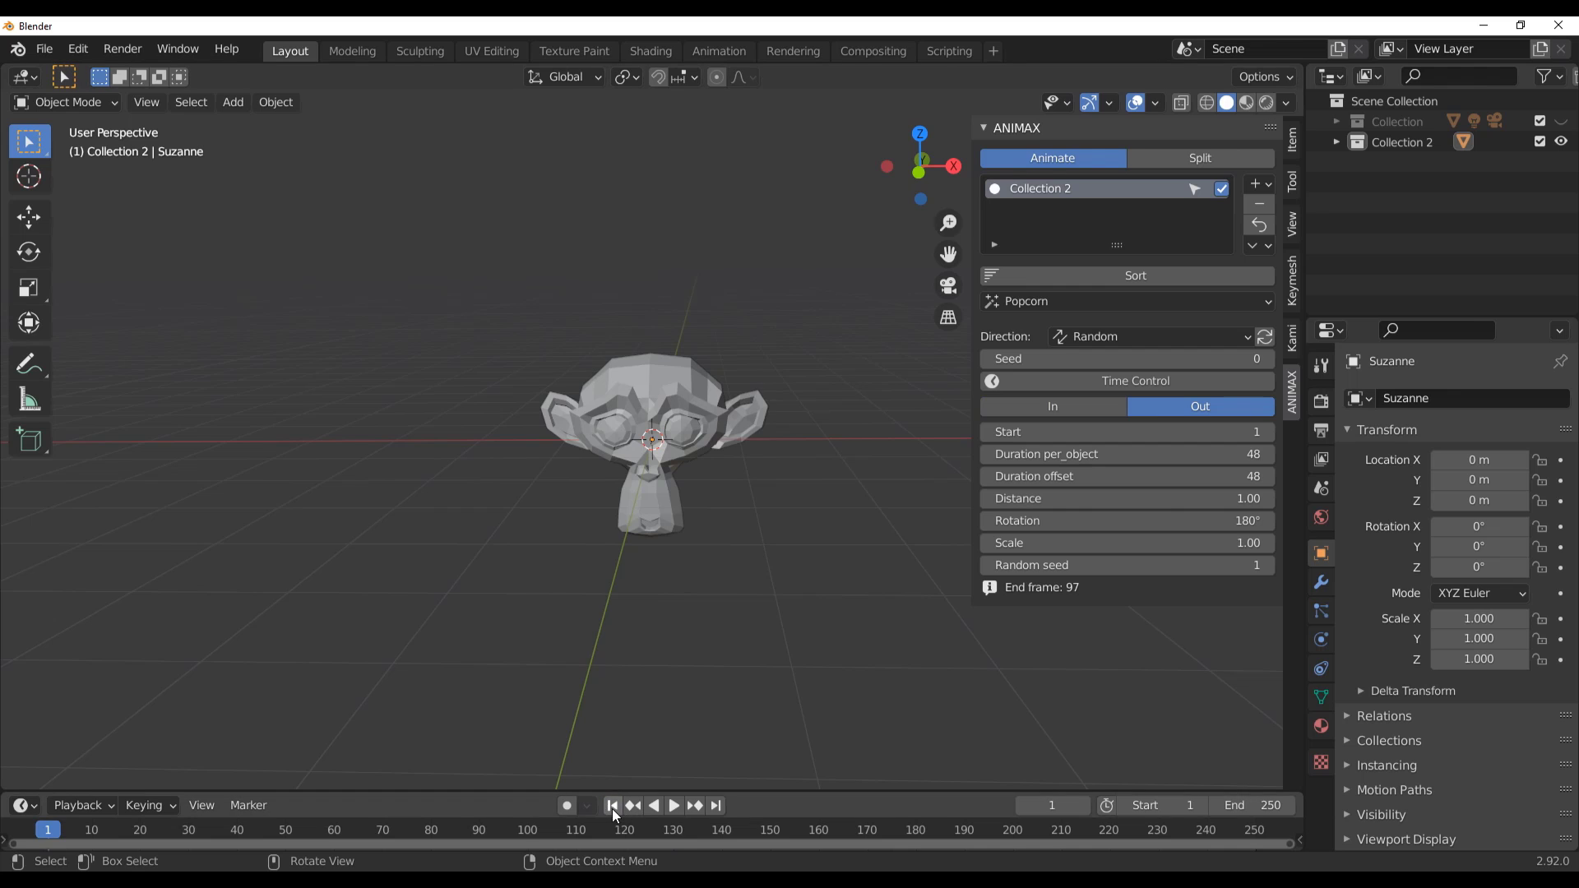
left_click(672, 807)
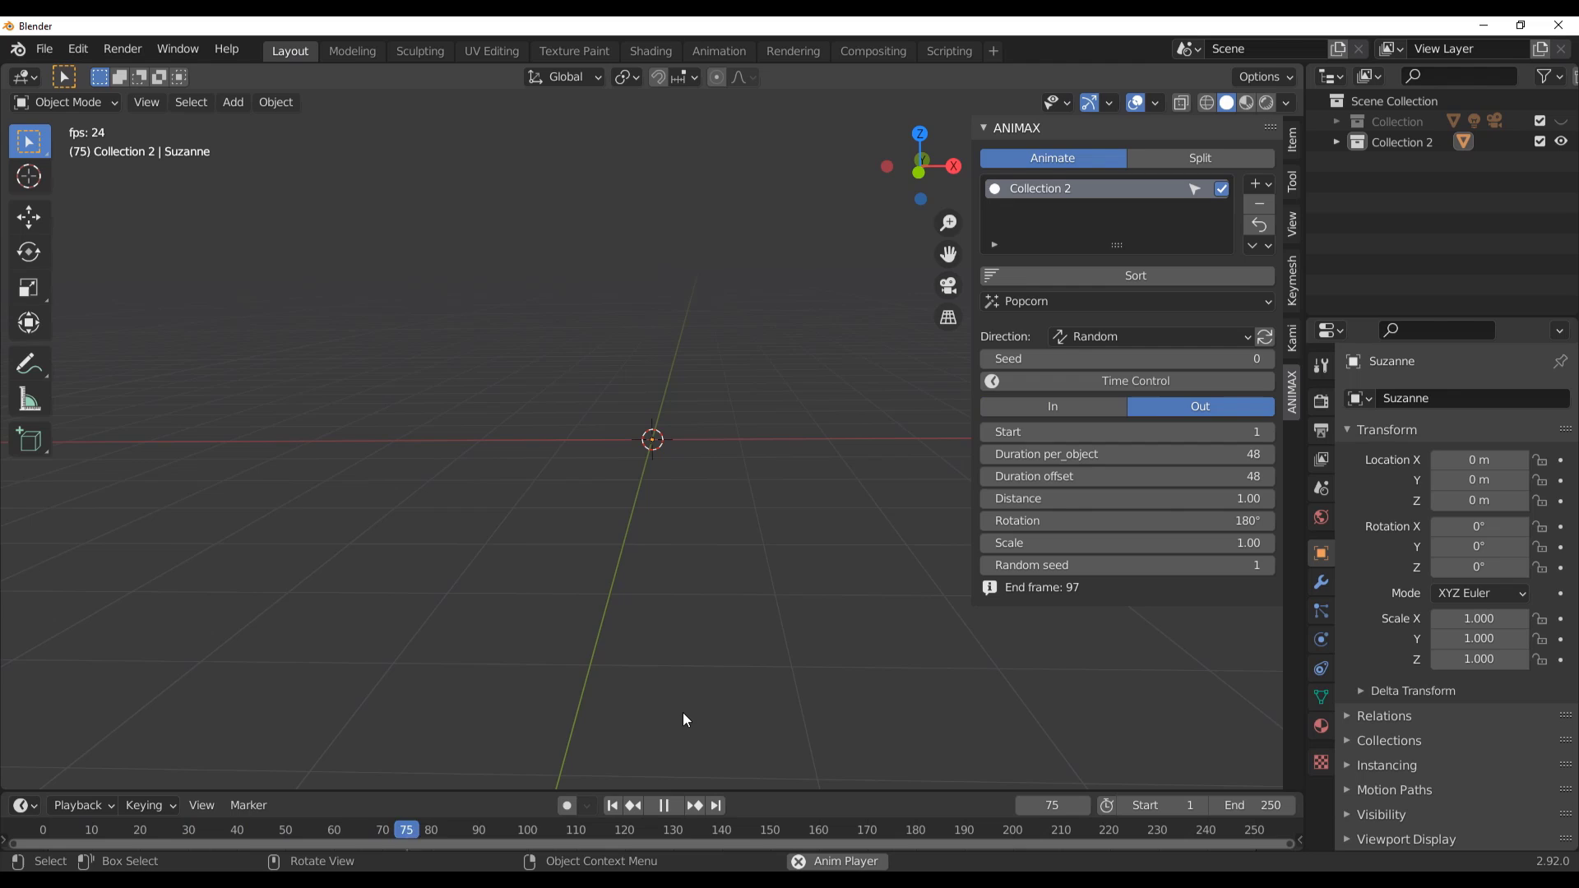
left_click(673, 807)
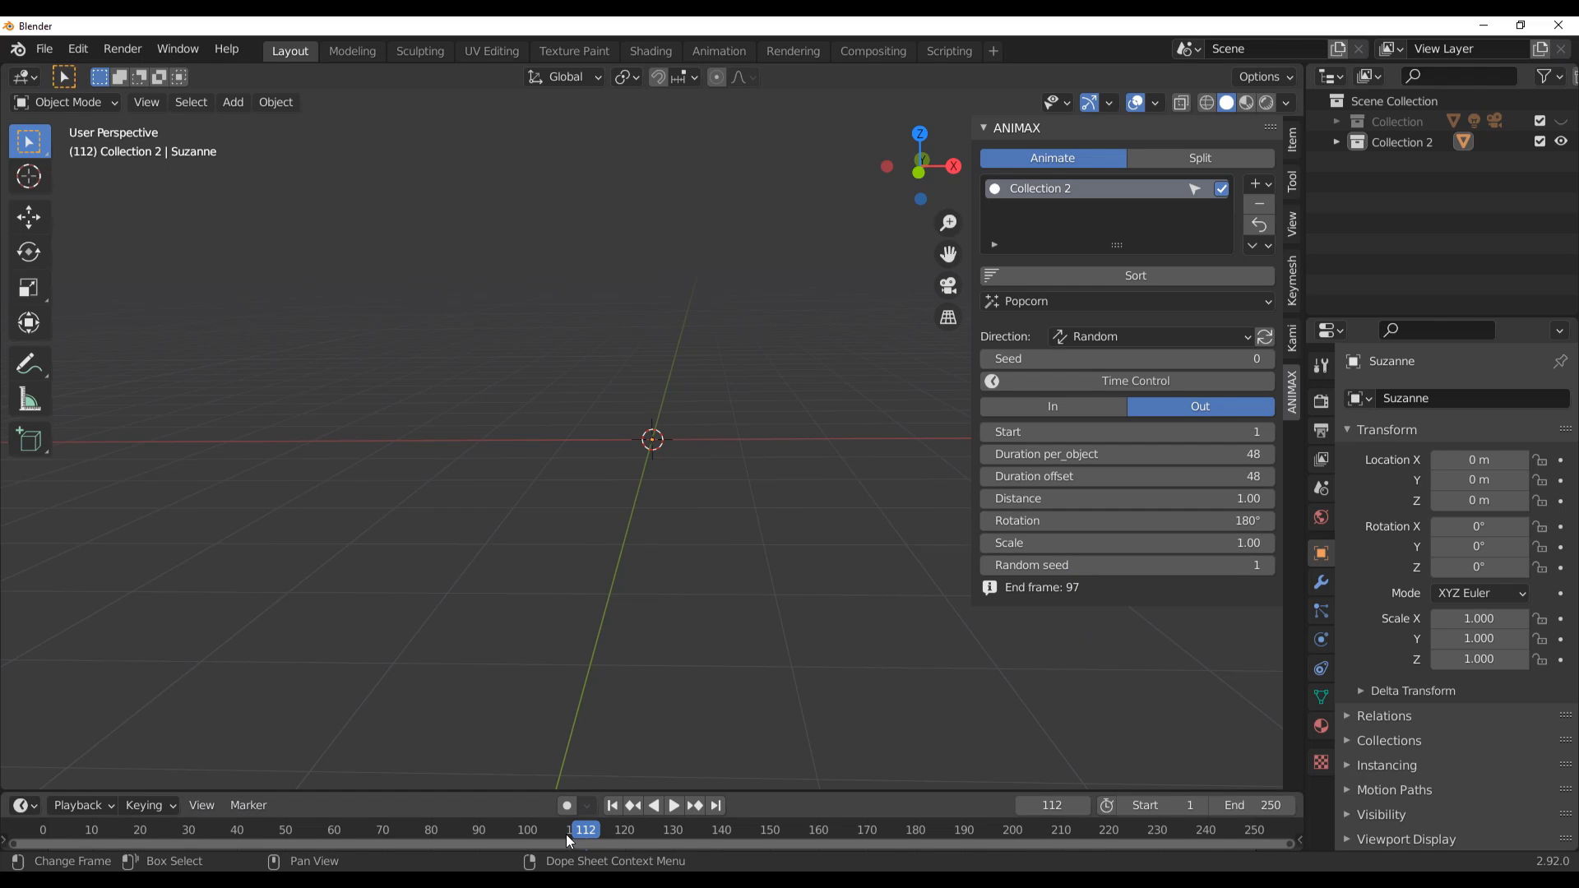
Set Popcorn Distance 0.01, Rotation 187° and Scale 1.51, keeping Random direction
mouse_move(587, 842)
left_mouse_down()
mouse_move(361, 842)
mouse_move(645, 840)
mouse_move(182, 842)
mouse_move(211, 850)
left_mouse_up()
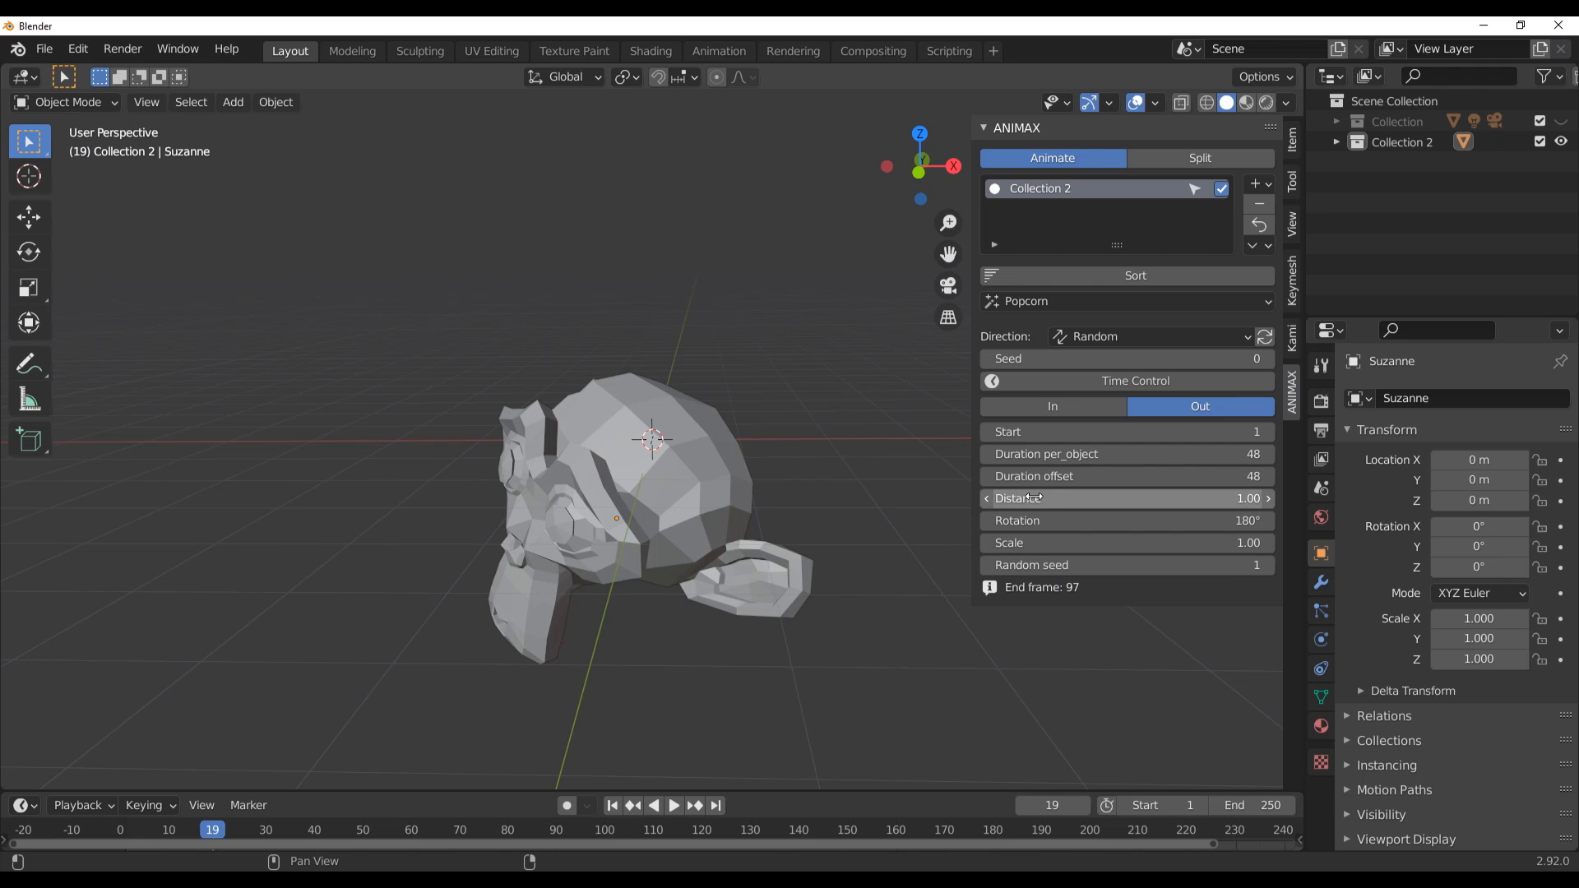
mouse_move(1069, 498)
left_mouse_down()
mouse_move(1357, 498)
mouse_move(1069, 499)
mouse_move(1139, 547)
mouse_move(1060, 529)
left_mouse_up()
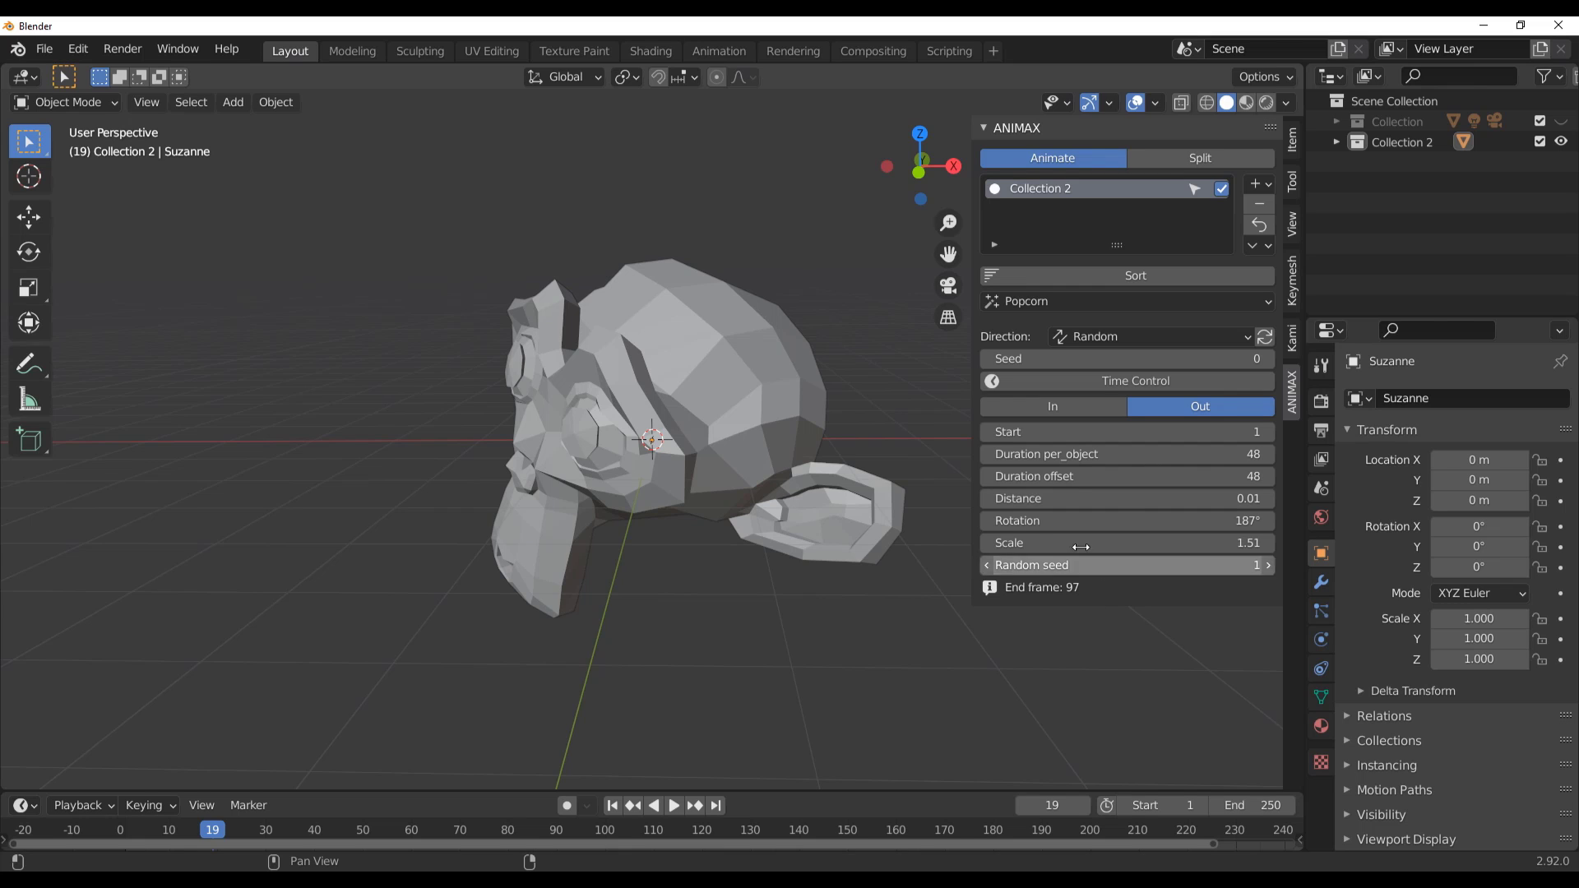
left_click(1103, 337)
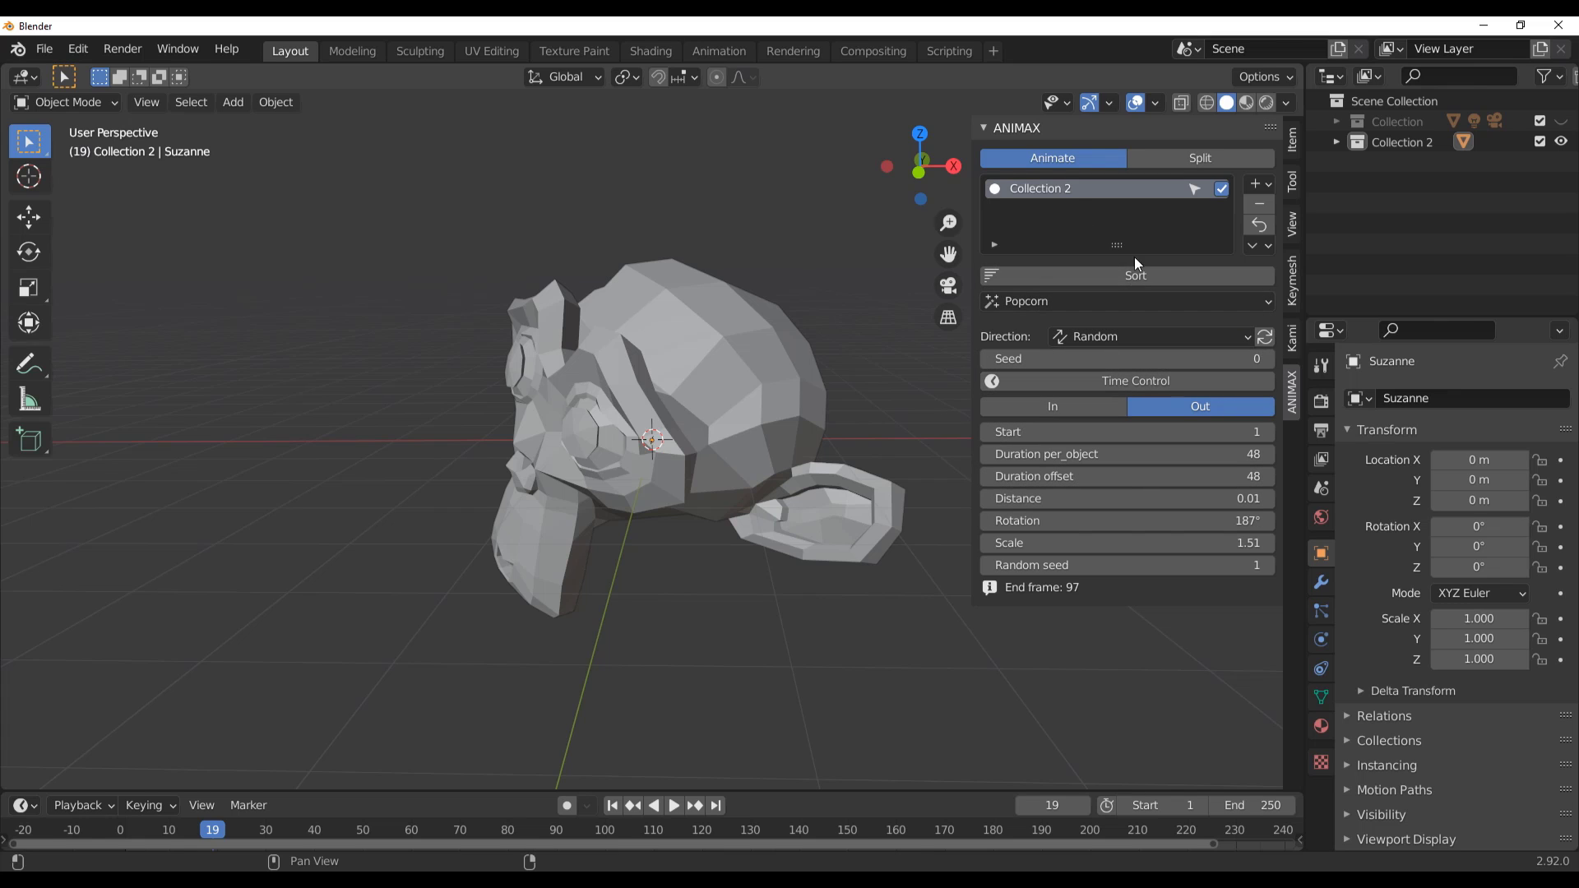
Scrub the Popcorn effect with Time Control to watch Suzanne break apart, then disable it
left_click(1067, 383)
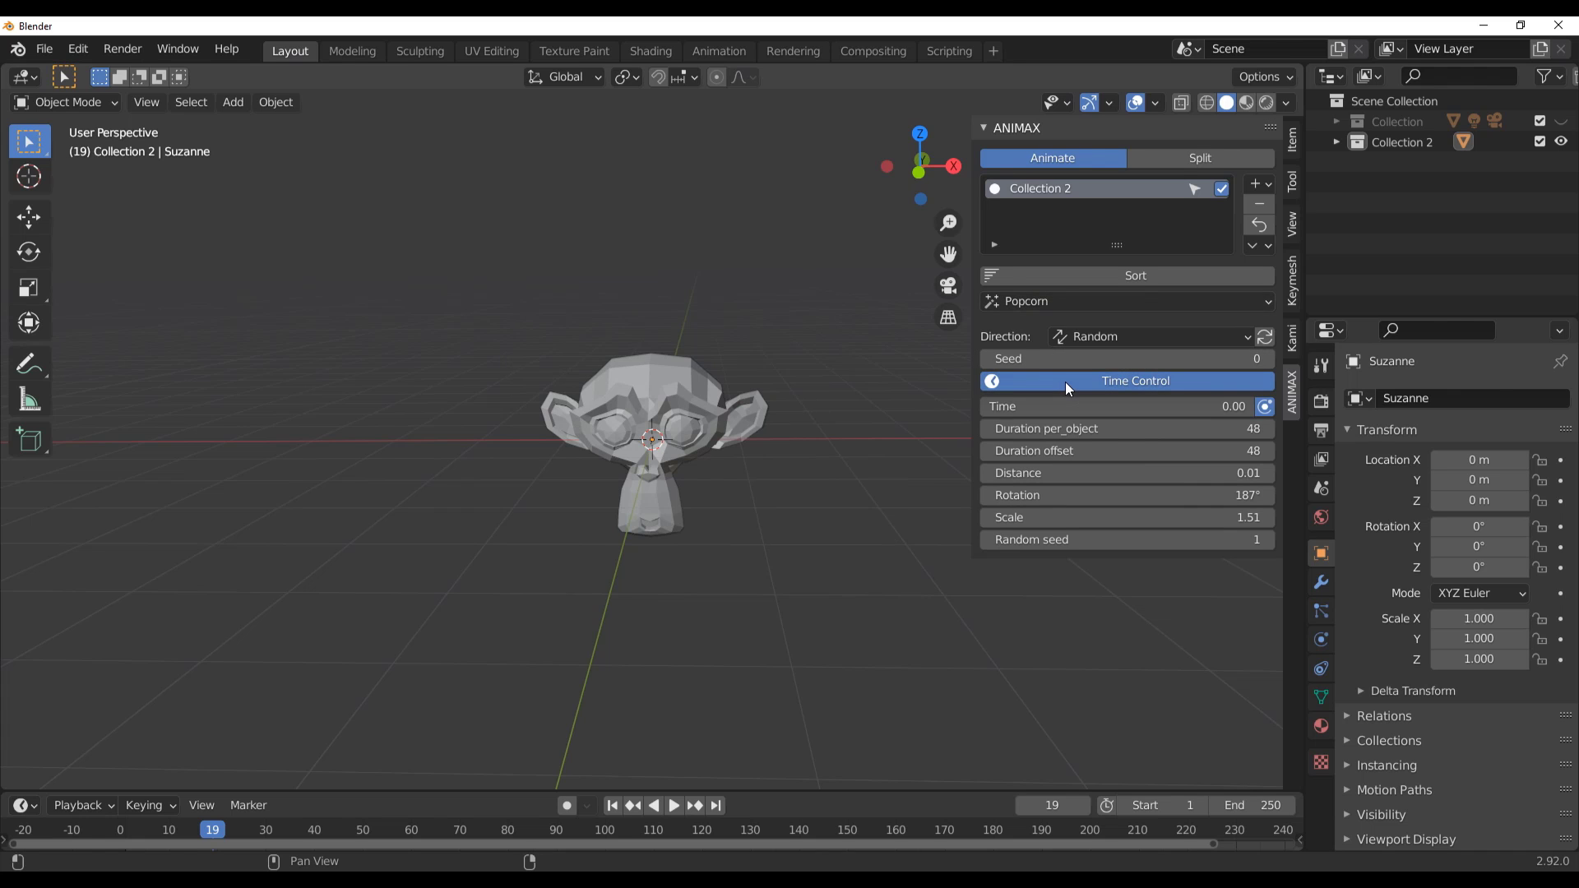
middle_click_drag(851, 514, 808, 628)
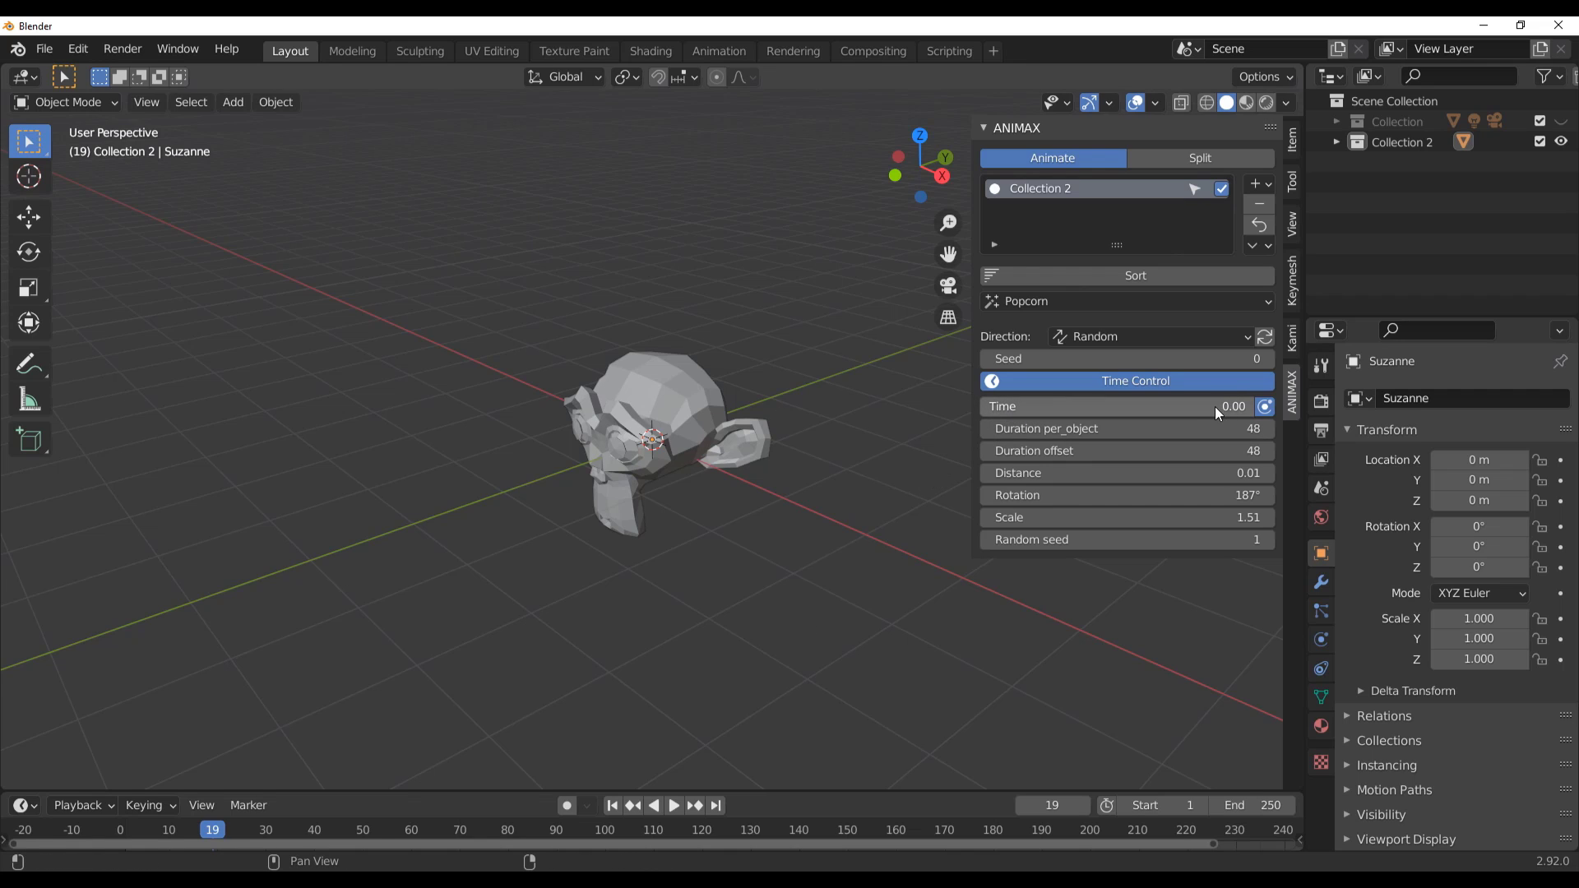
right_click(1025, 406)
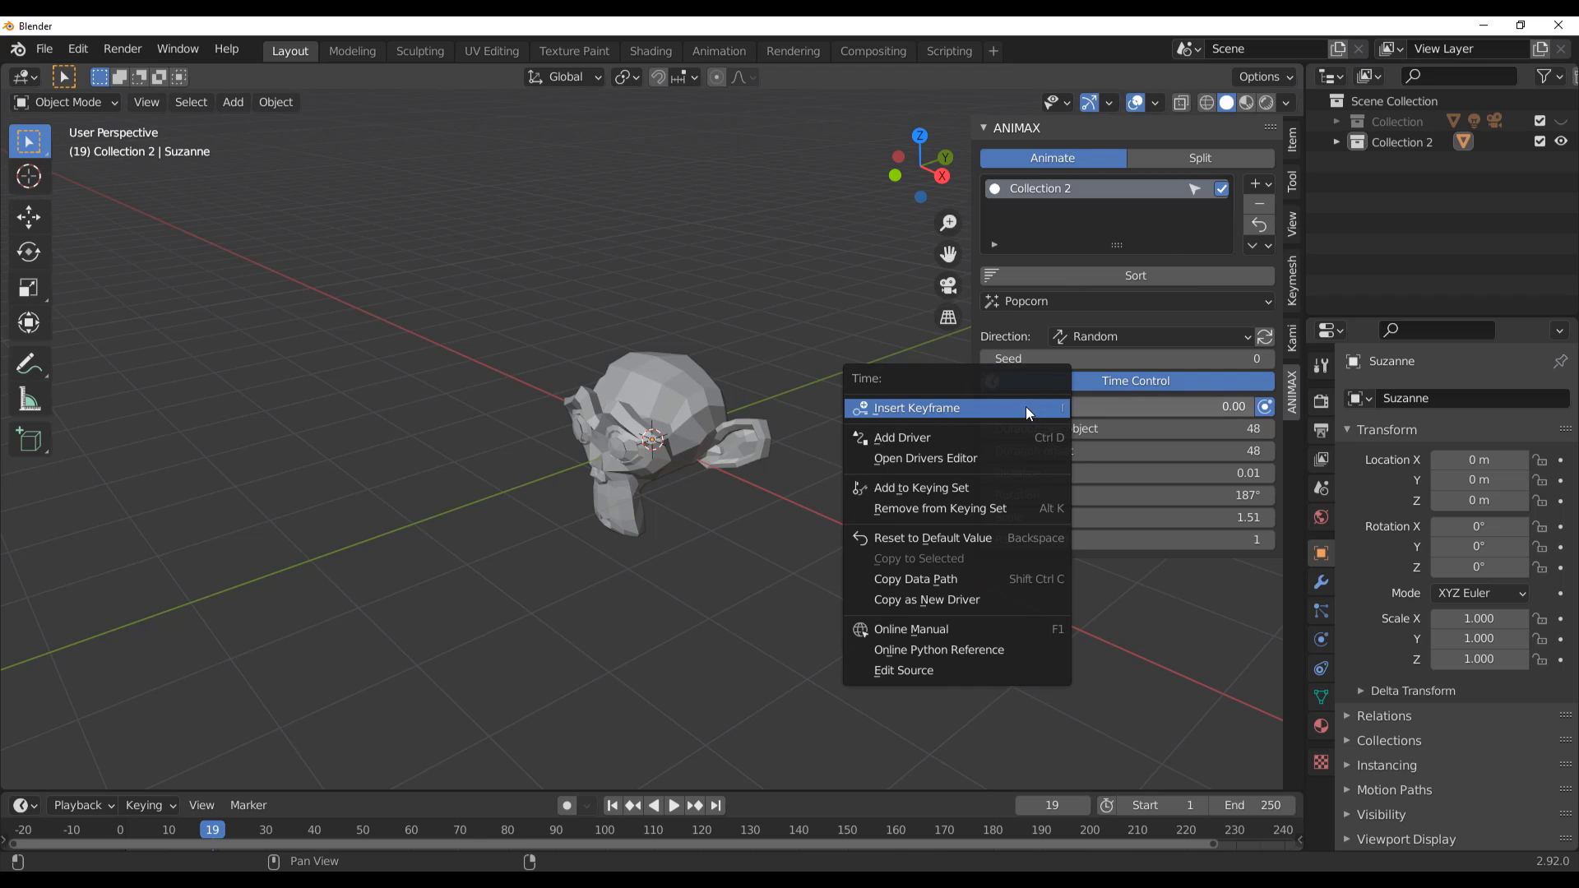
key("Escape")
mouse_move(994, 407)
left_mouse_down()
mouse_move(1090, 406)
mouse_move(980, 406)
mouse_move(1061, 406)
mouse_move(1014, 397)
left_mouse_up()
left_click(1046, 386)
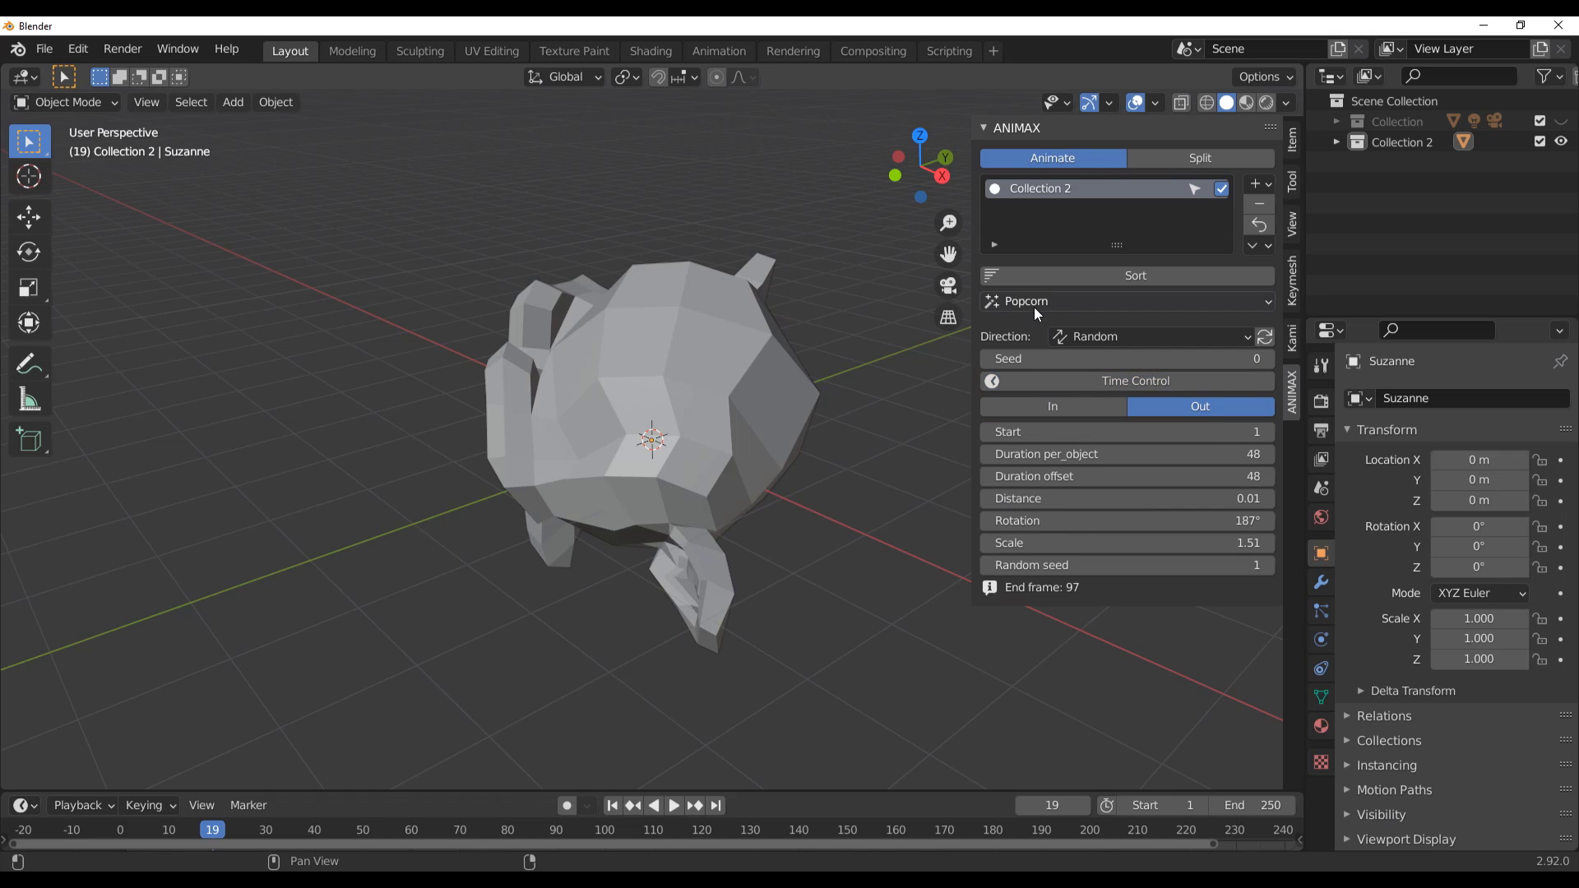
Show the ANIMAX effect dropdown currently set to Popcorn
left_click(1034, 304)
middle_click_drag(733, 511, 633, 658)
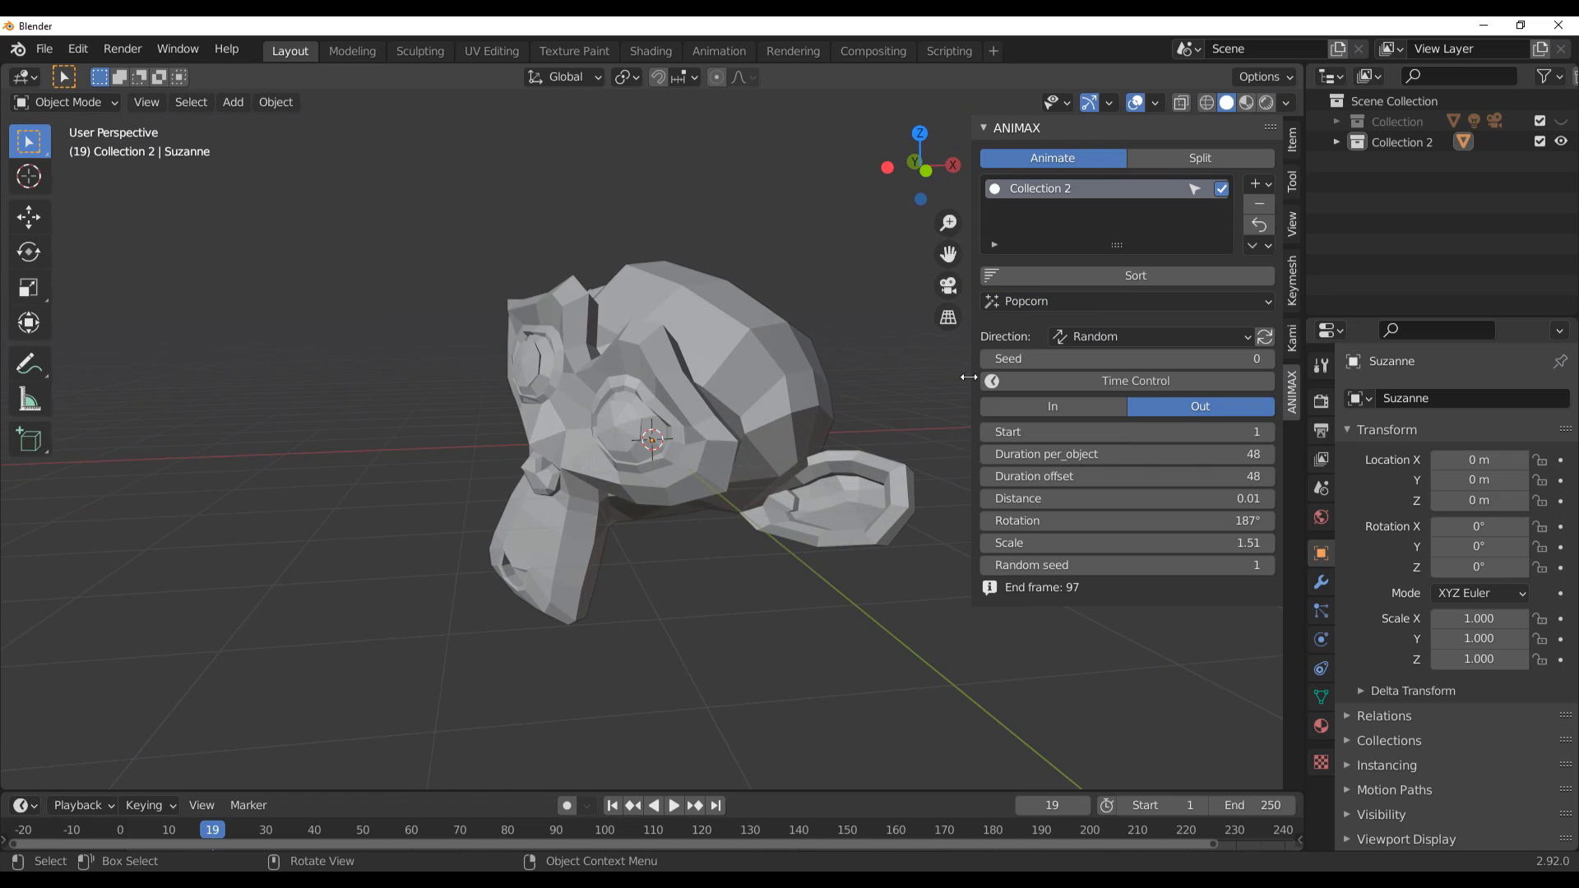
left_click(1024, 305)
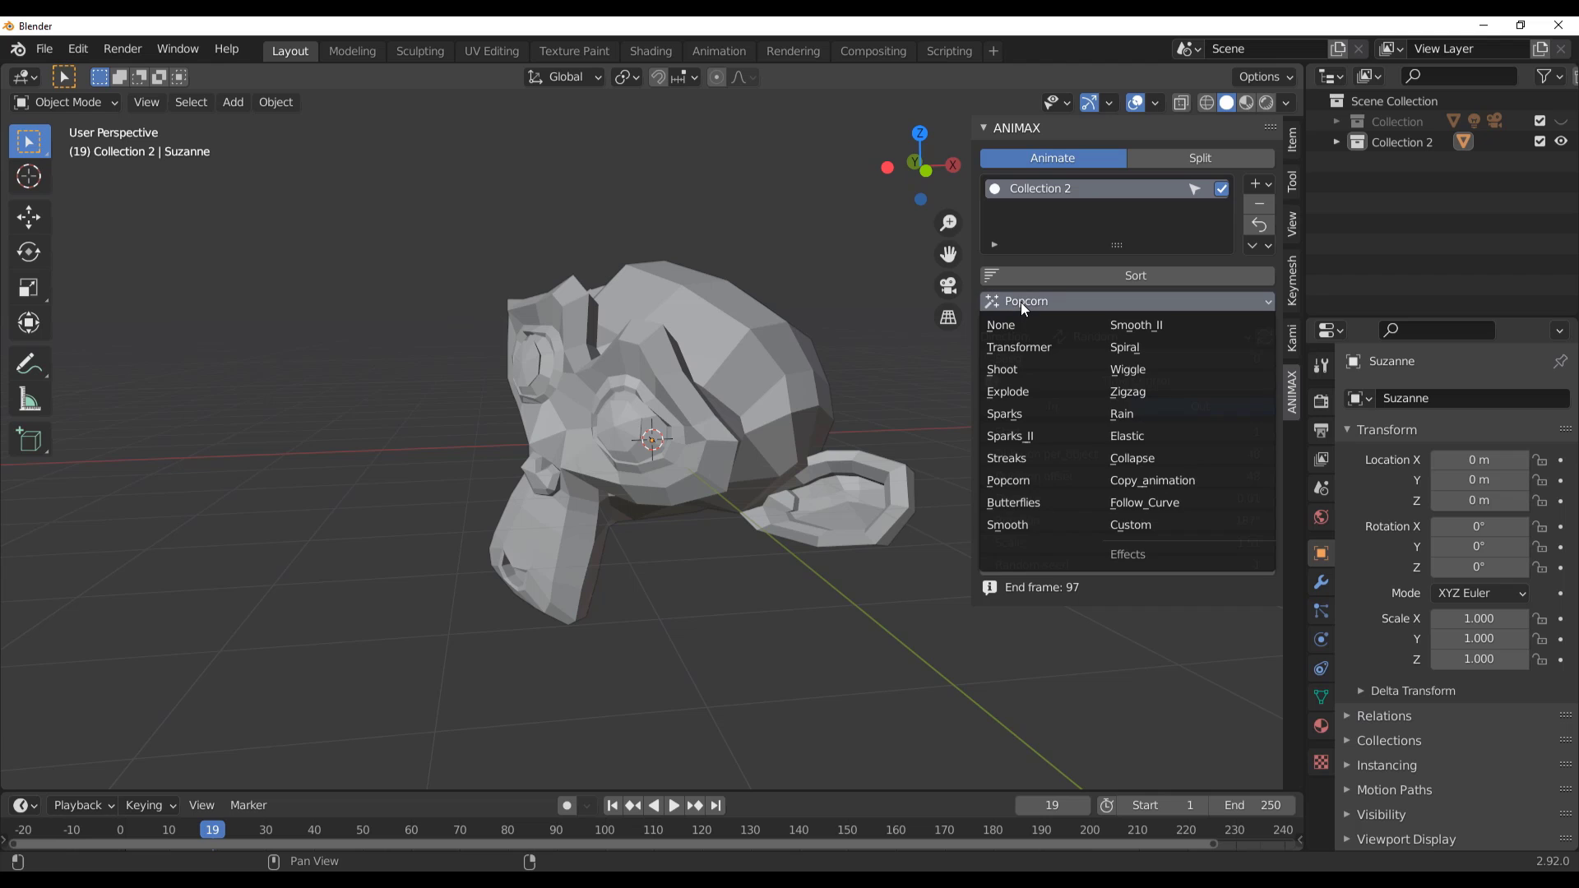
Switch Collection 2's effect to Transformer and play it twice from frame 1
left_click(1019, 347)
middle_click_drag(806, 535, 713, 660)
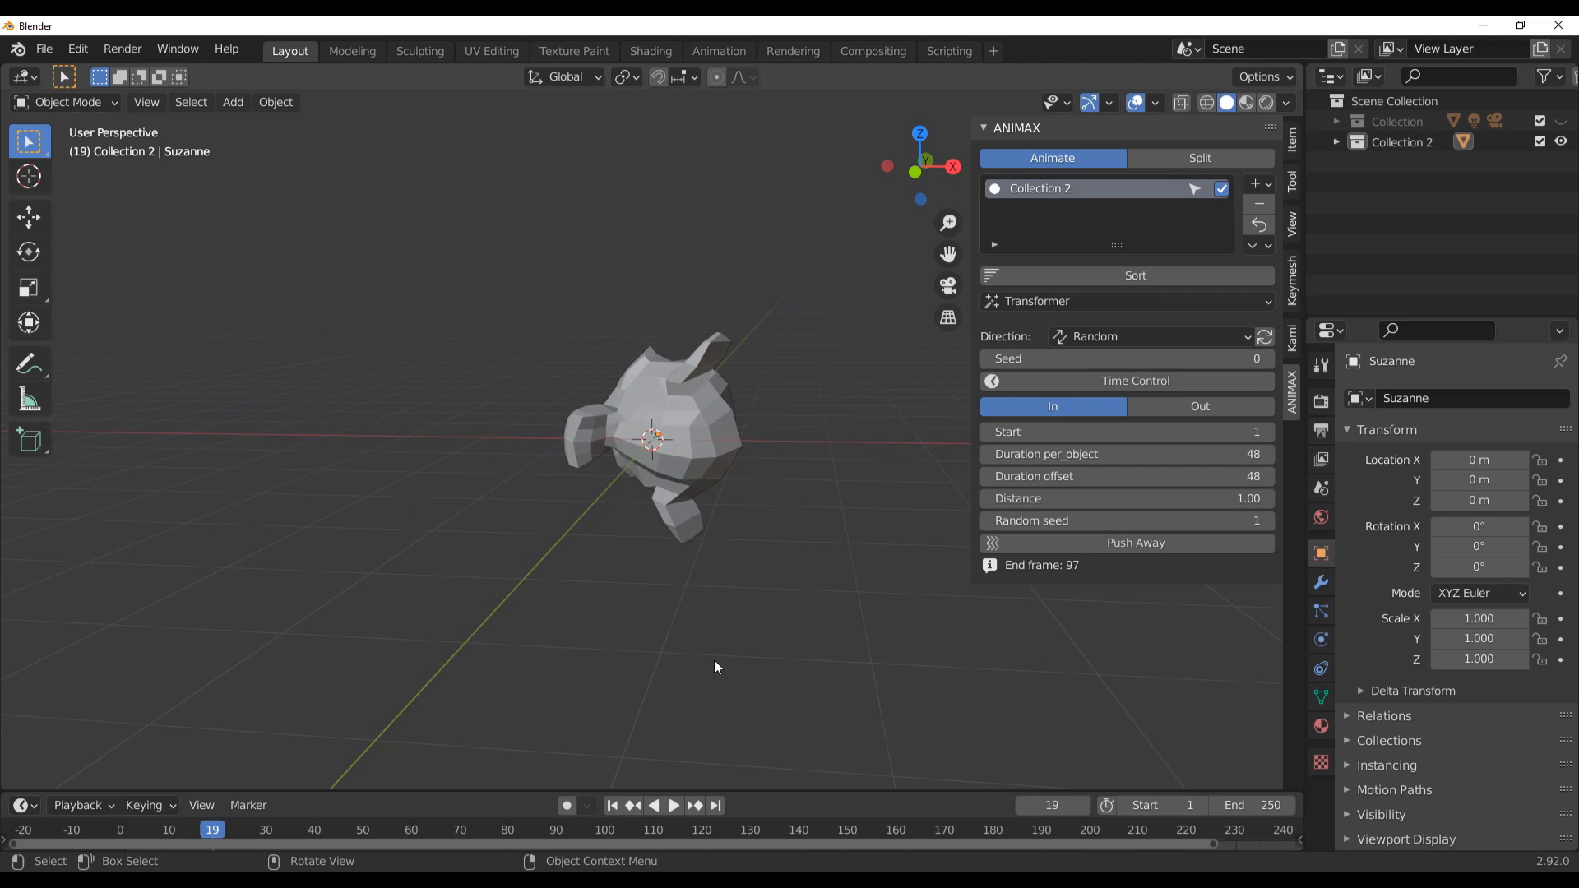
left_click(613, 805)
left_click(675, 807)
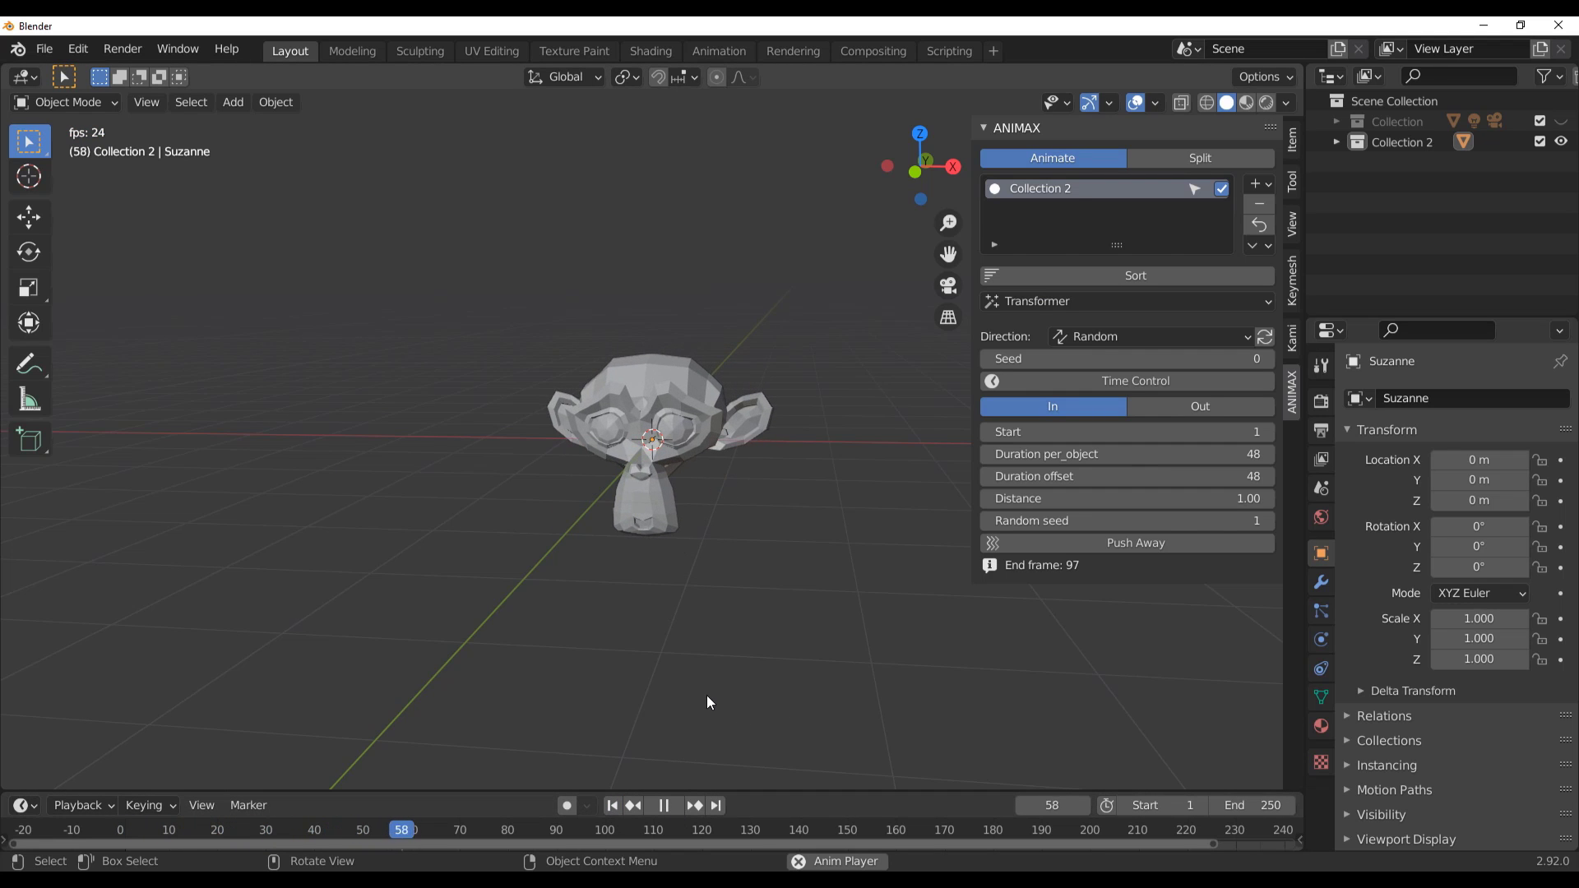
left_click(664, 805)
left_click(613, 805)
left_click(674, 807)
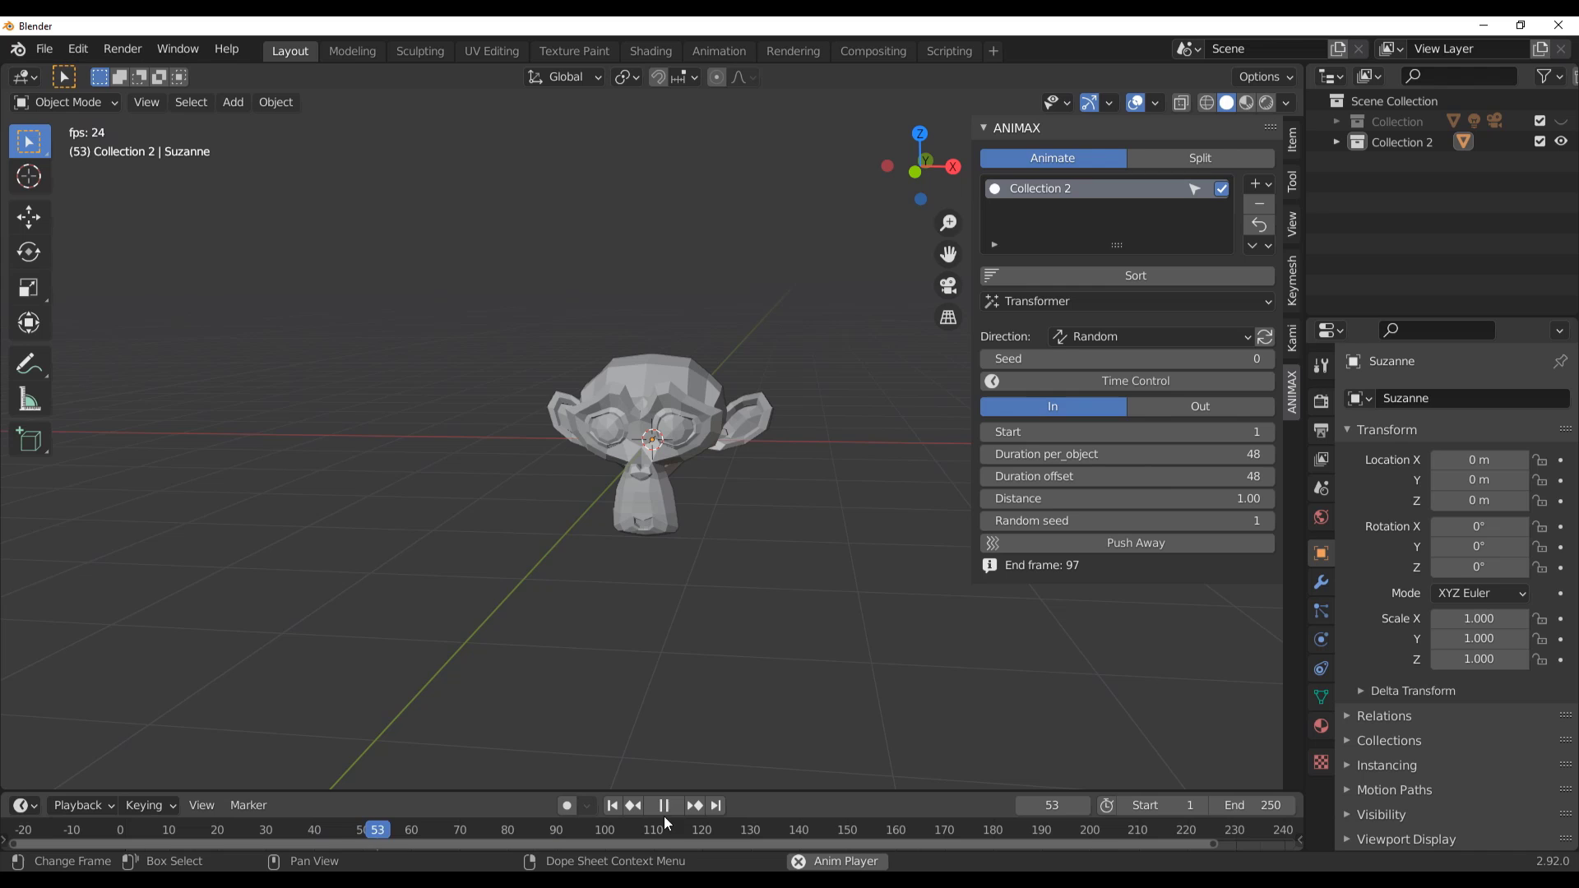
left_click(663, 805)
middle_click_drag(592, 674, 632, 485)
scroll(654, 491, "up", 3)
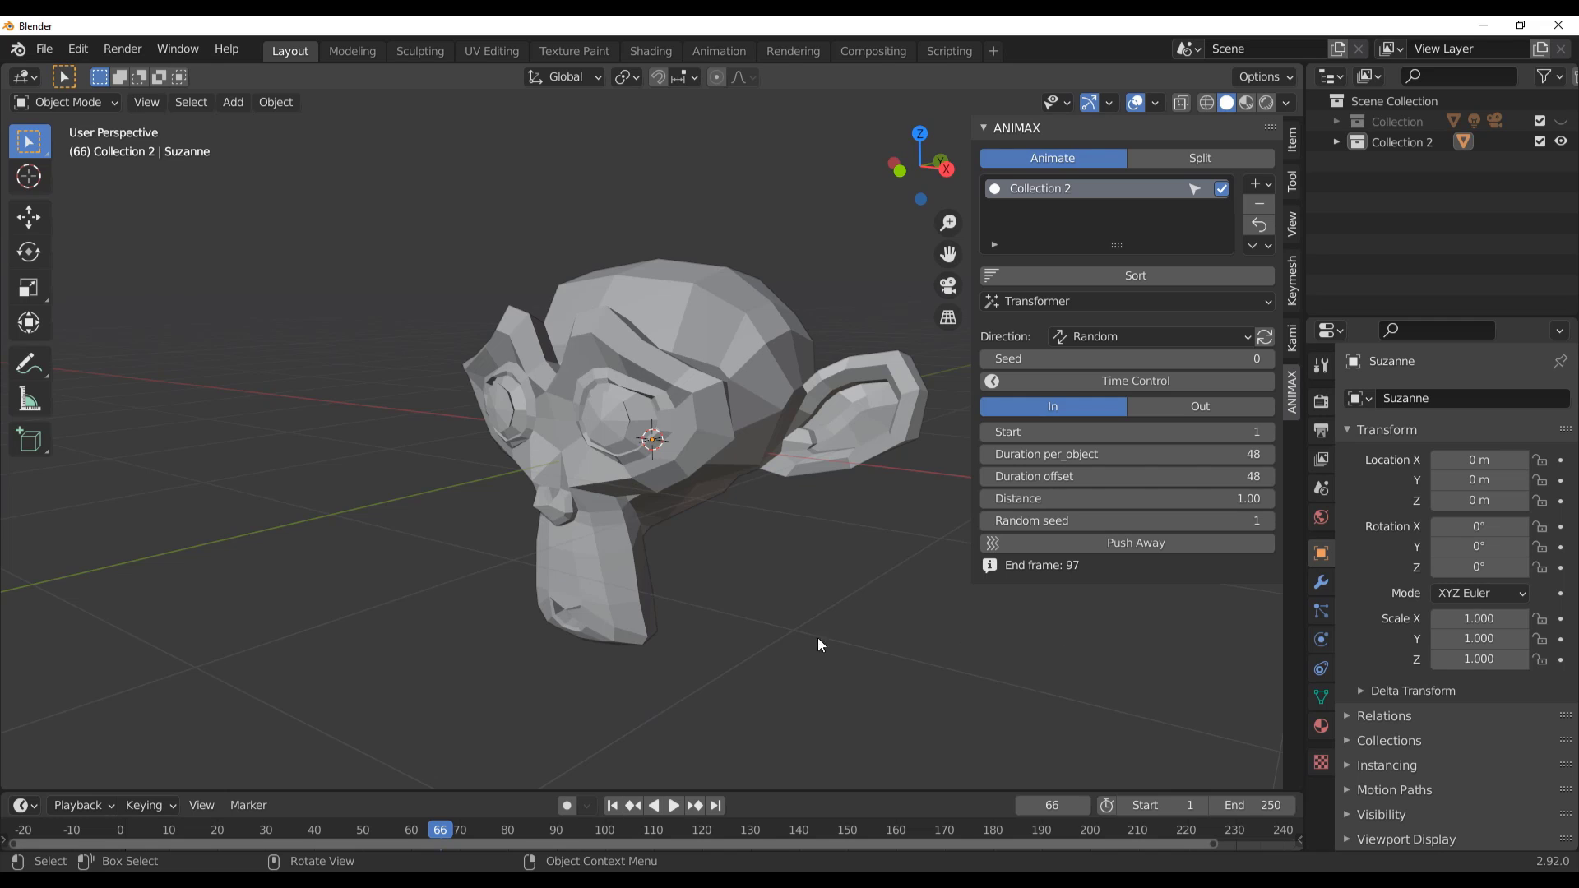
scroll(704, 560, "down", 3)
scroll(704, 560, "up", 1)
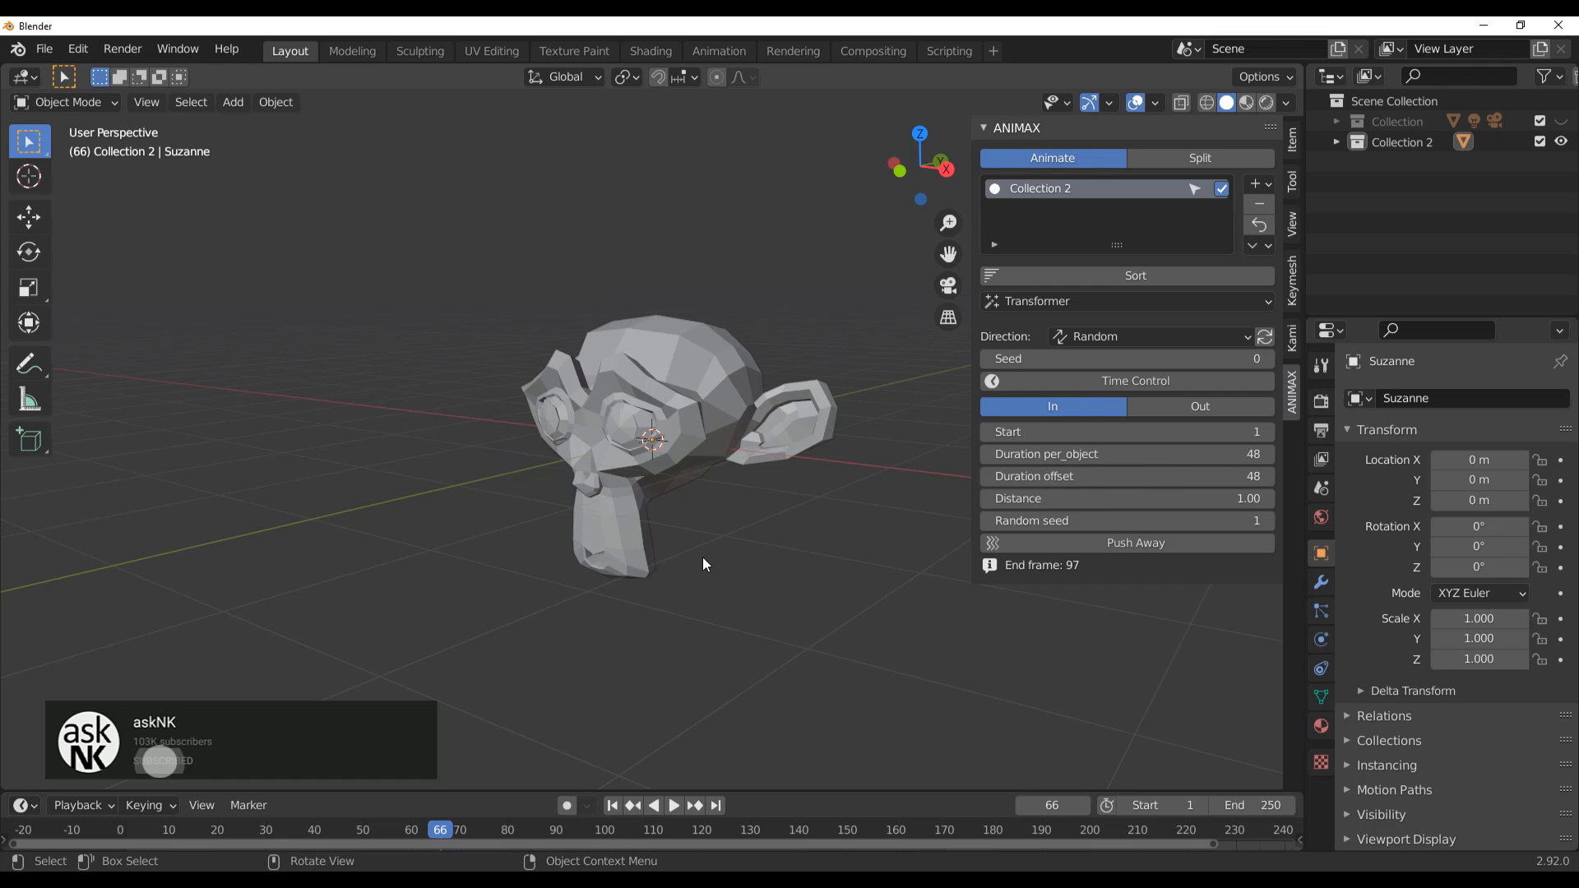
Uncheck and hide Collection 2, and make the original Collection visible again
left_click(1221, 190)
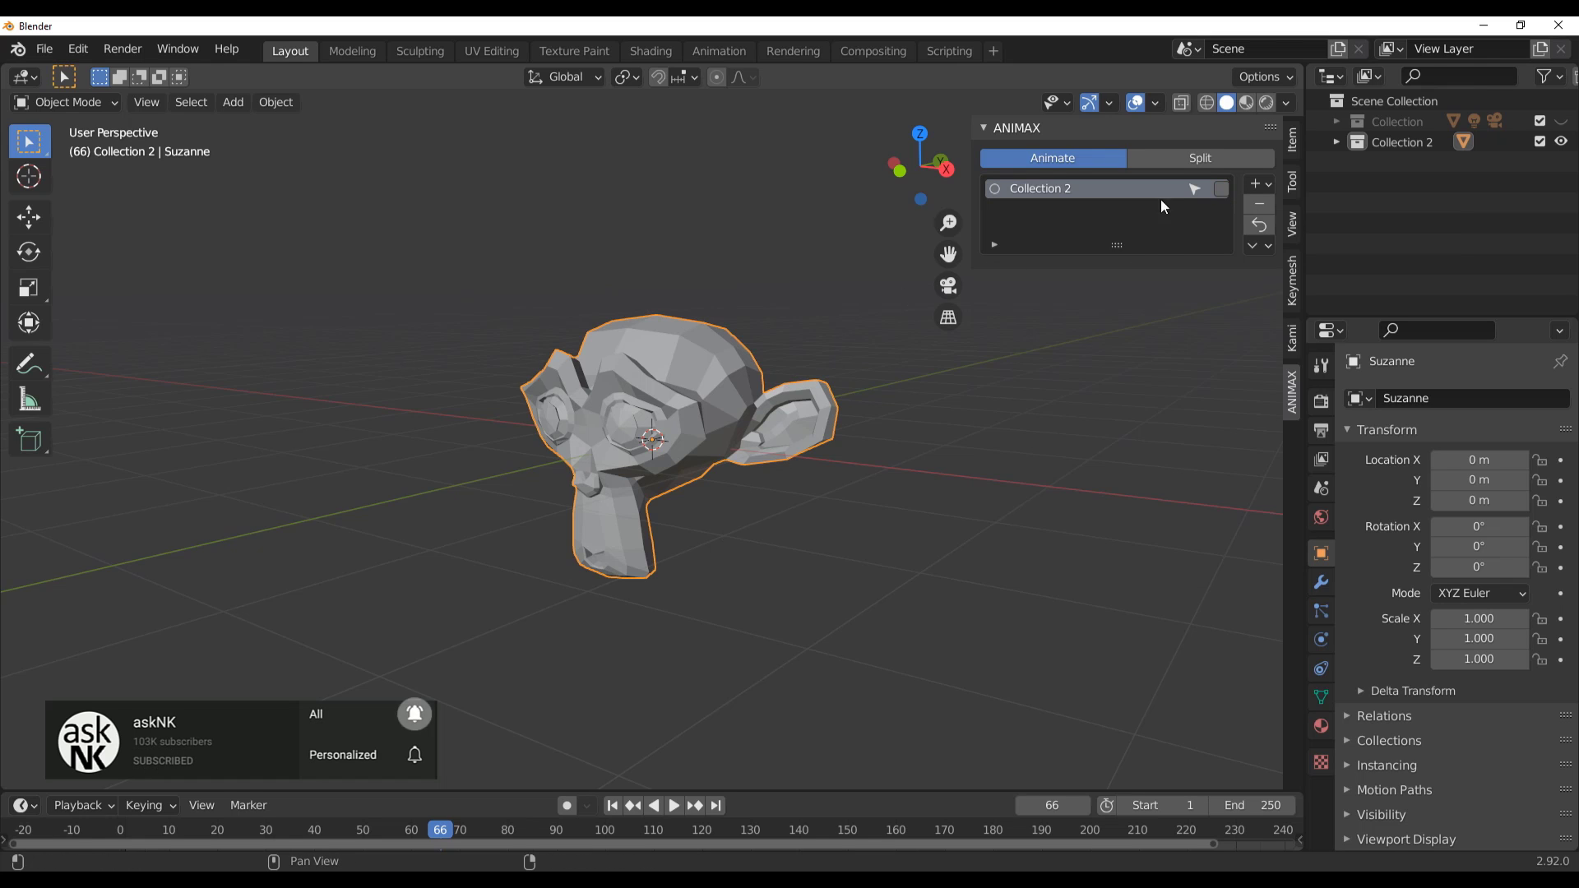
left_click(1562, 143)
left_click(1336, 121)
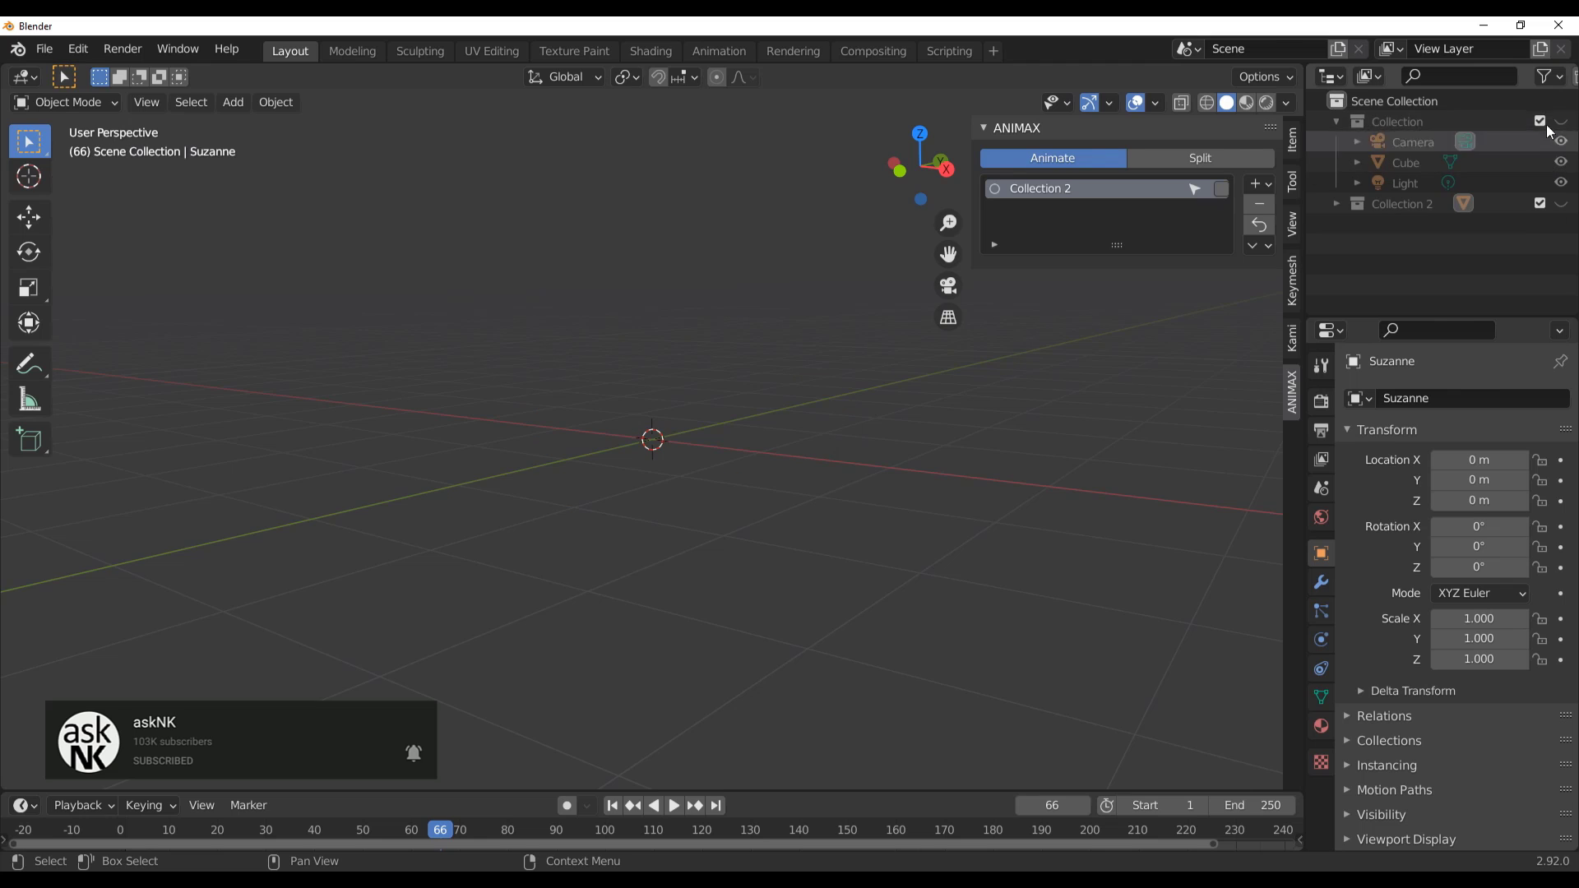
left_click(1561, 121)
Select the Cube at frame 1 and view it from above
left_click(1396, 162)
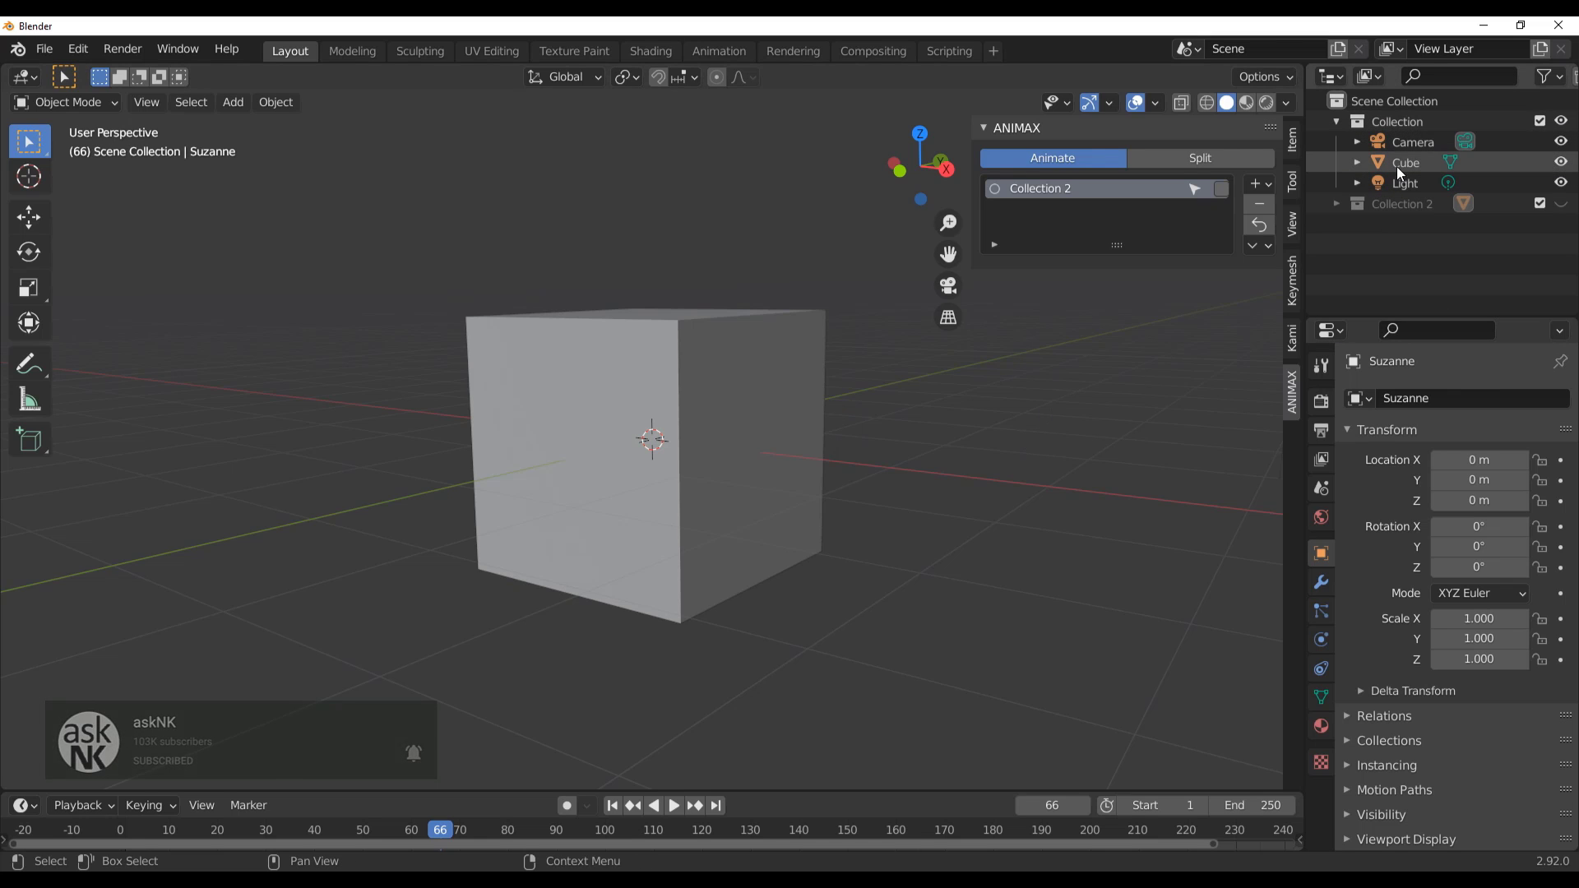
key("shift+Left")
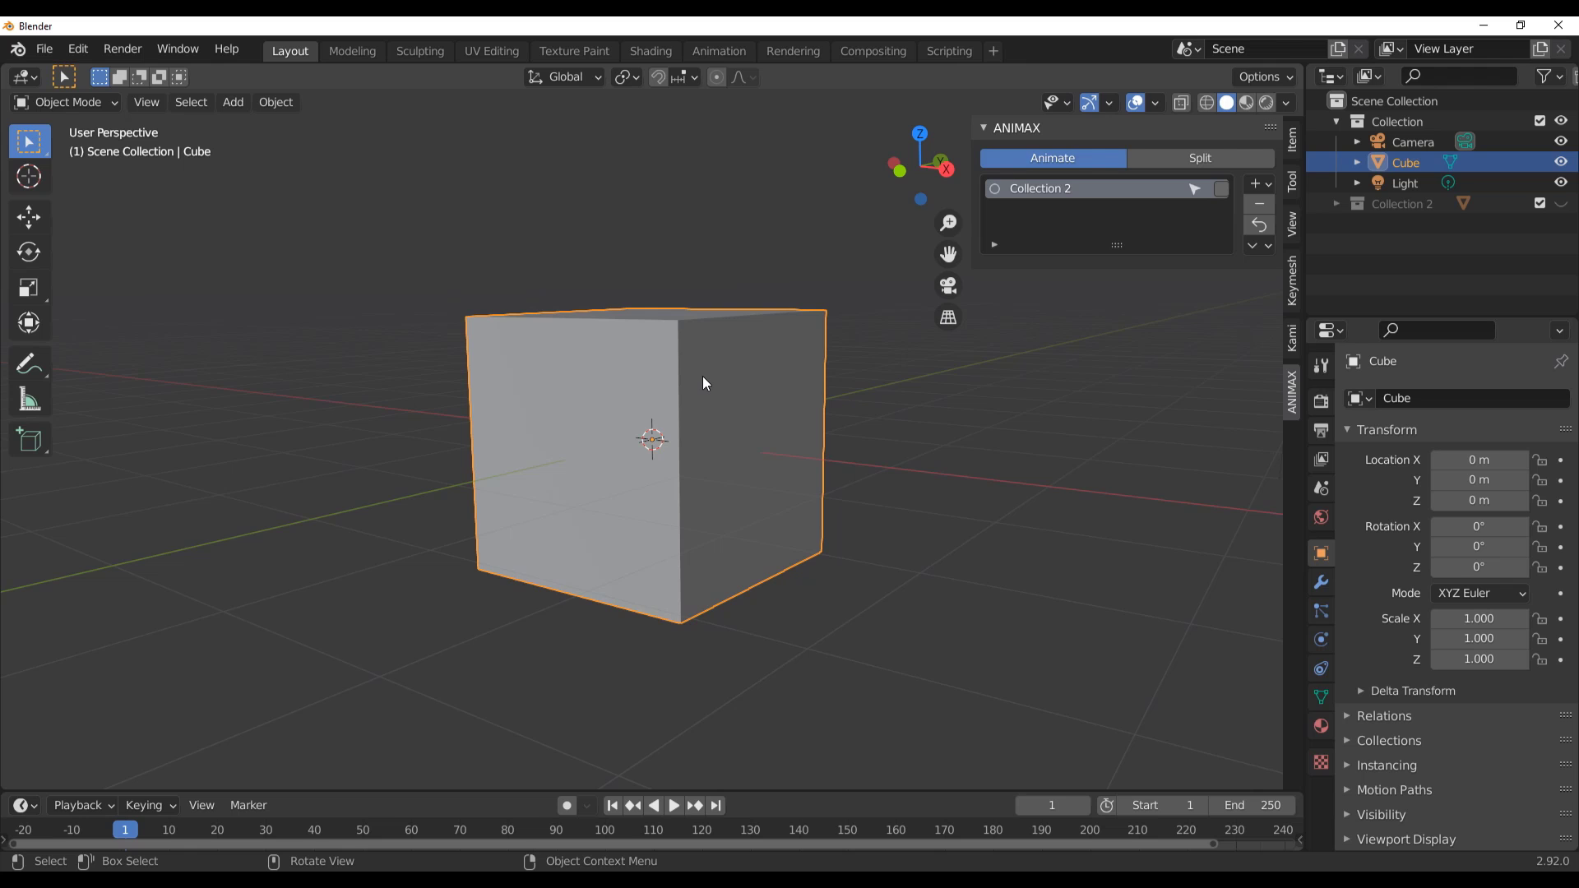
scroll(705, 383, "down", 3)
middle_click_drag(705, 382, 743, 524)
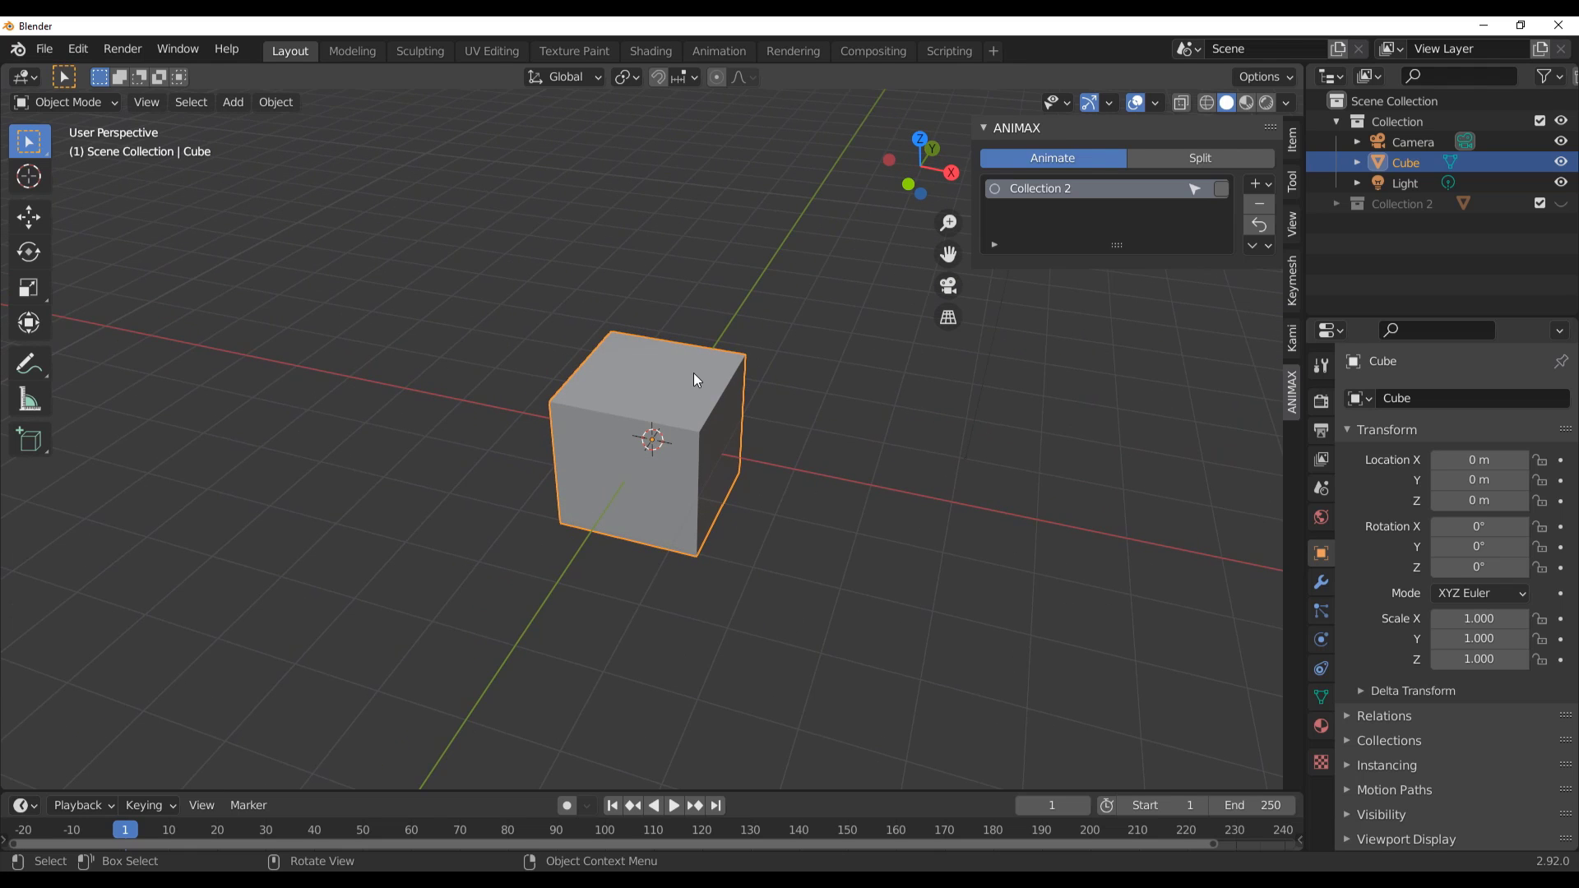
scroll(675, 465, "up", 1)
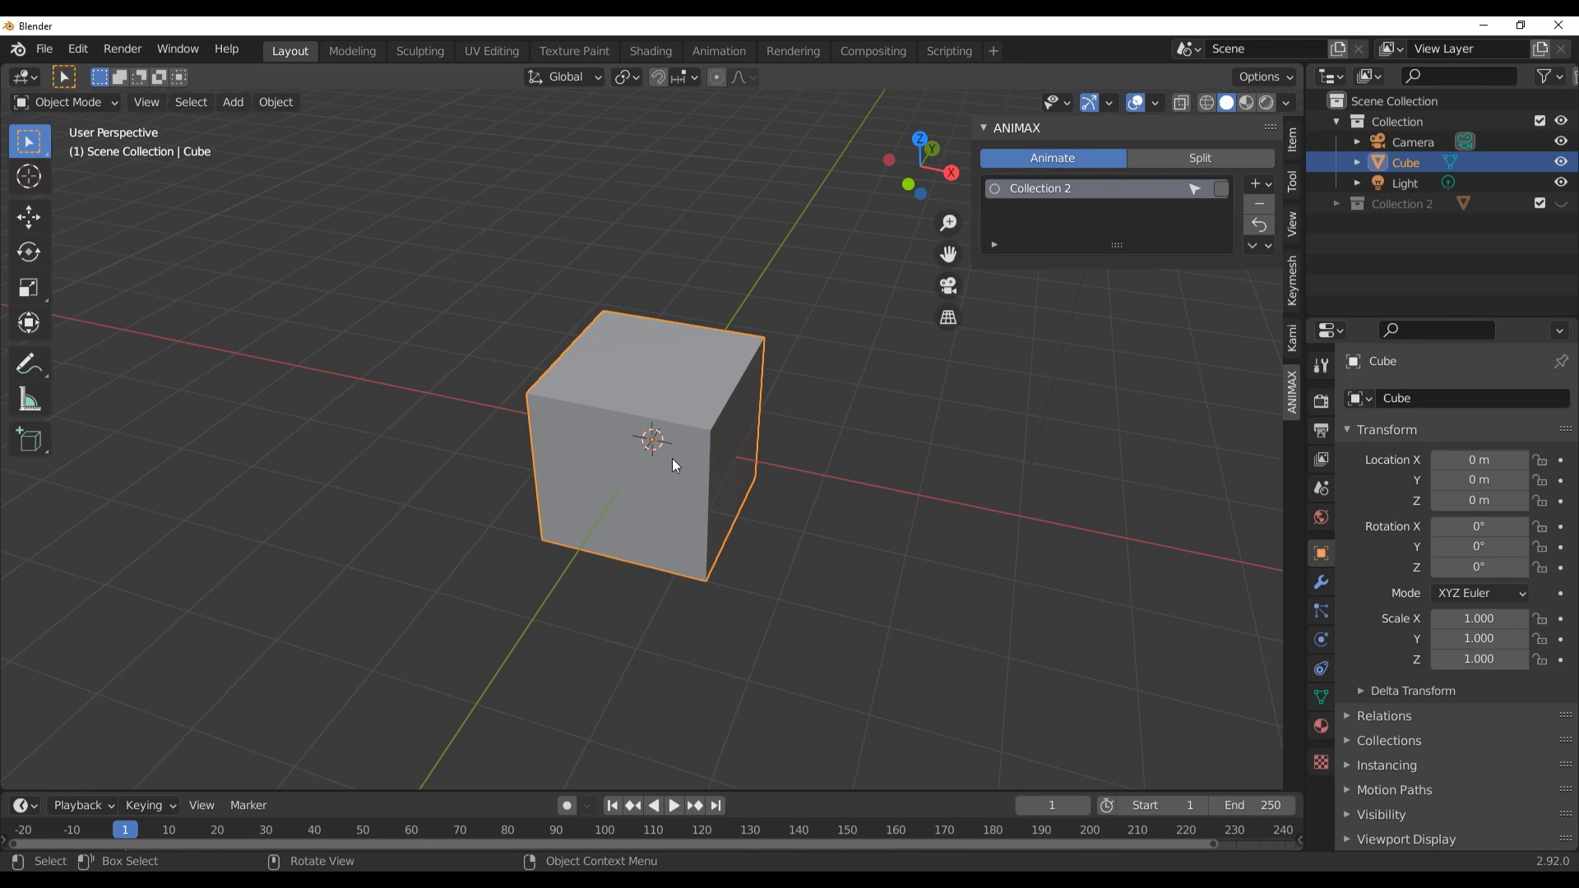
In the ANIMAX Split tab, name the new collection Boxxx and split the cube into 100 shards
left_click(1214, 159)
left_click(1133, 215)
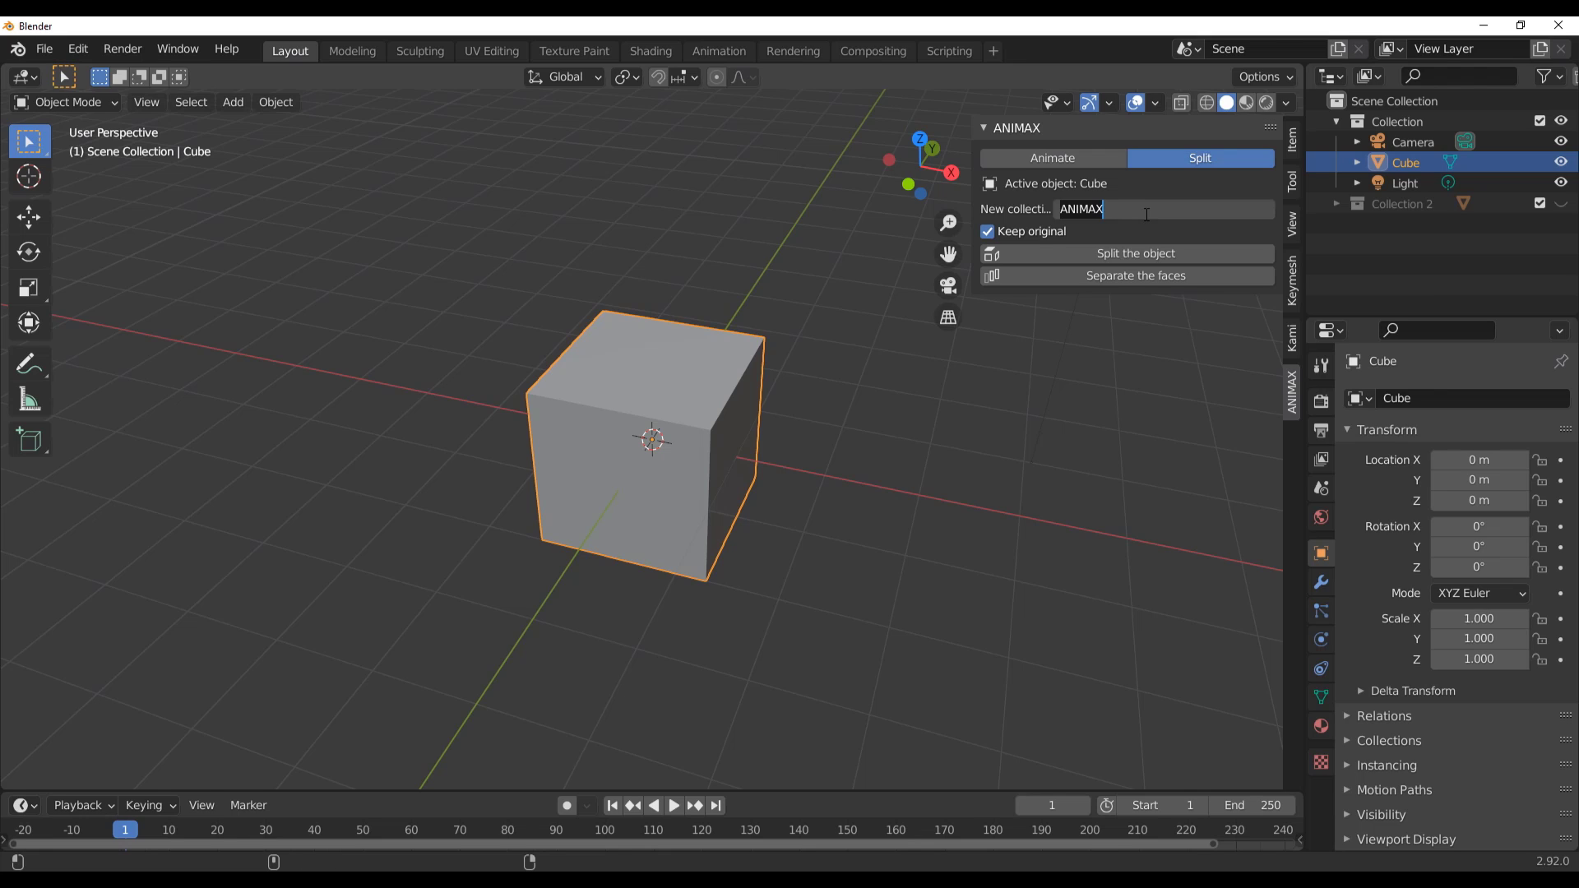
type("Boxxx")
key("Return")
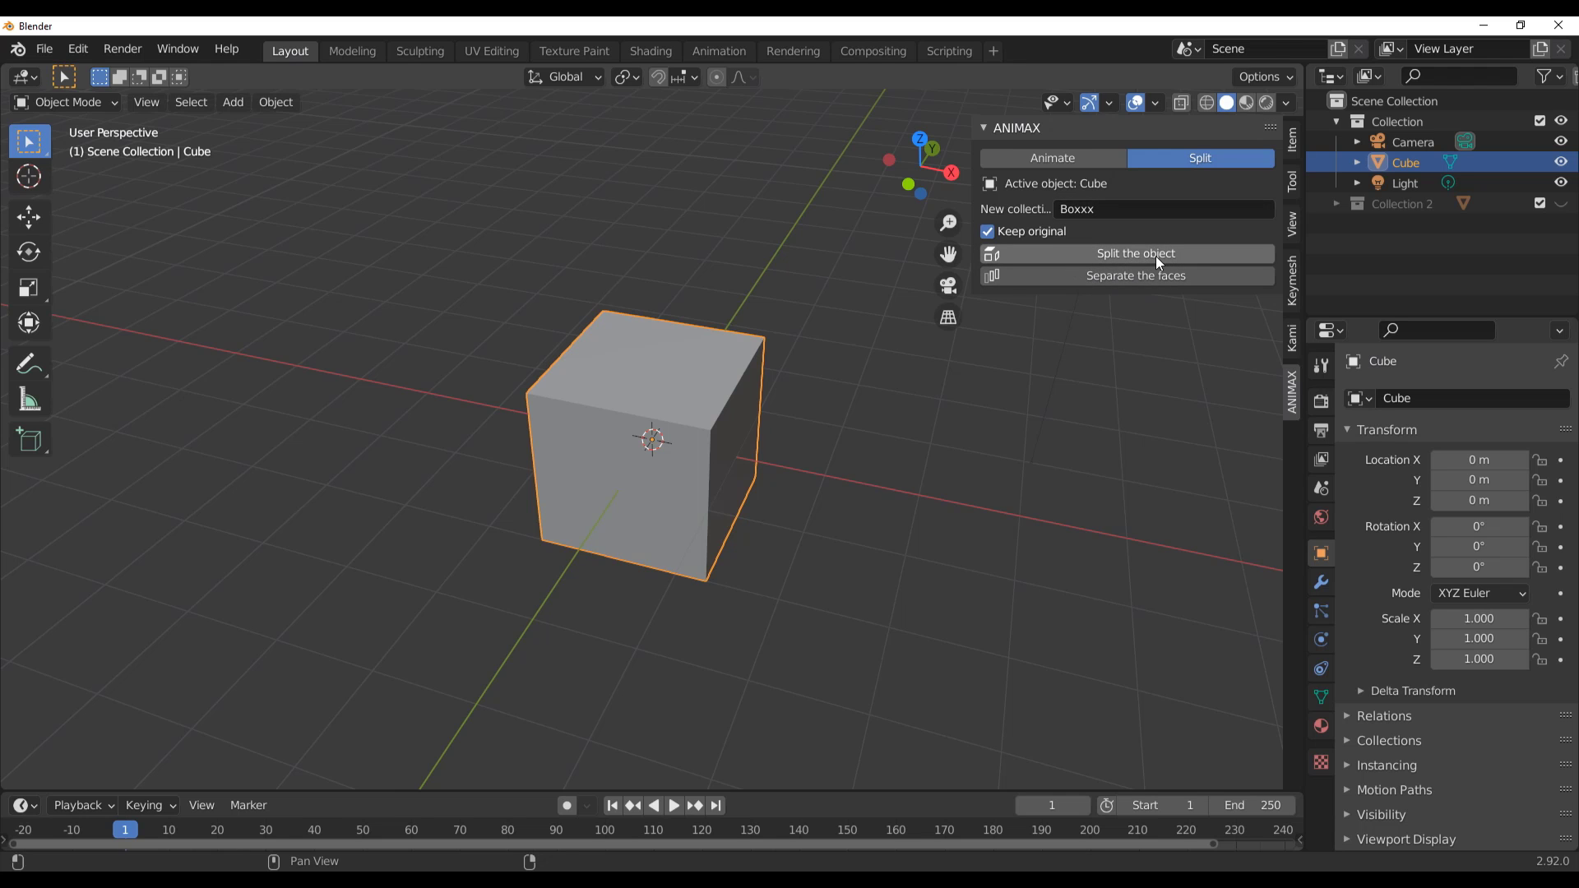
middle_click_drag(902, 441, 884, 361)
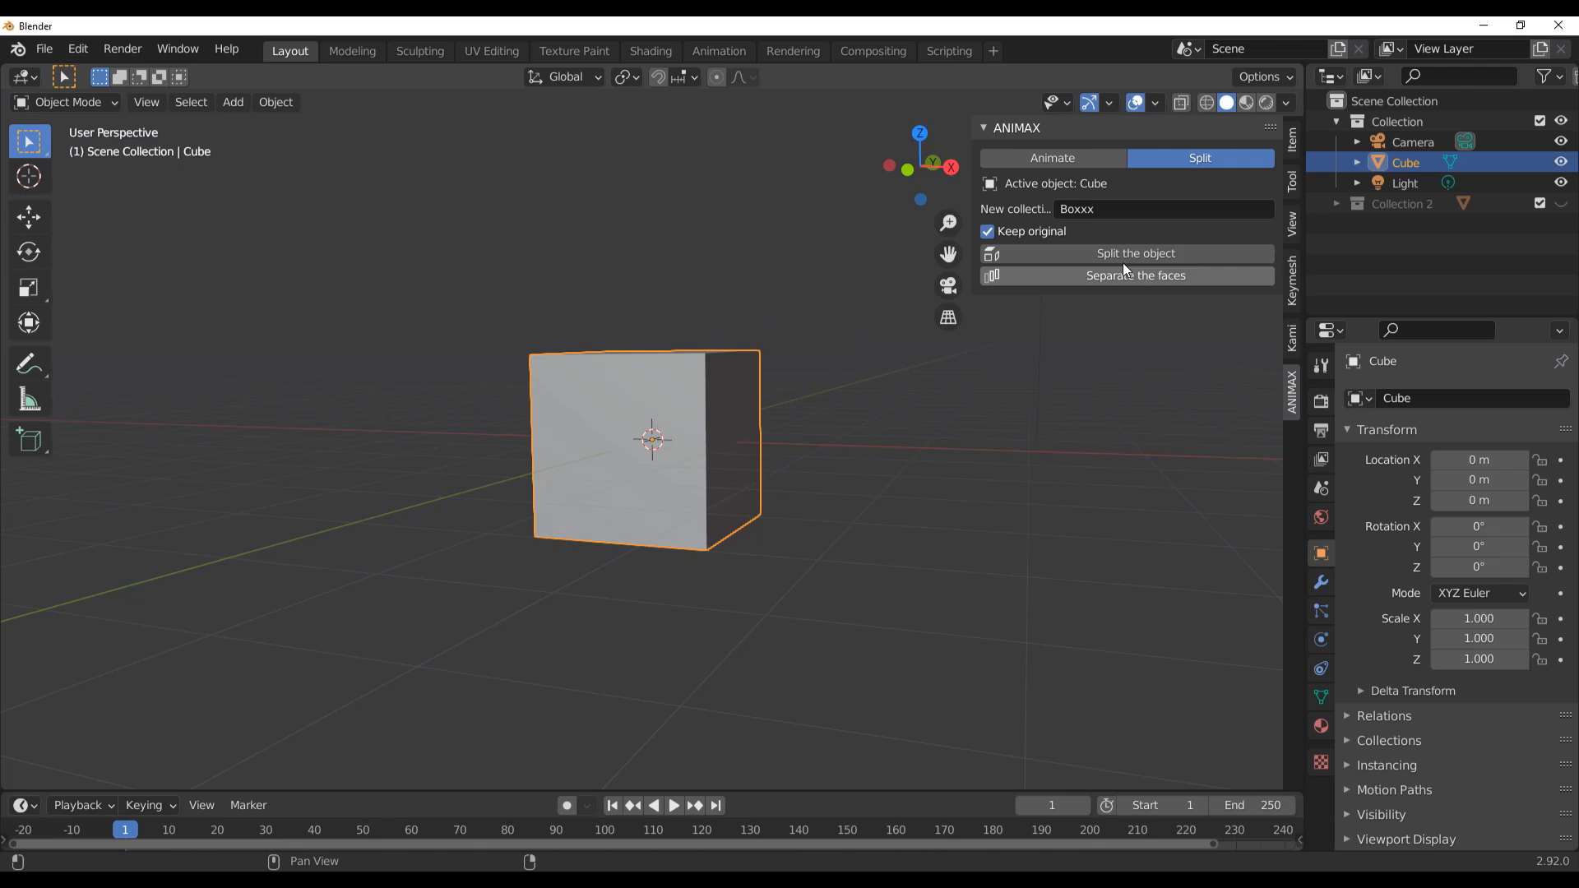
left_click(1125, 260)
middle_click_drag(645, 493, 757, 470)
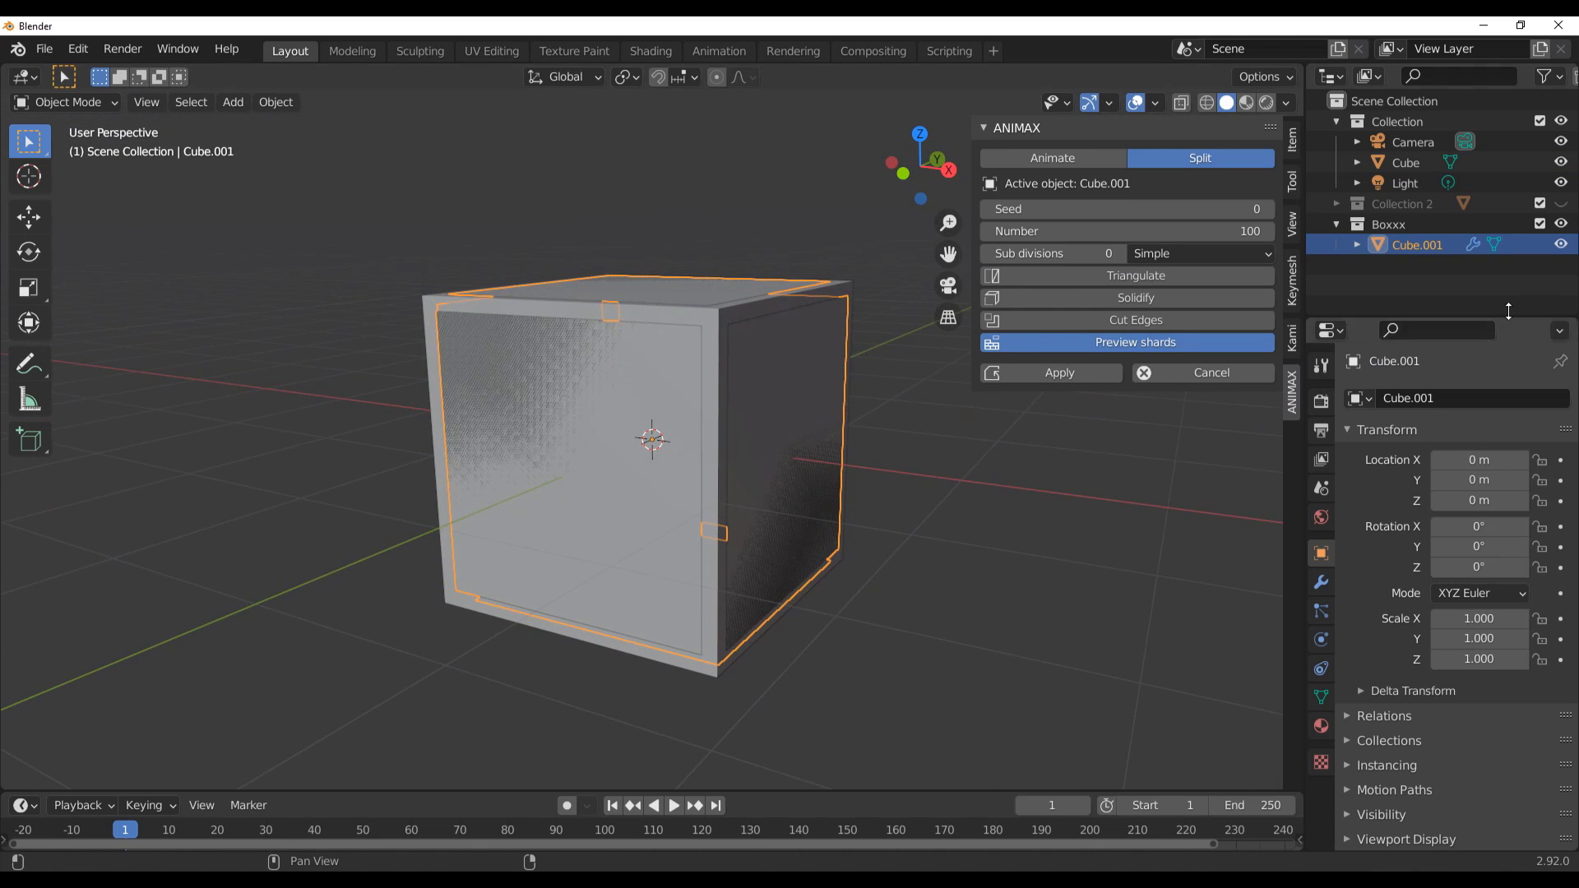
Hide the original Collection and set the shard preview to 162 pieces with 3 subdivisions
left_click(1338, 122)
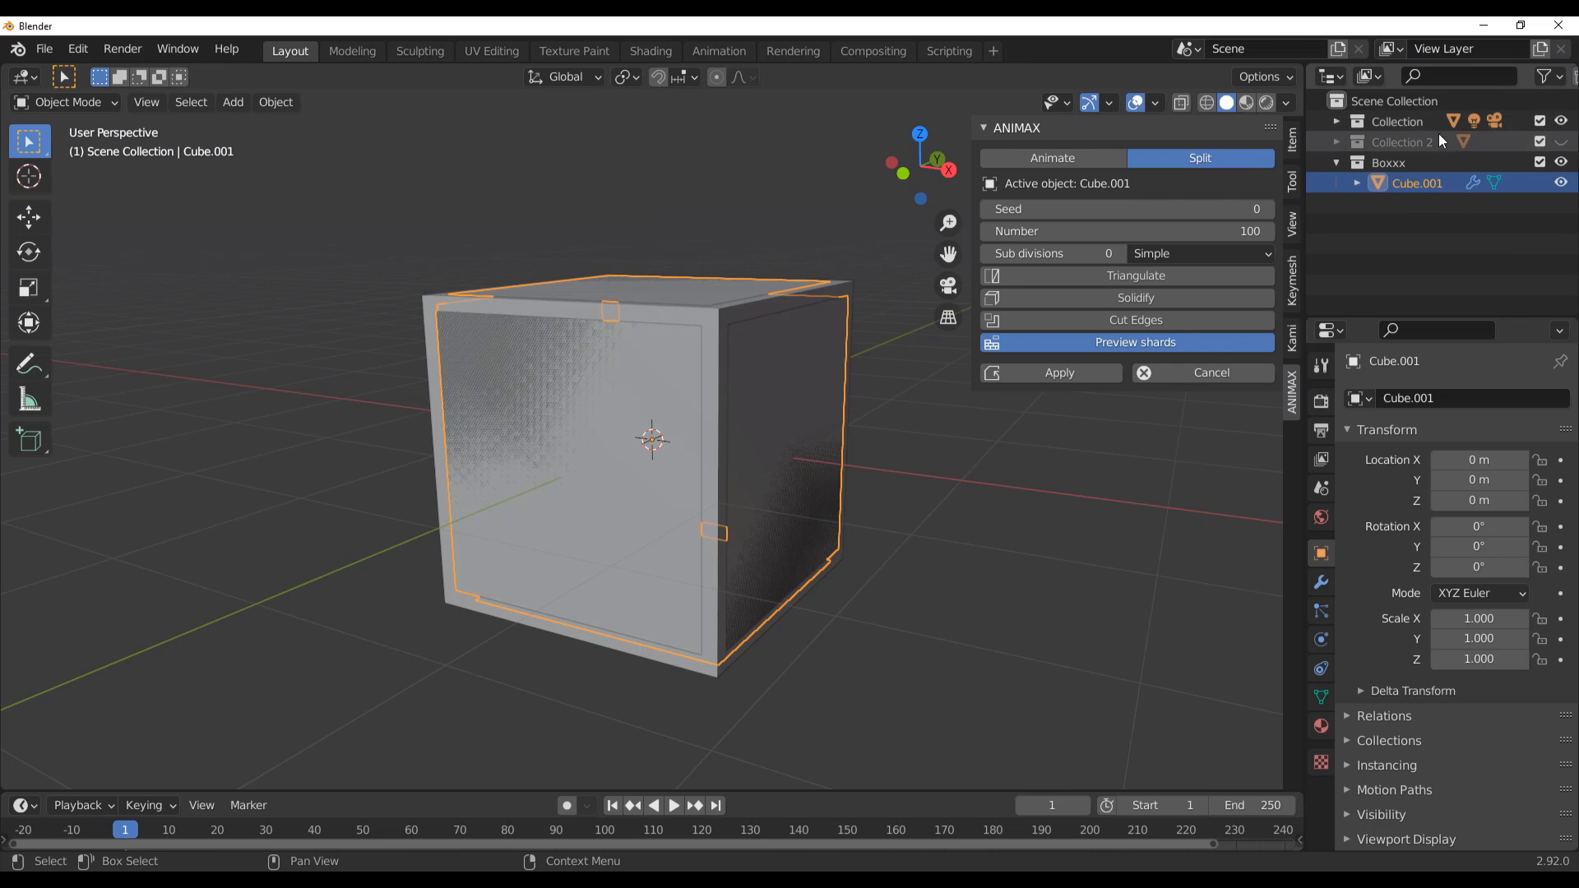
left_click(1561, 120)
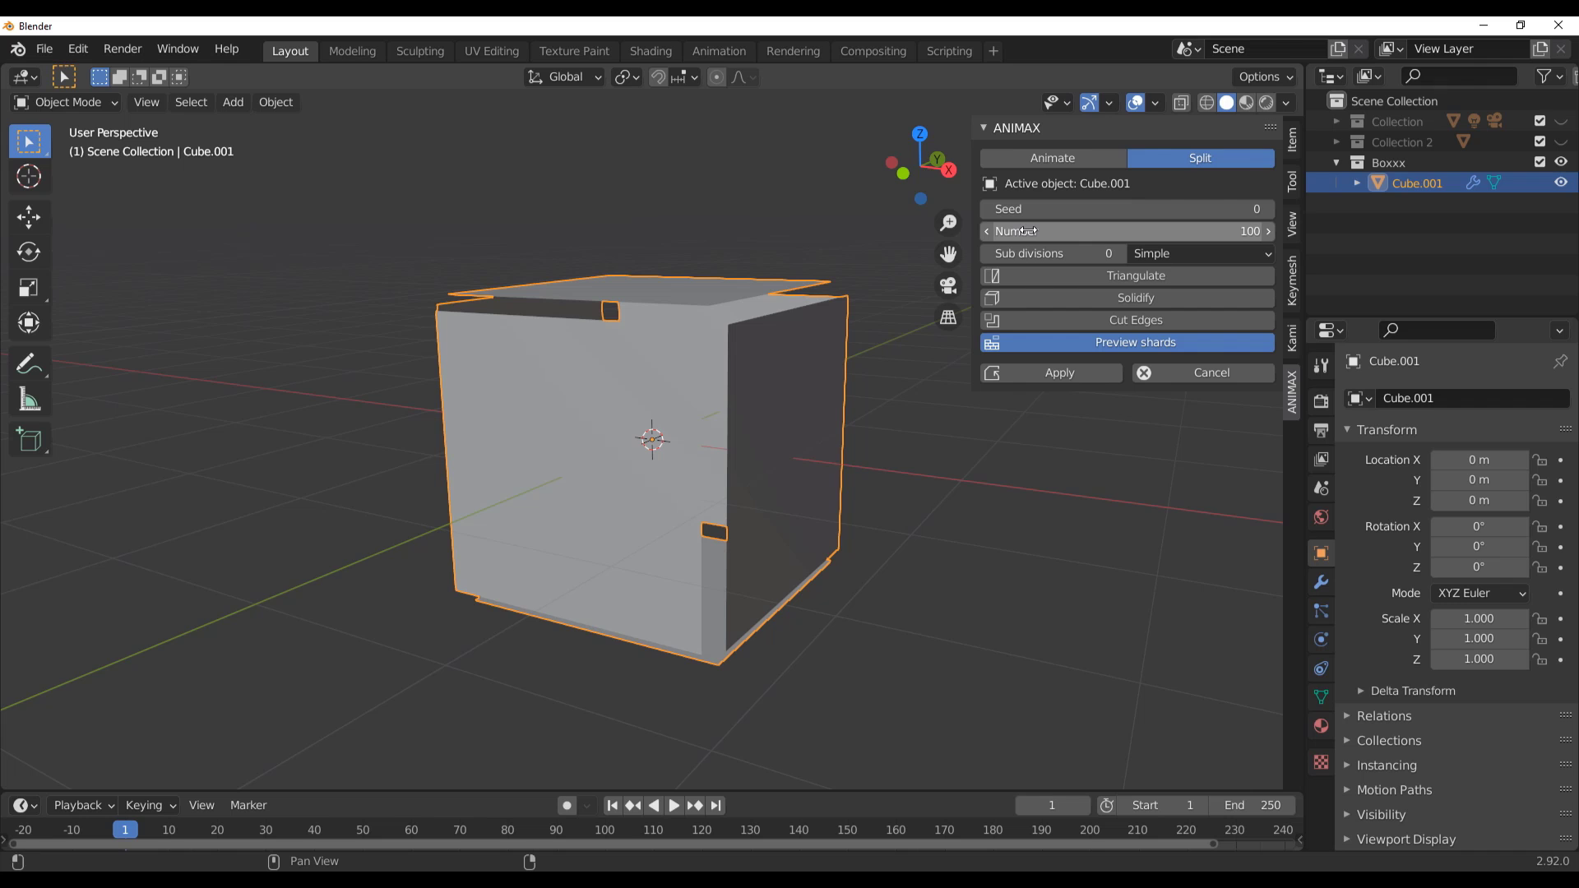
left_click_drag(1027, 231, 1090, 231)
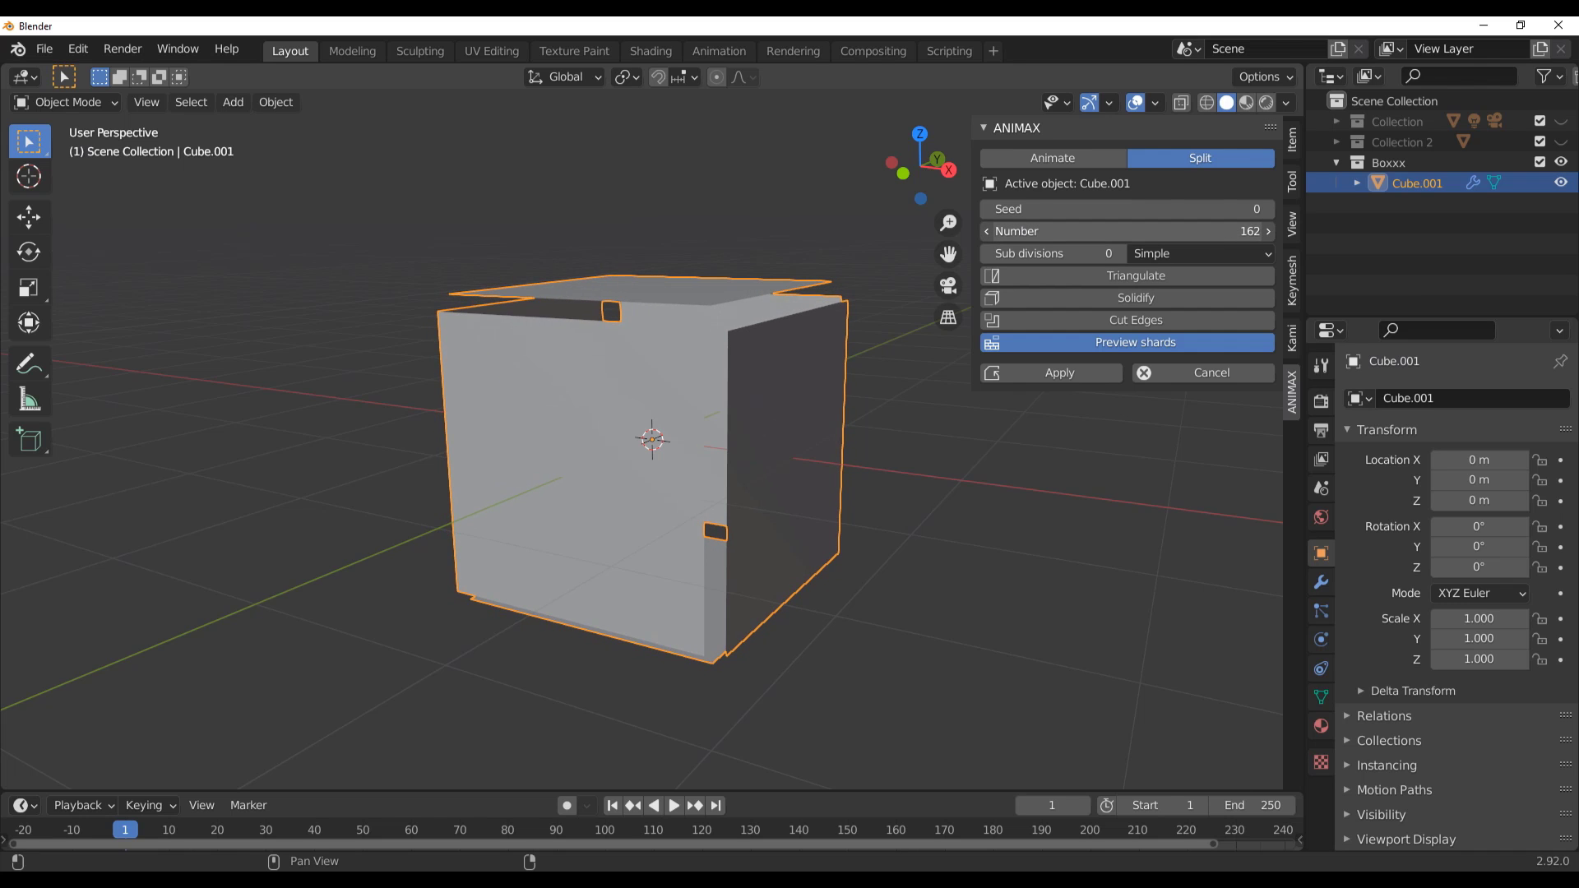
middle_click_drag(535, 582, 637, 591)
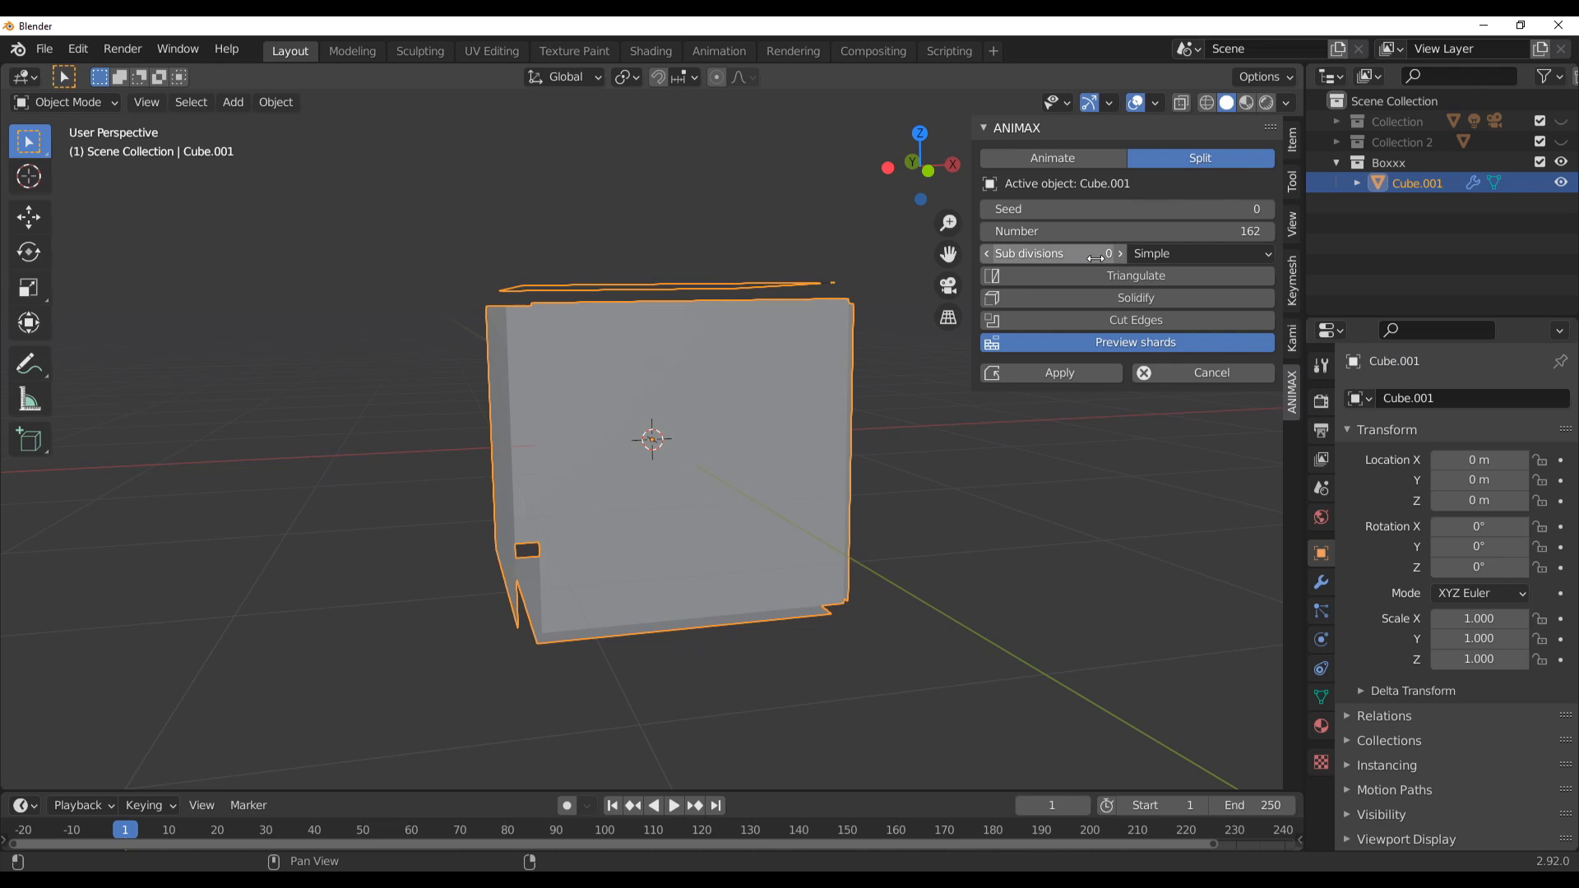
left_click_drag(1095, 258, 1135, 258)
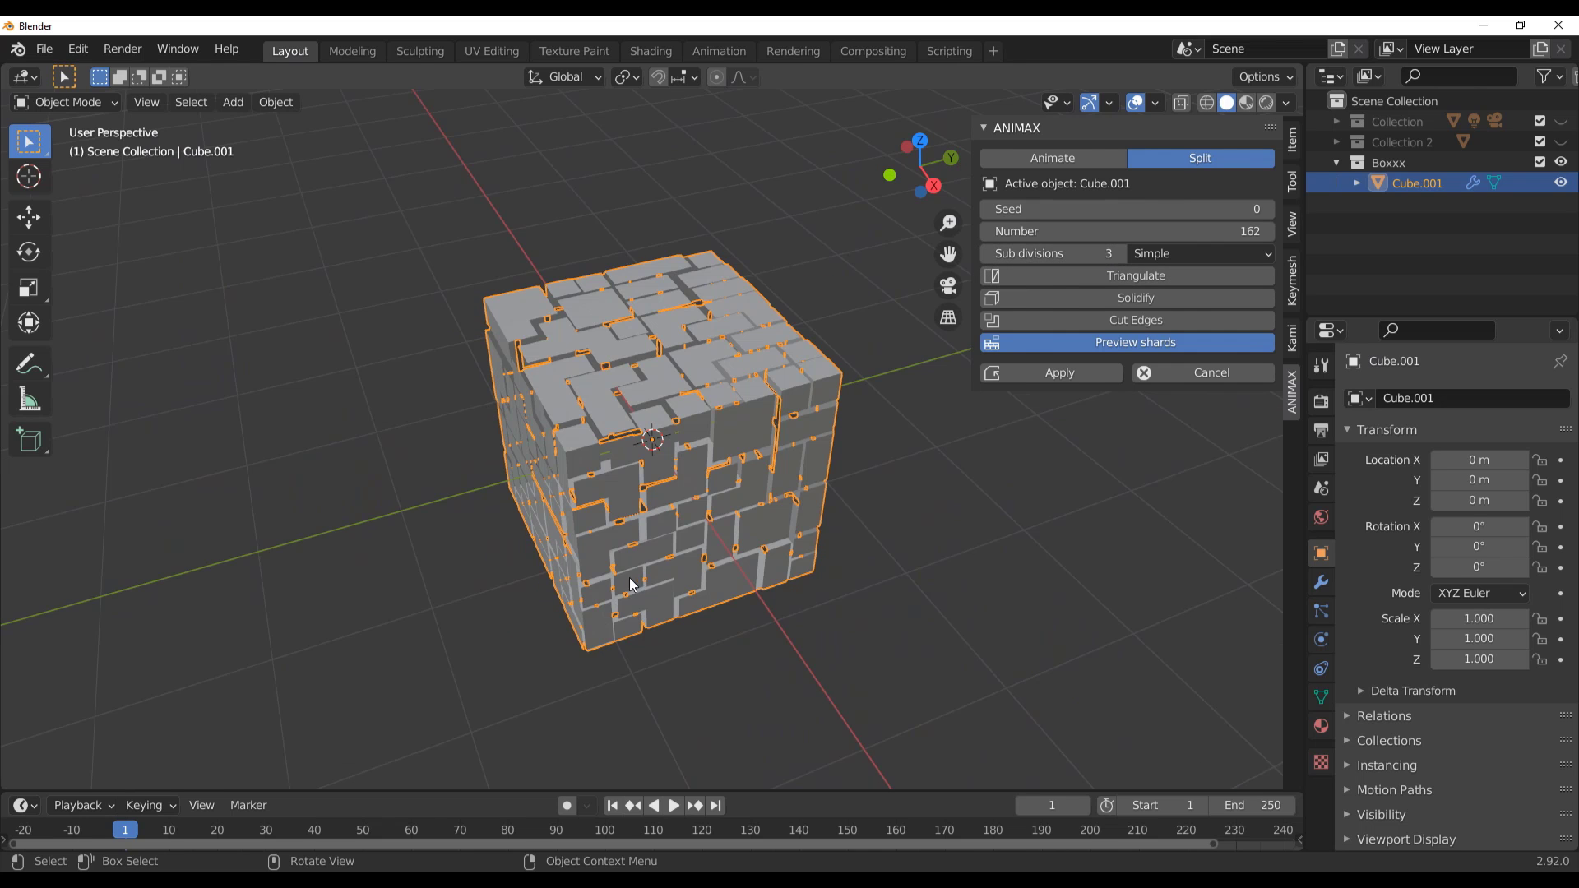
middle_click_drag(633, 585, 586, 493)
scroll(677, 441, "up", 3)
Switch the ANIMAX subdivision type to Catmull-Clark and reselect the shattered sphere object
left_click(1192, 252)
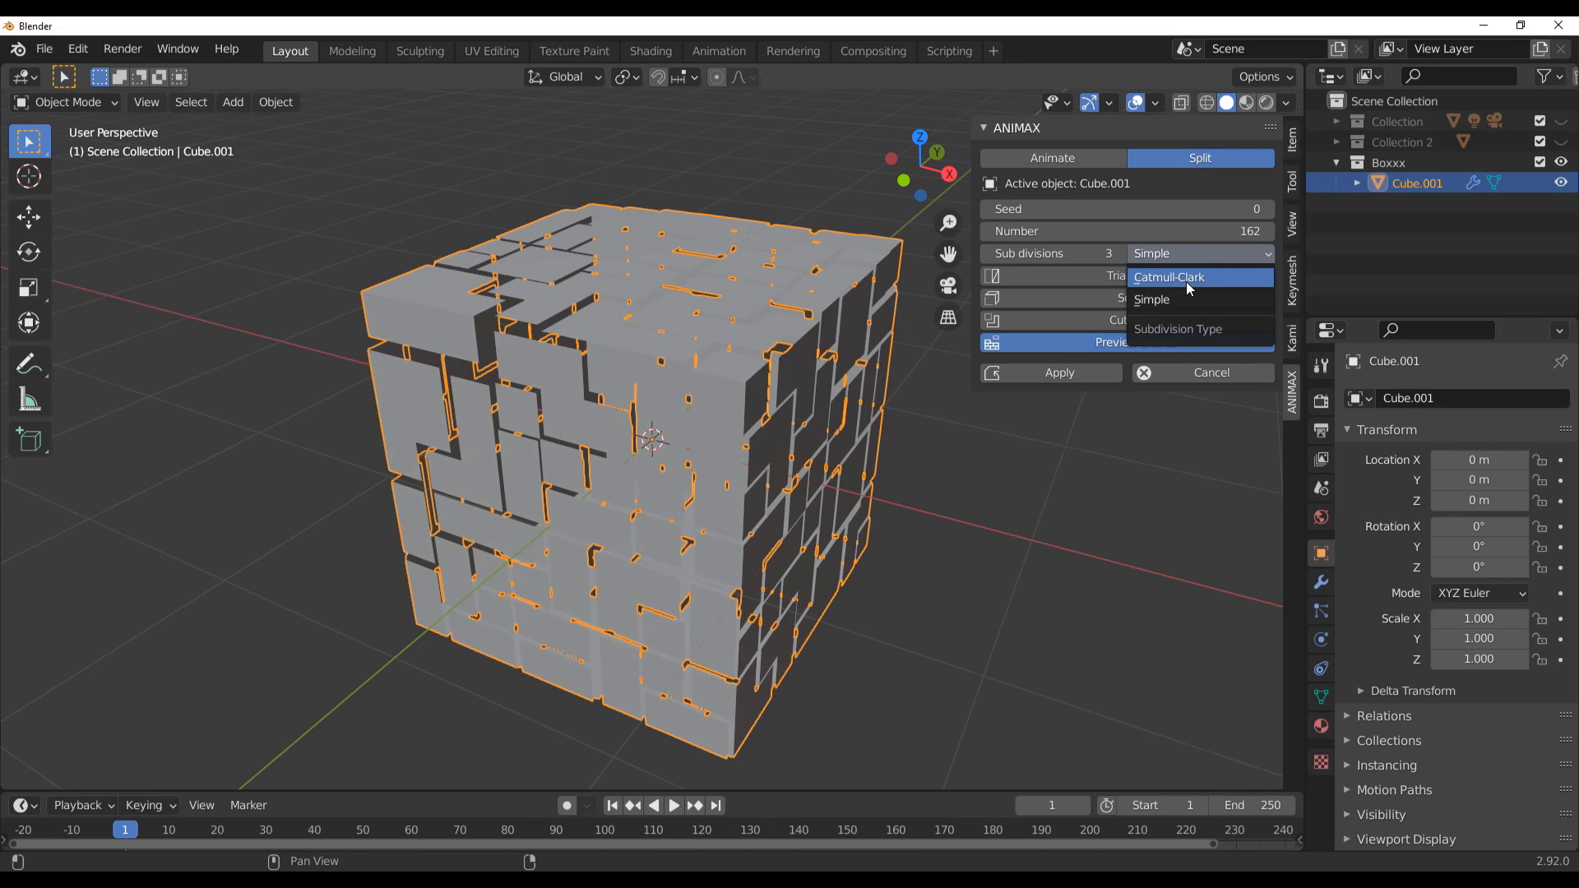
left_click(1188, 280)
left_click(1193, 253)
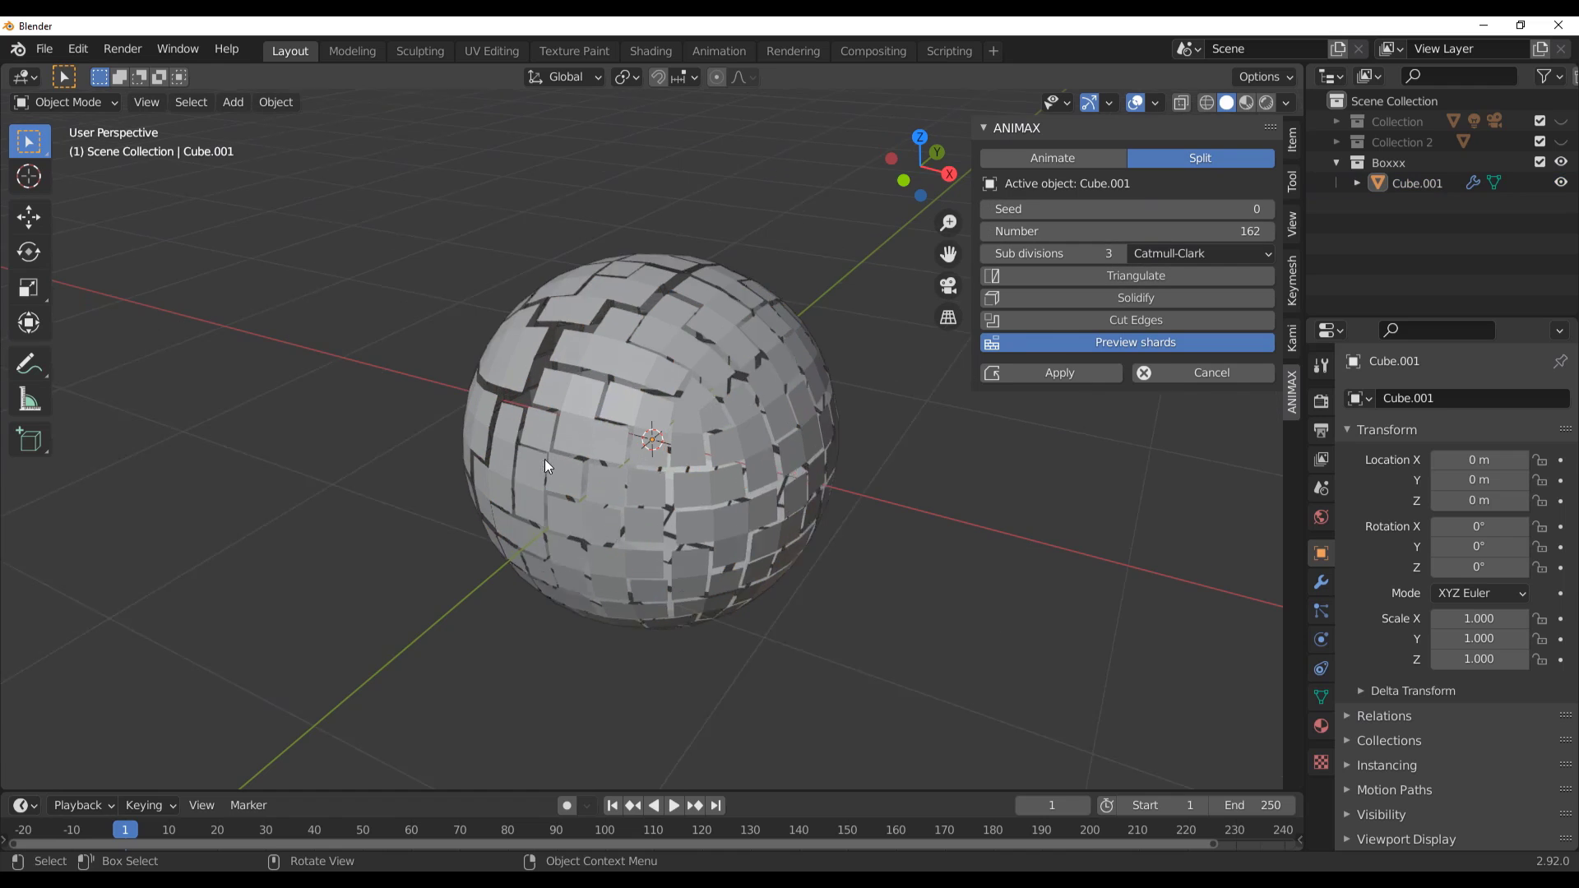
scroll(548, 467, "up", 5)
left_click(826, 444)
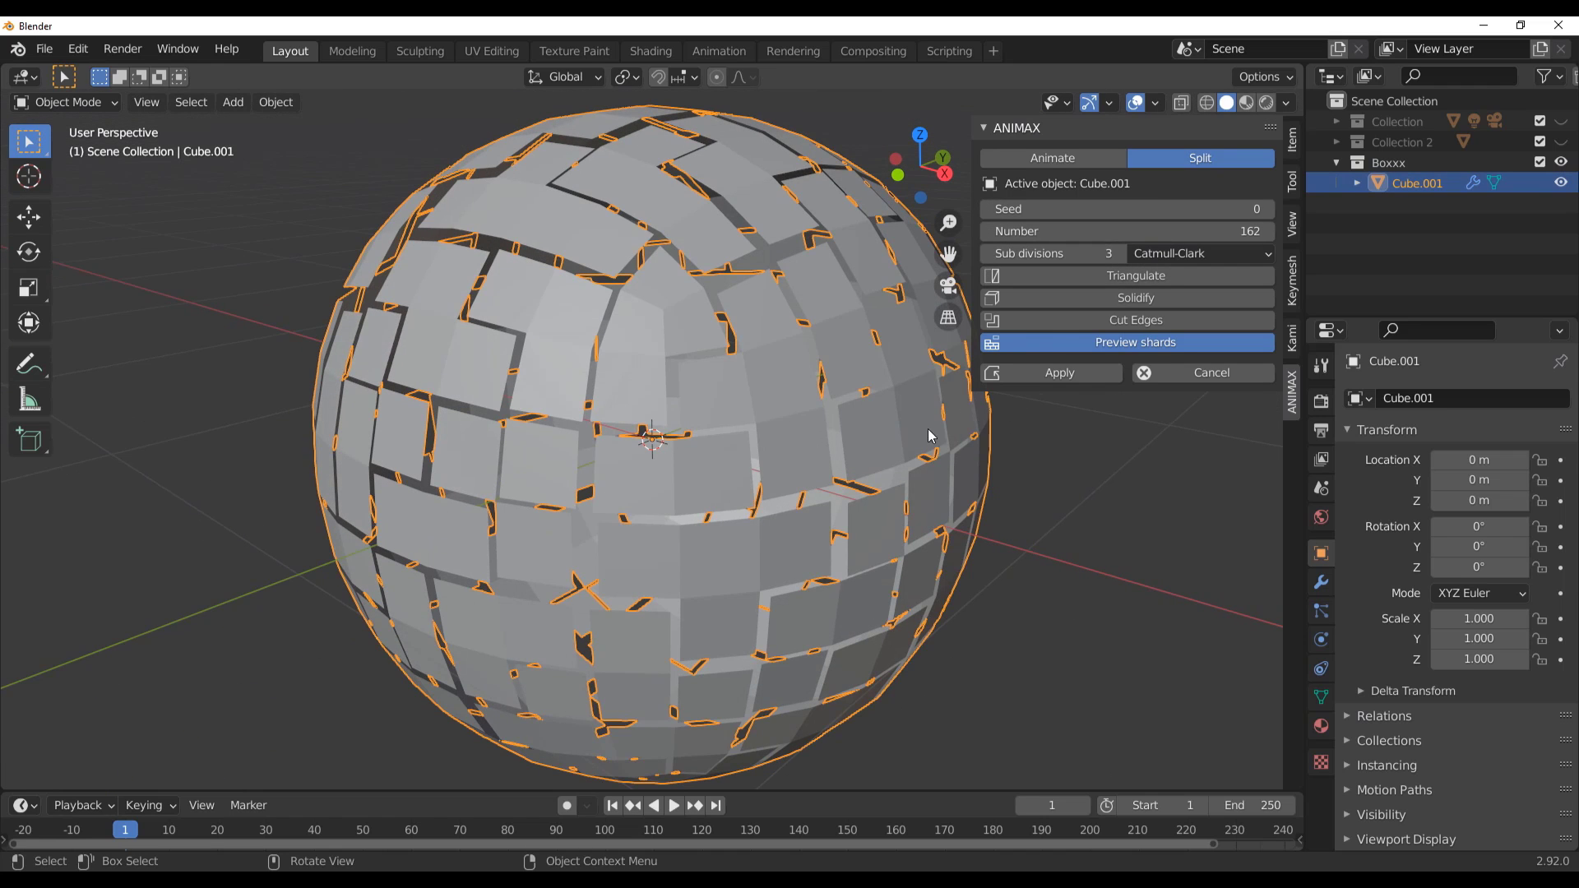
Enable Solidify at 0.09 m thickness plus Cut Edges, then toggle the shard preview to compare
left_click(1061, 300)
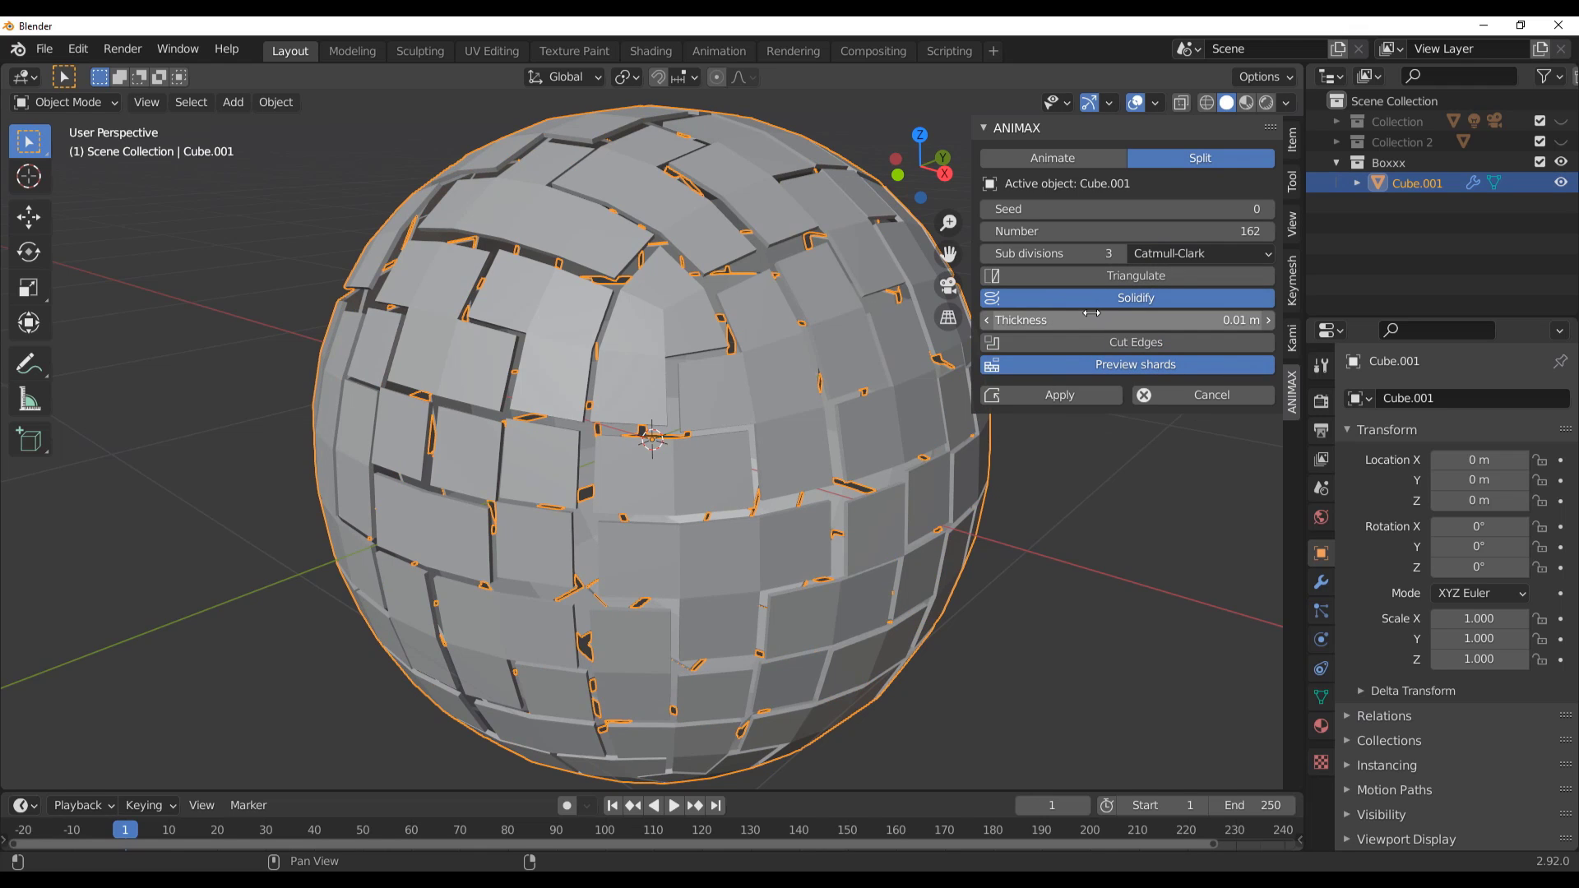
left_click_drag(1038, 321, 1176, 320)
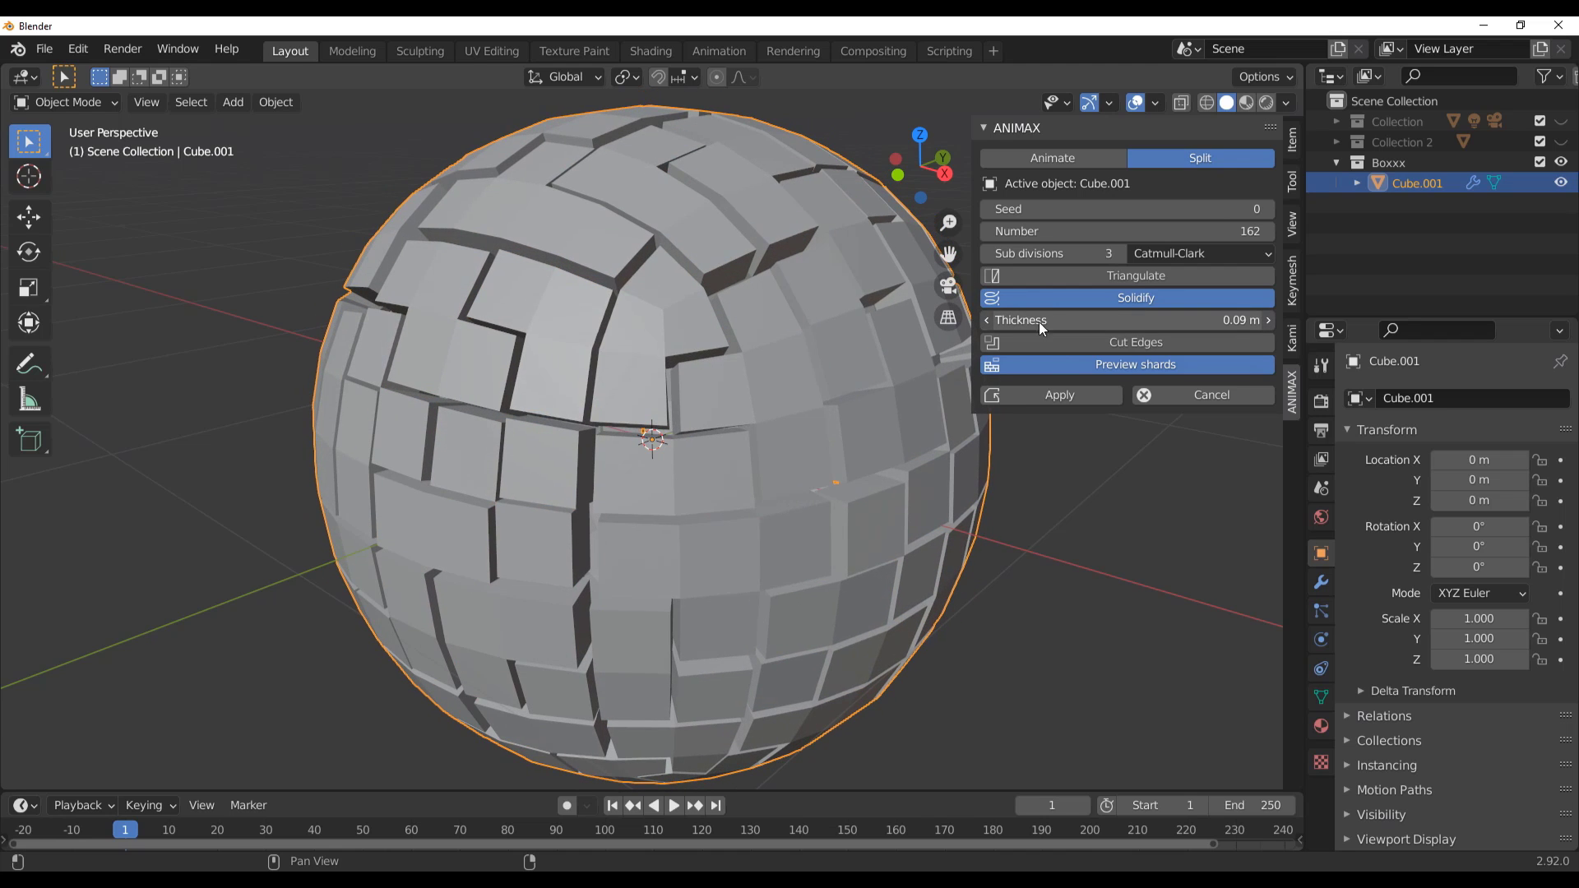
left_click(1128, 348)
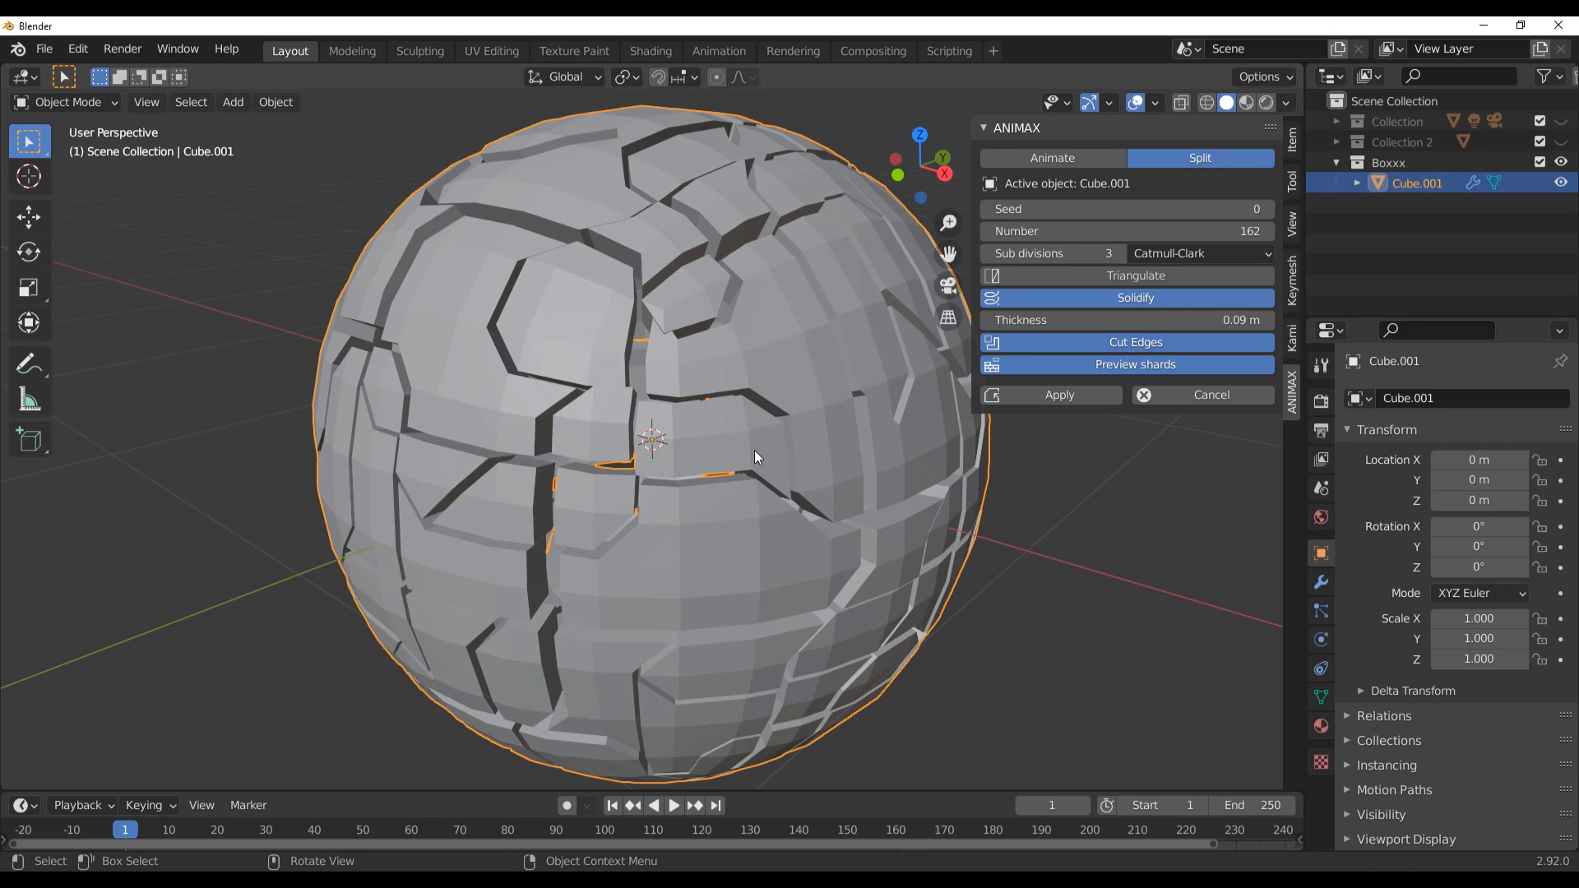
mouse_move(751, 458)
middle_mouse_down()
mouse_move(825, 518)
mouse_move(742, 457)
mouse_move(754, 472)
middle_mouse_up()
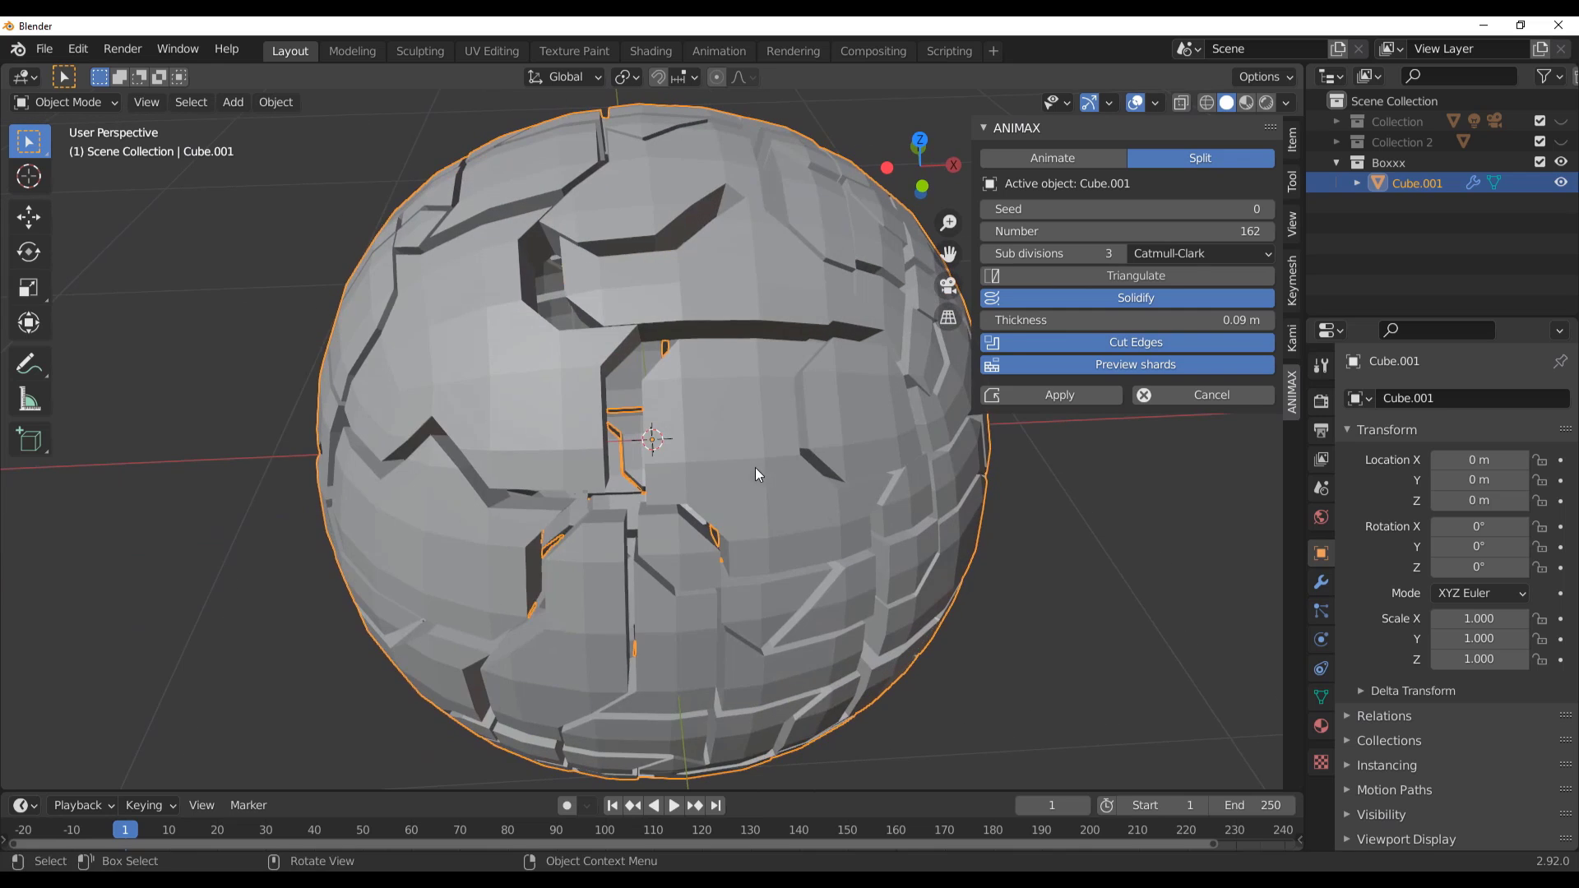
left_click(1118, 372)
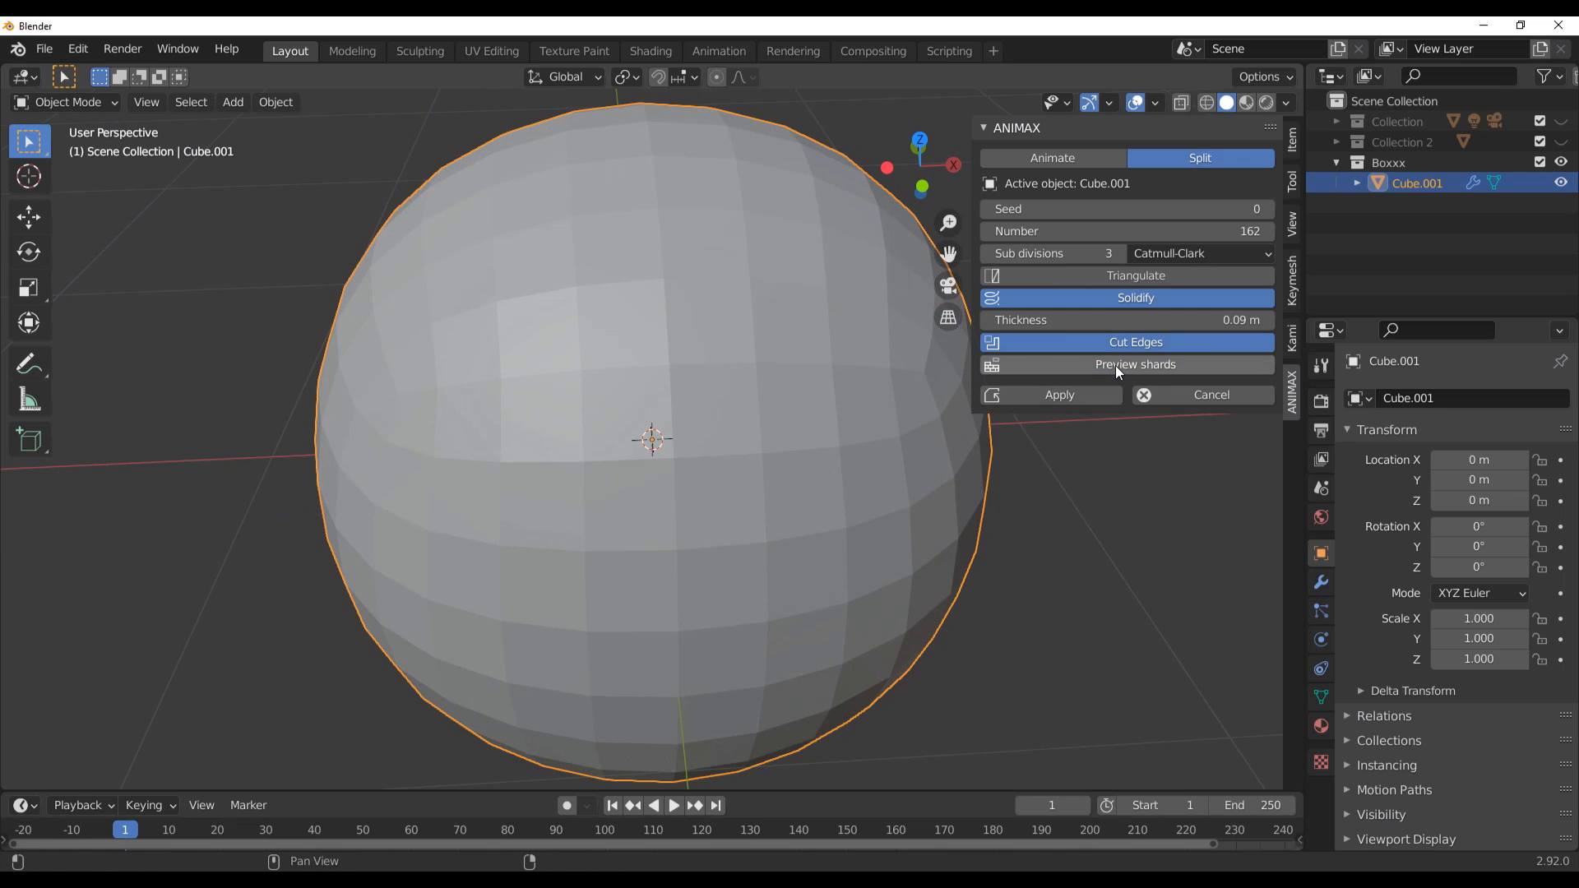
left_click(1119, 373)
Set the ANIMAX split Seed to 34 and Number to 186 shards, then orbit the sphere
left_click(1118, 372)
left_click(1119, 373)
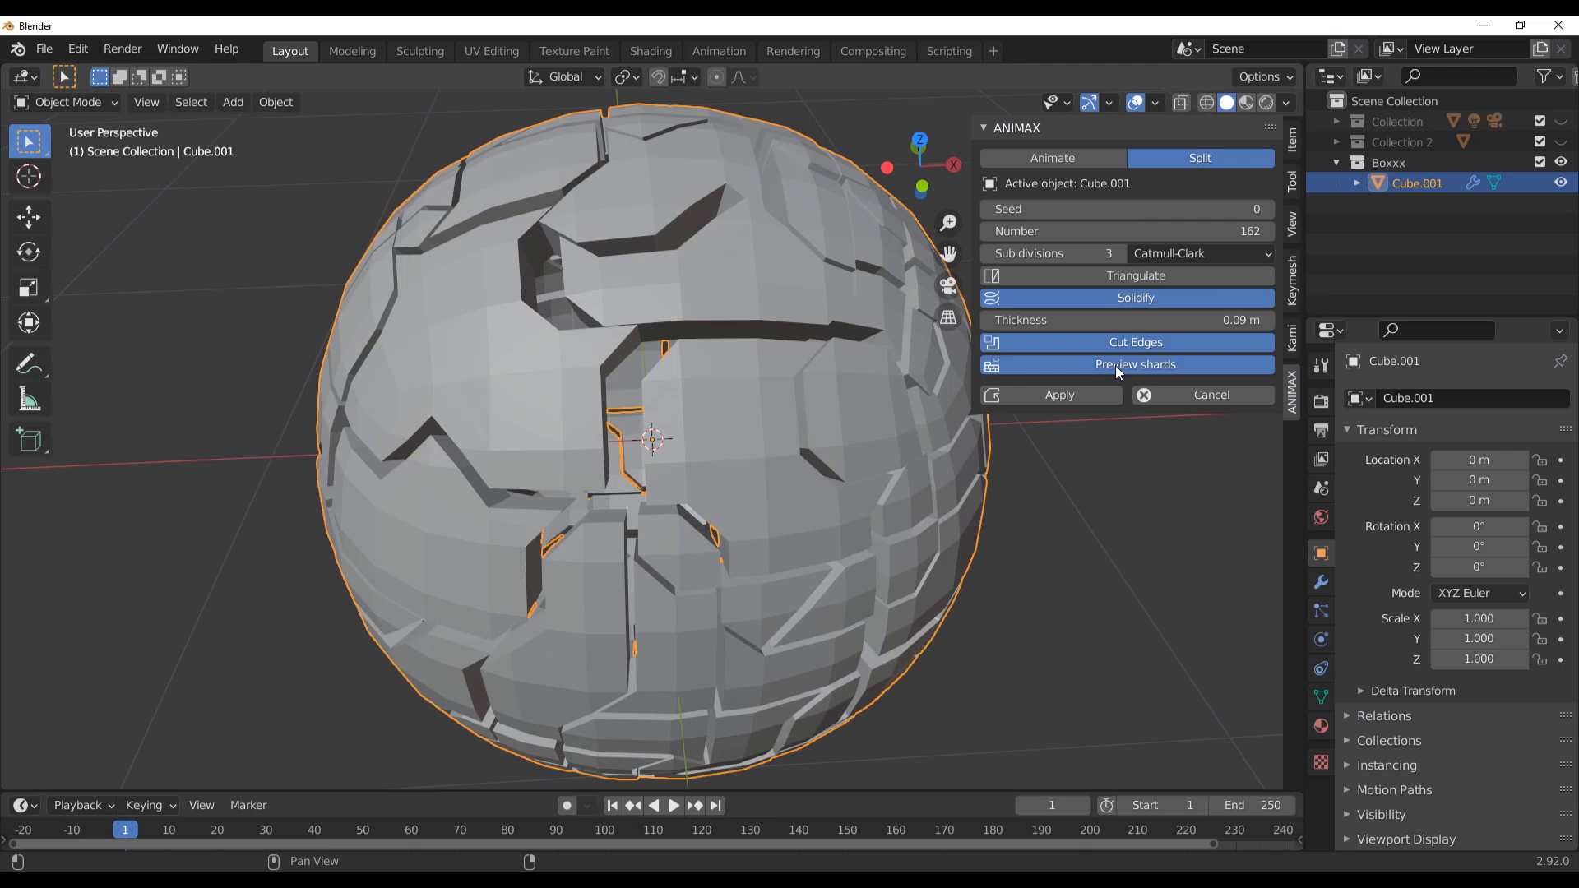
mouse_move(1094, 209)
left_mouse_down()
mouse_move(1167, 209)
mouse_move(1038, 219)
mouse_move(1094, 231)
left_mouse_up()
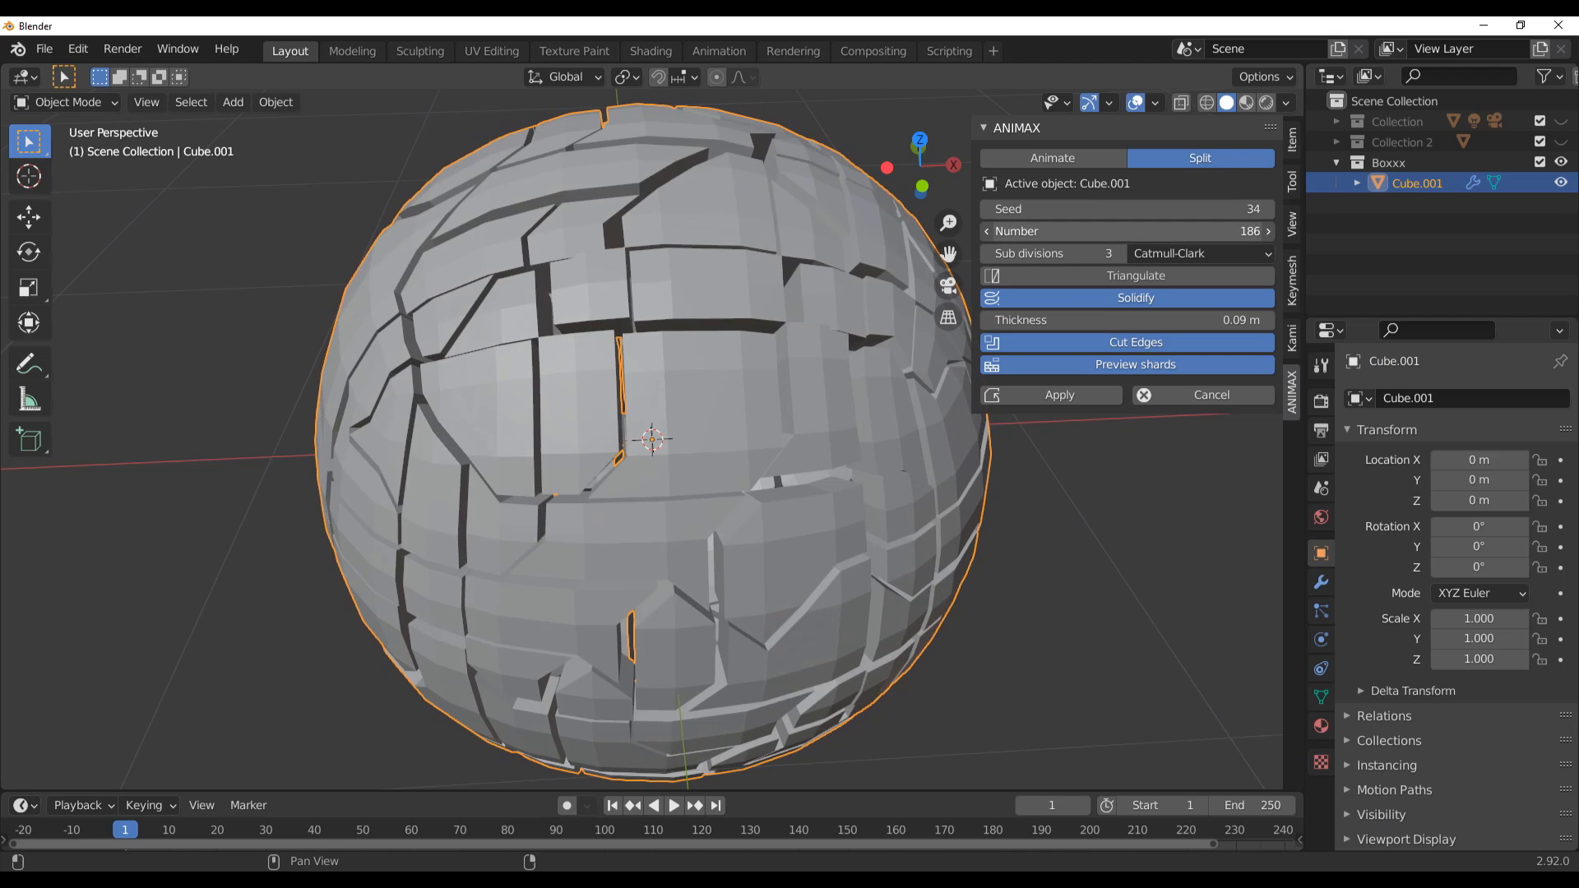
scroll(773, 379, "down", 4)
mouse_move(773, 378)
middle_mouse_down()
mouse_move(794, 362)
mouse_move(778, 367)
middle_mouse_up()
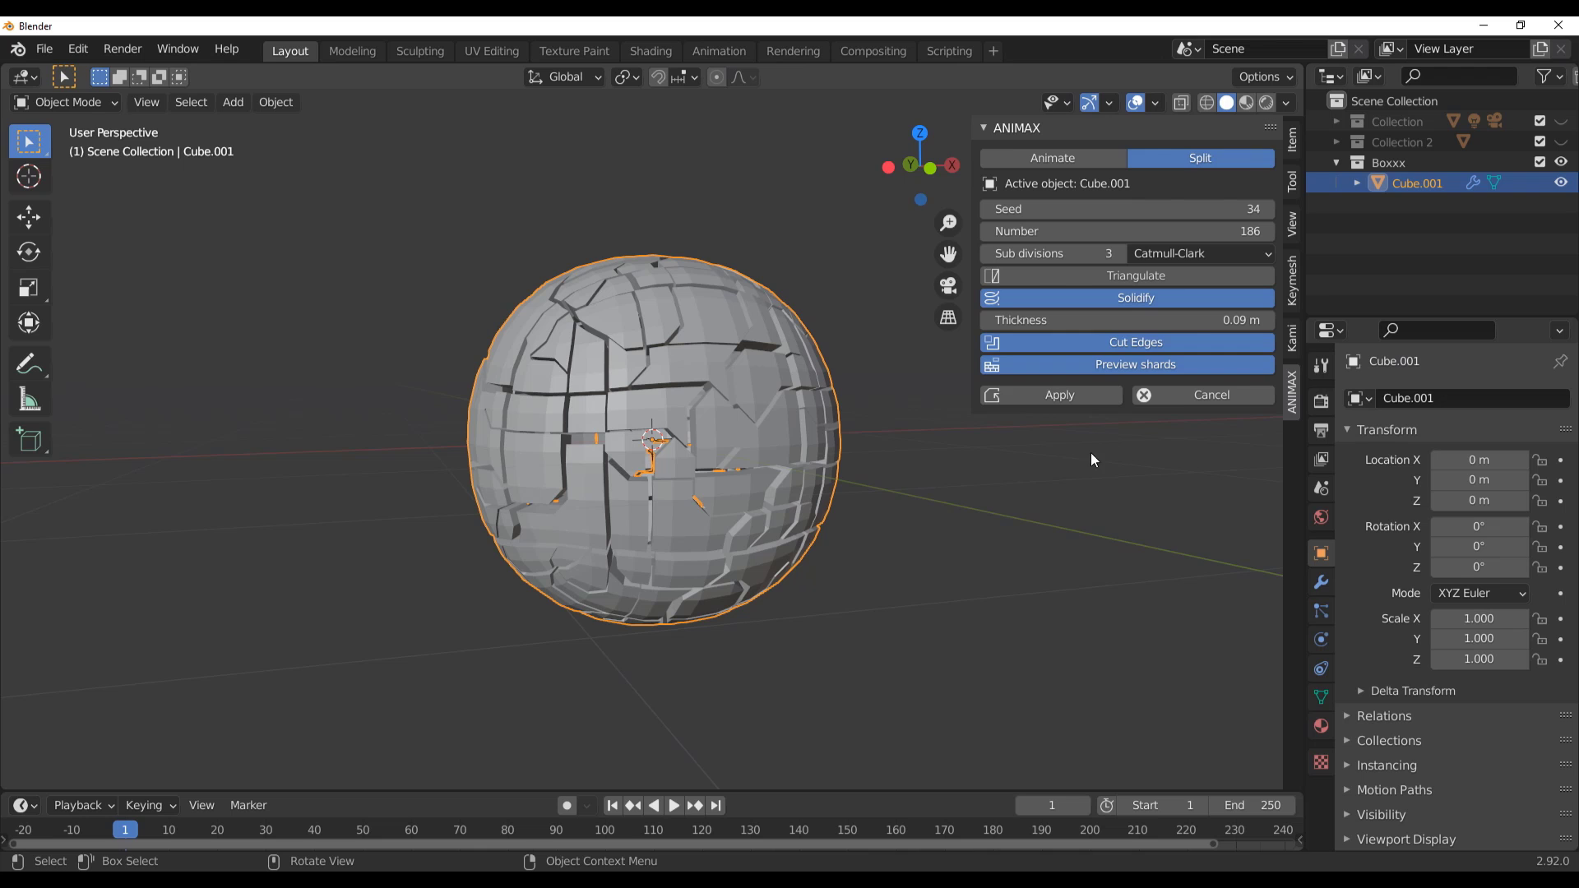
Apply the shatter into separate objects, then add Boxxx to the Animate list, enabled and sorted
left_click(1059, 394)
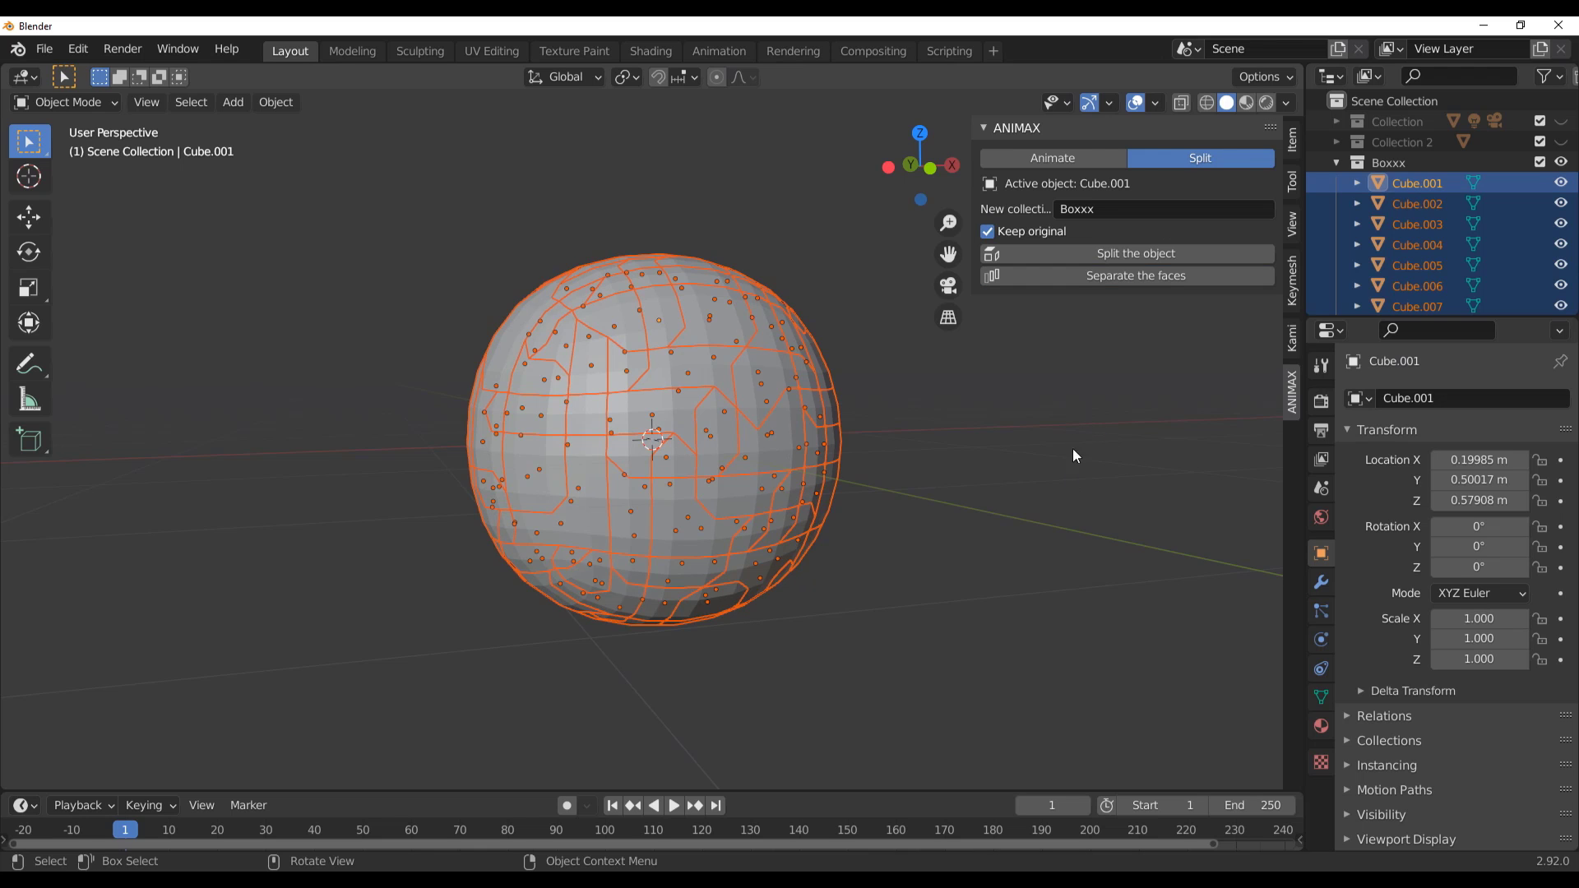
middle_click_drag(716, 532, 806, 477)
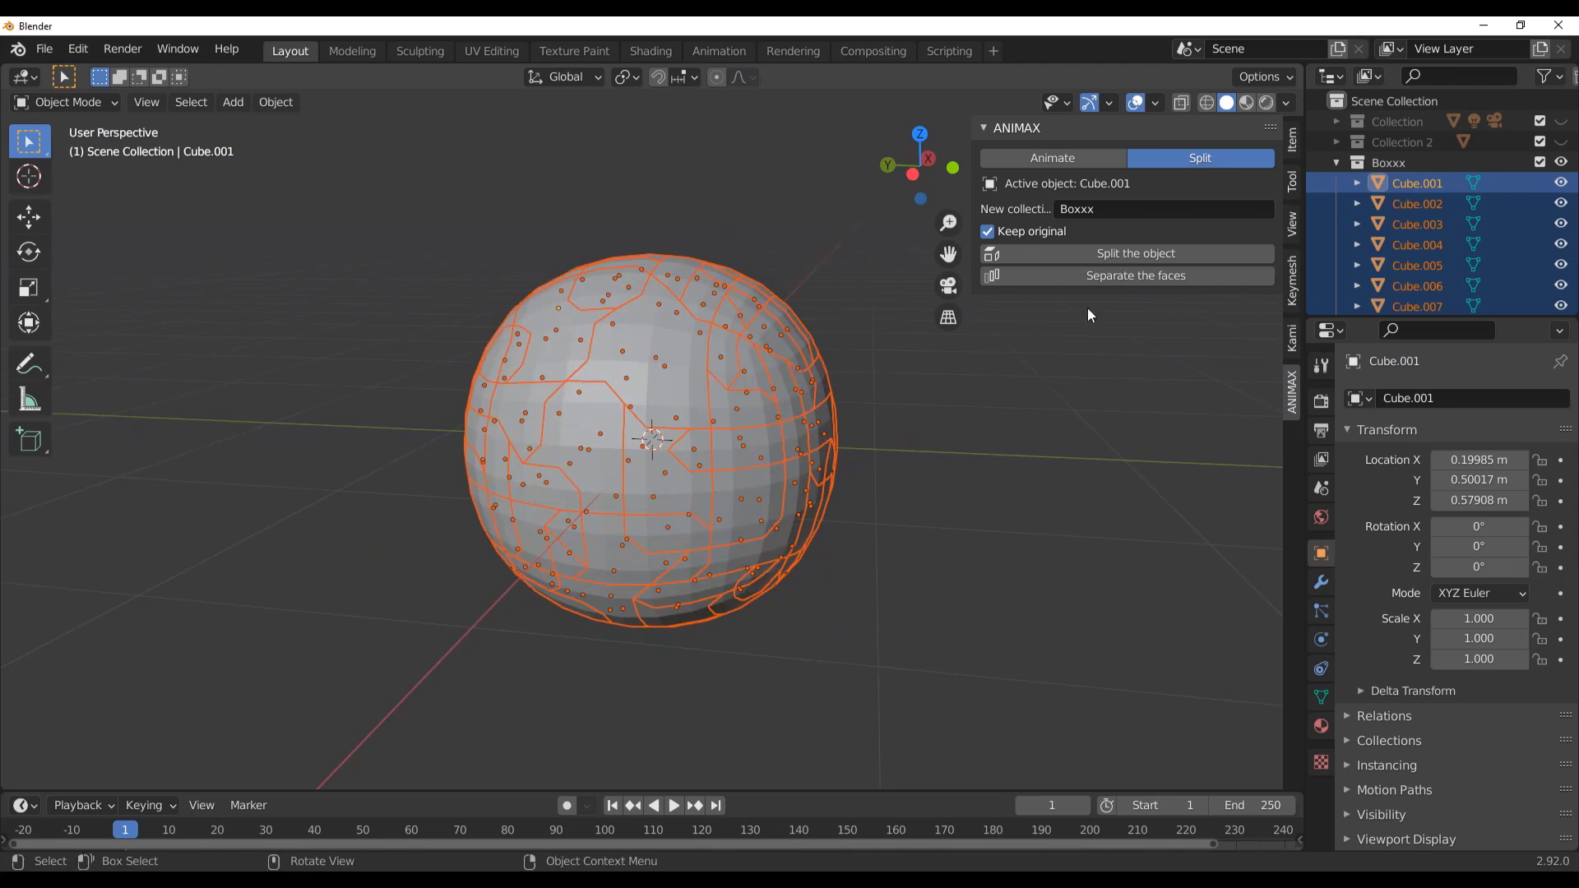
left_click(1080, 169)
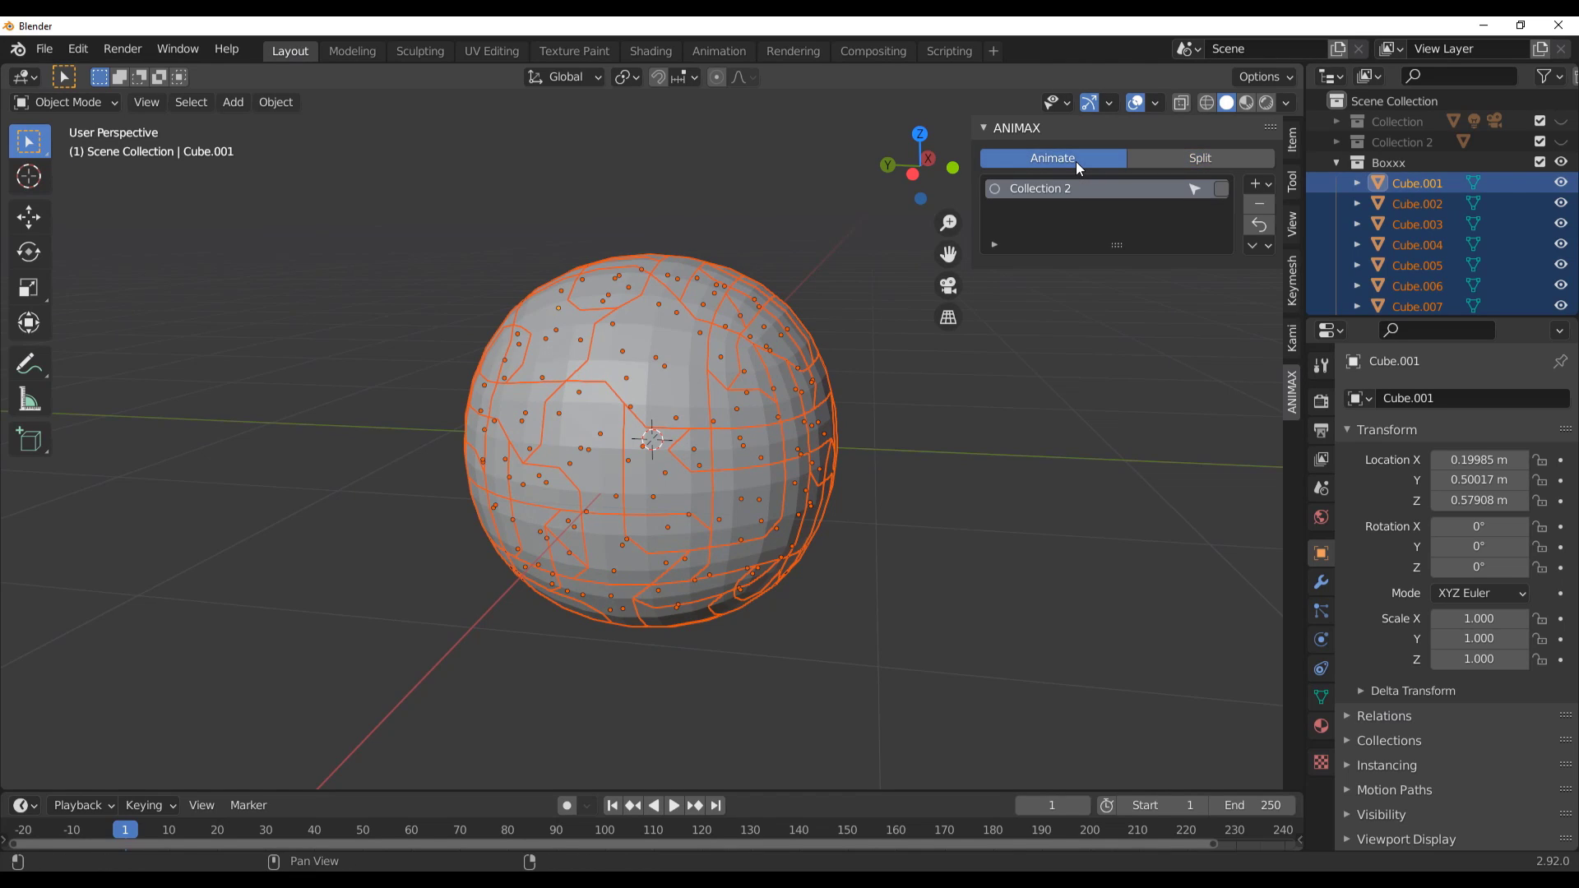
left_click(1269, 184)
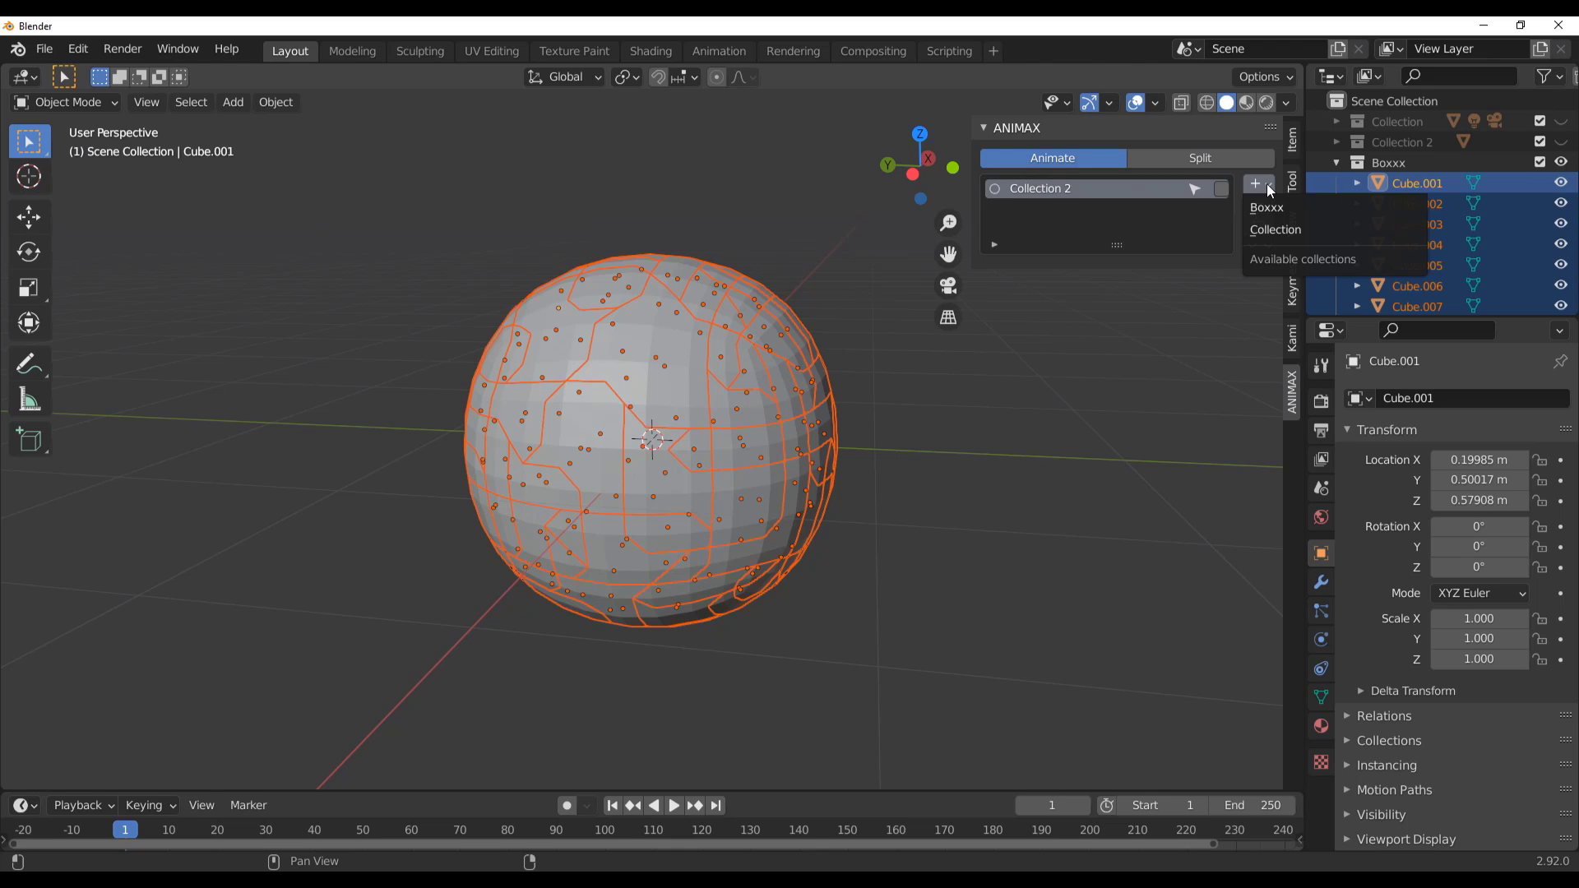
left_click(1280, 212)
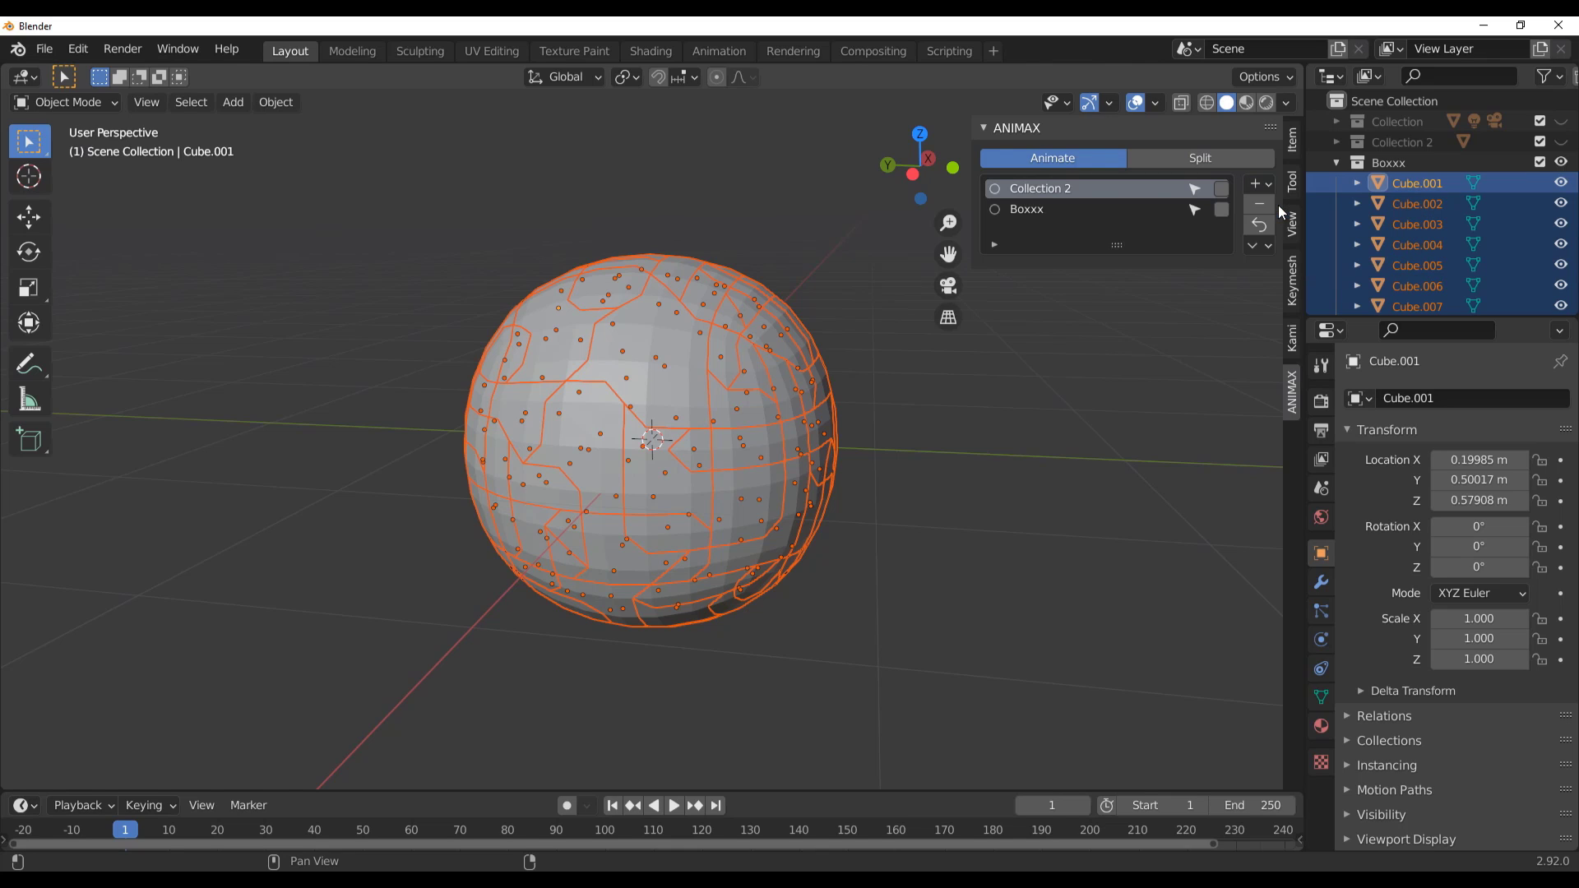
left_click(1099, 217)
left_click(1222, 210)
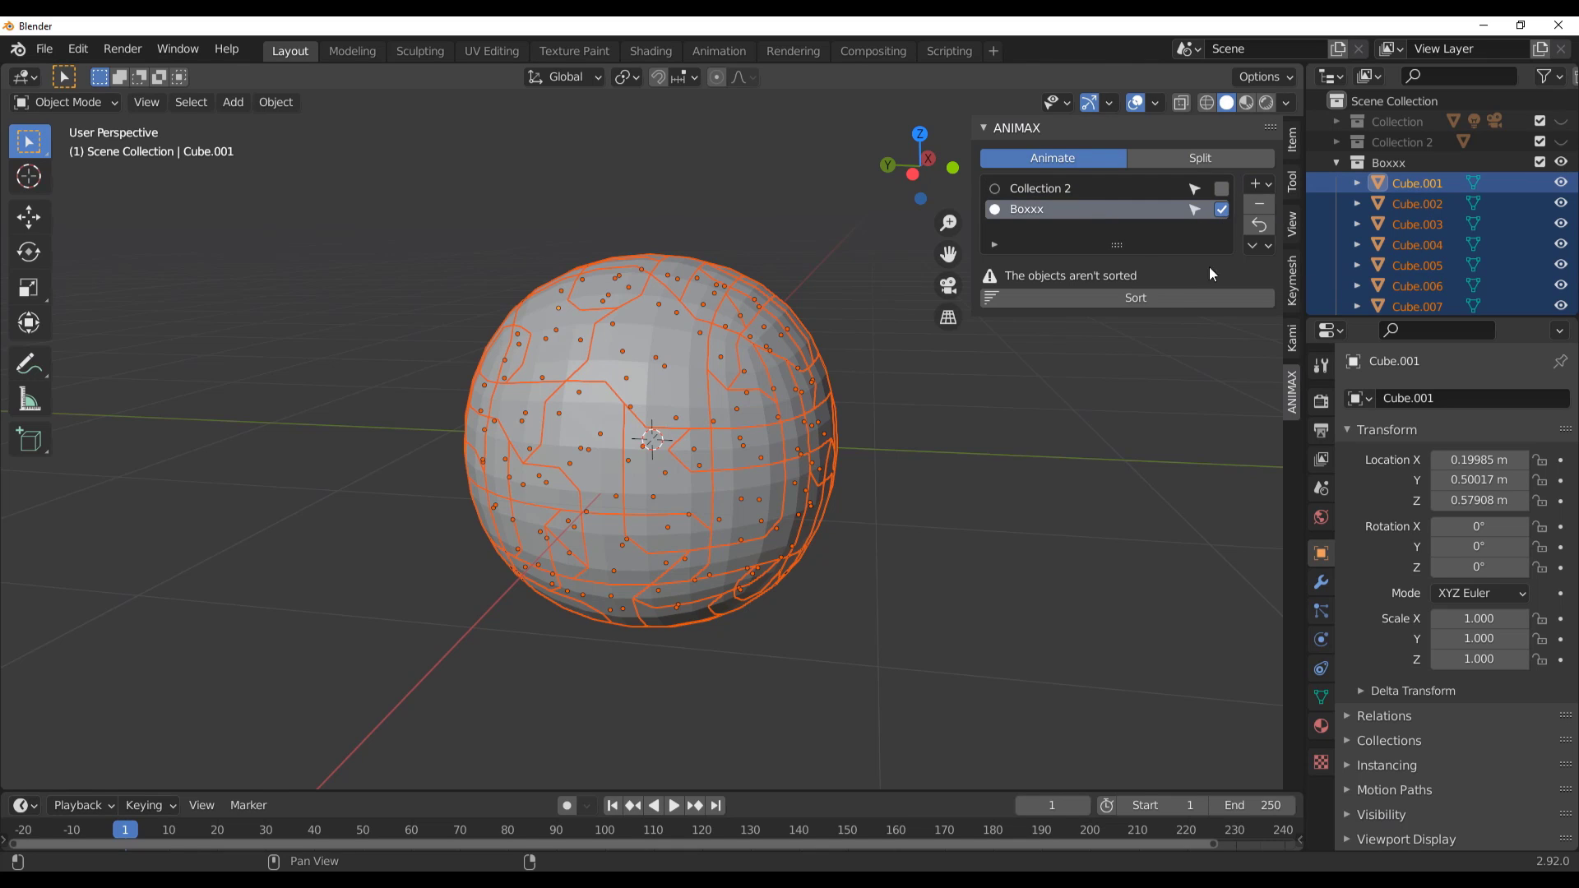
left_click(1151, 298)
left_click(1149, 301)
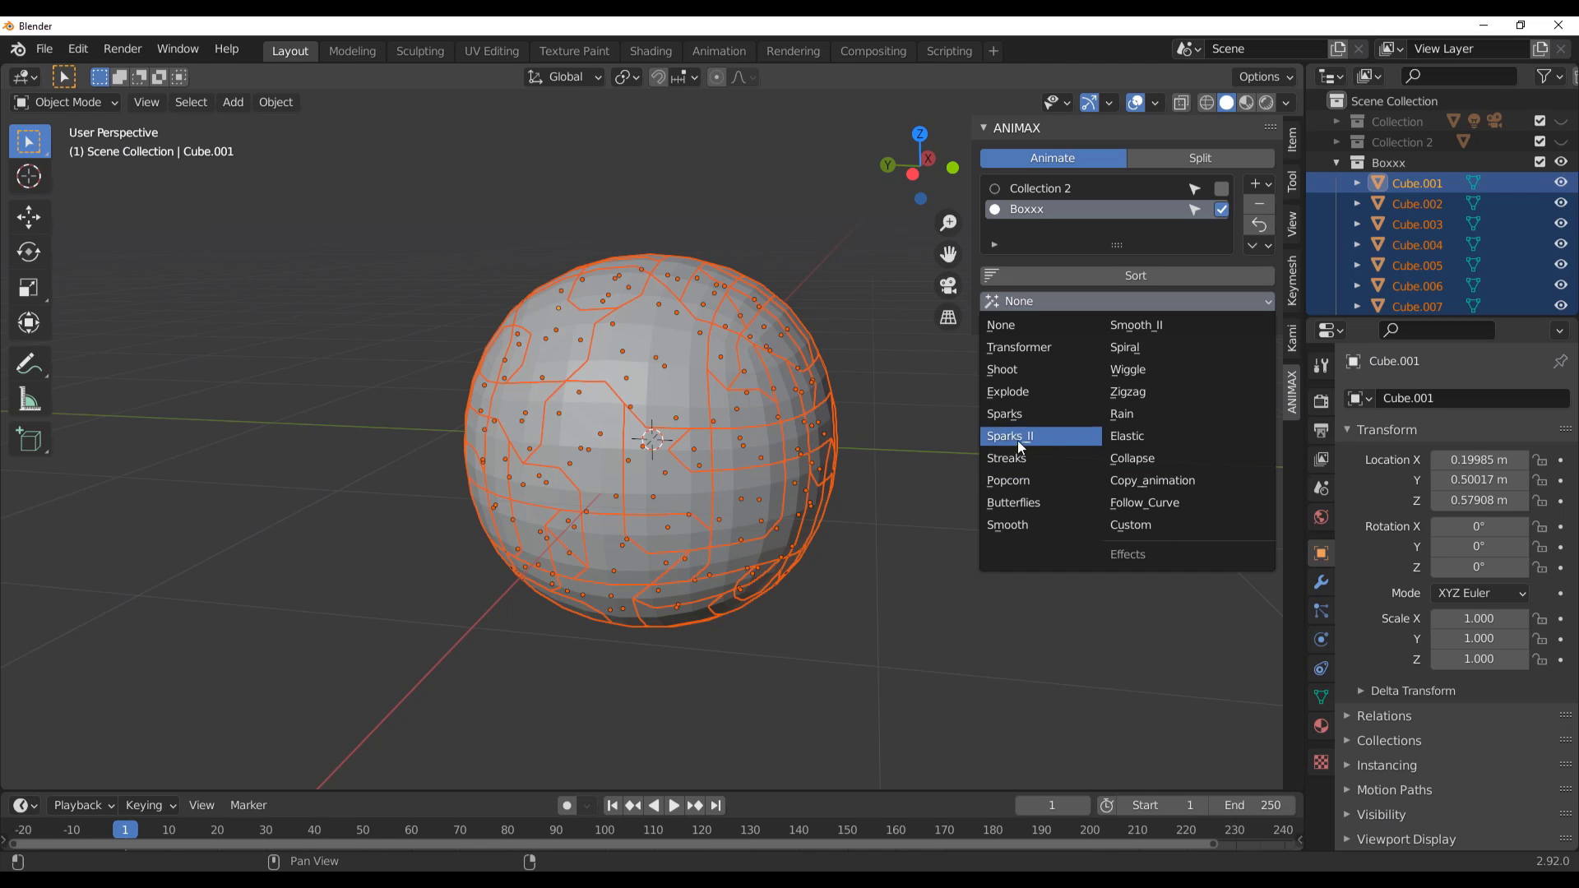
Give the Boxxx shards the Explode effect and deselect all shard objects
left_click(1019, 398)
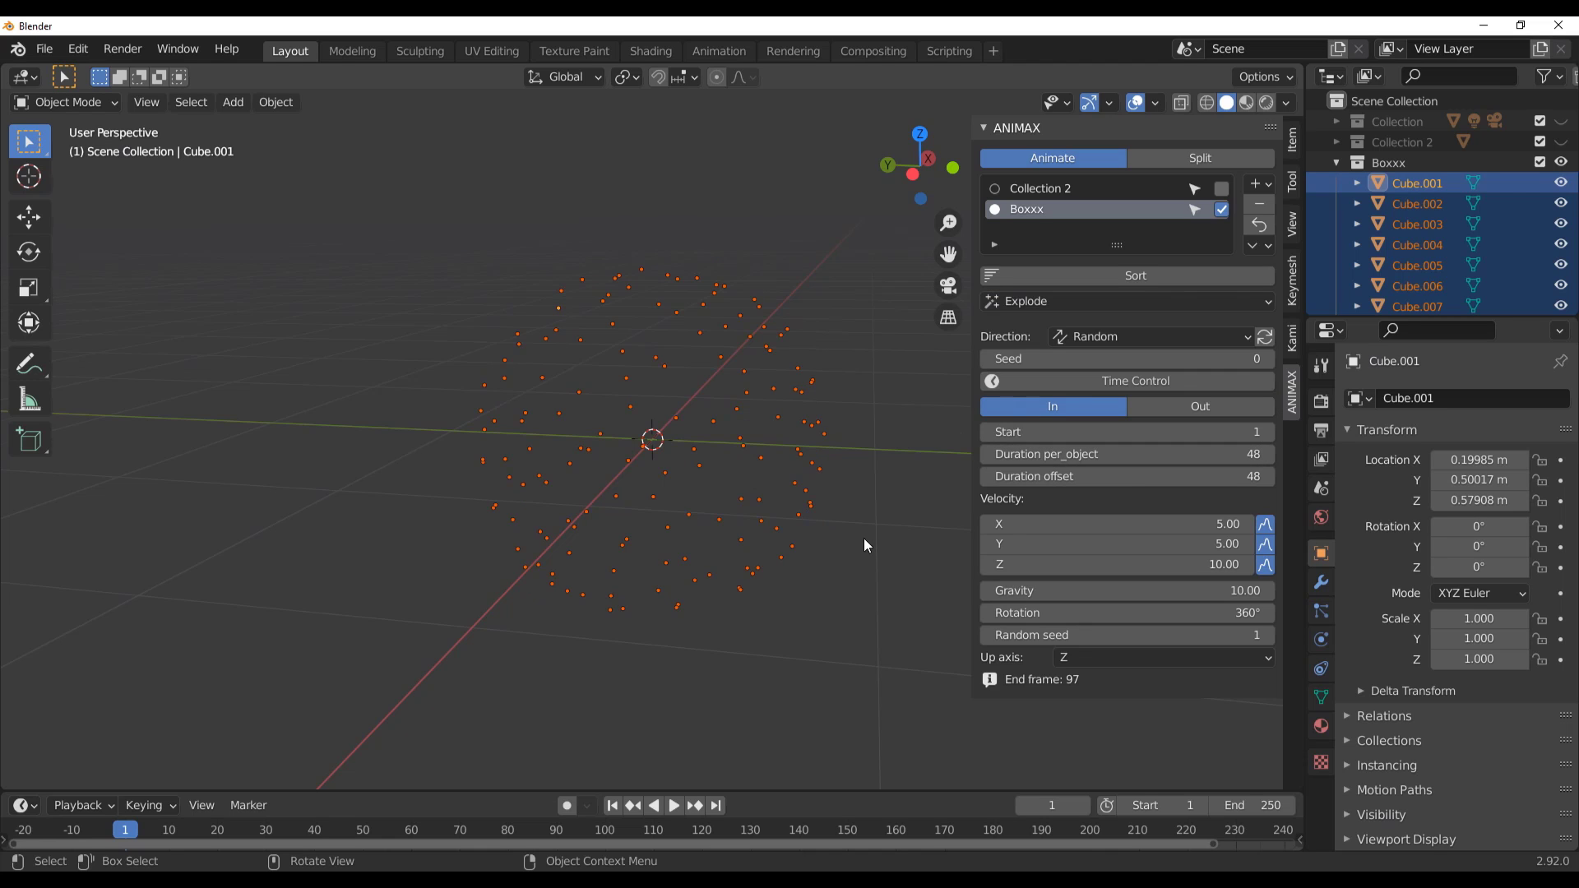
middle_click_drag(739, 524, 737, 606)
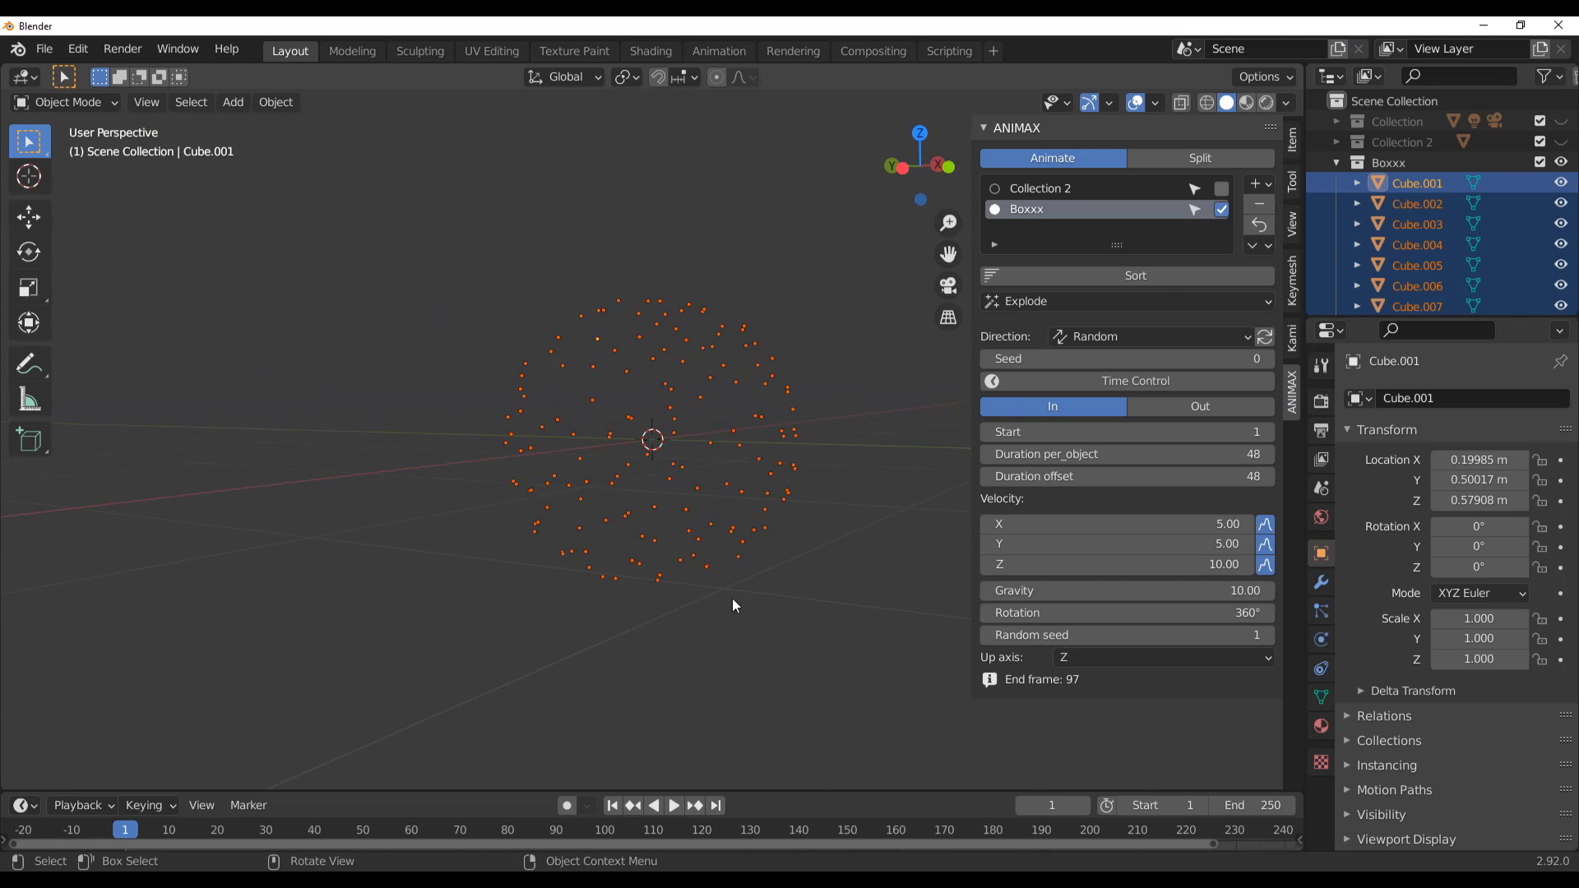
left_click(723, 649)
middle_click_drag(698, 722, 713, 771)
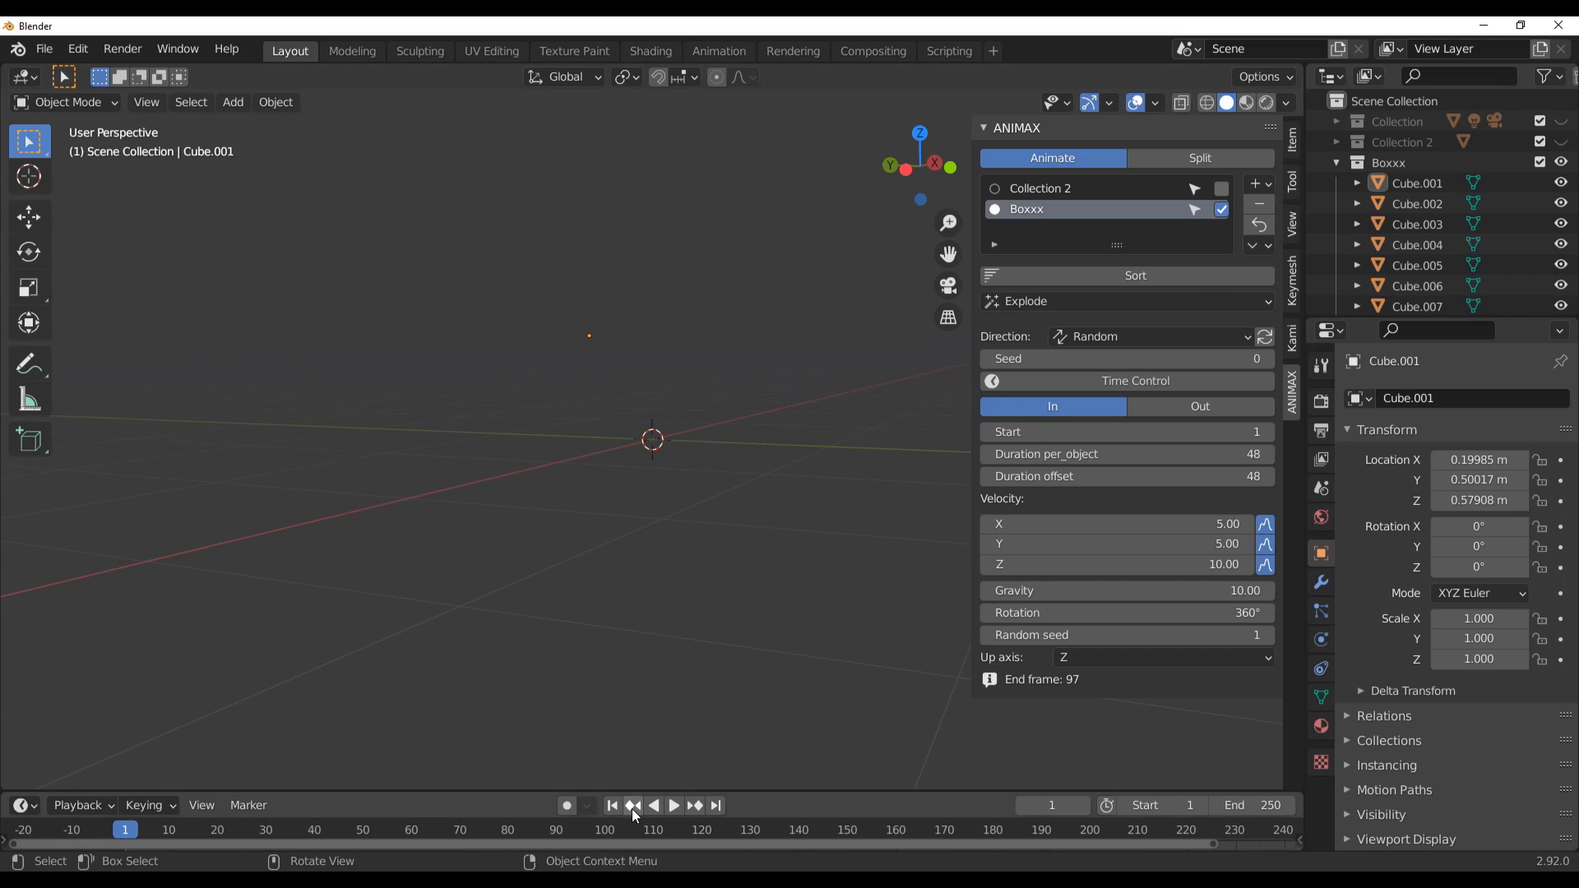
Play the Explode animation, then stop it and rewind to the first frame
left_click(674, 806)
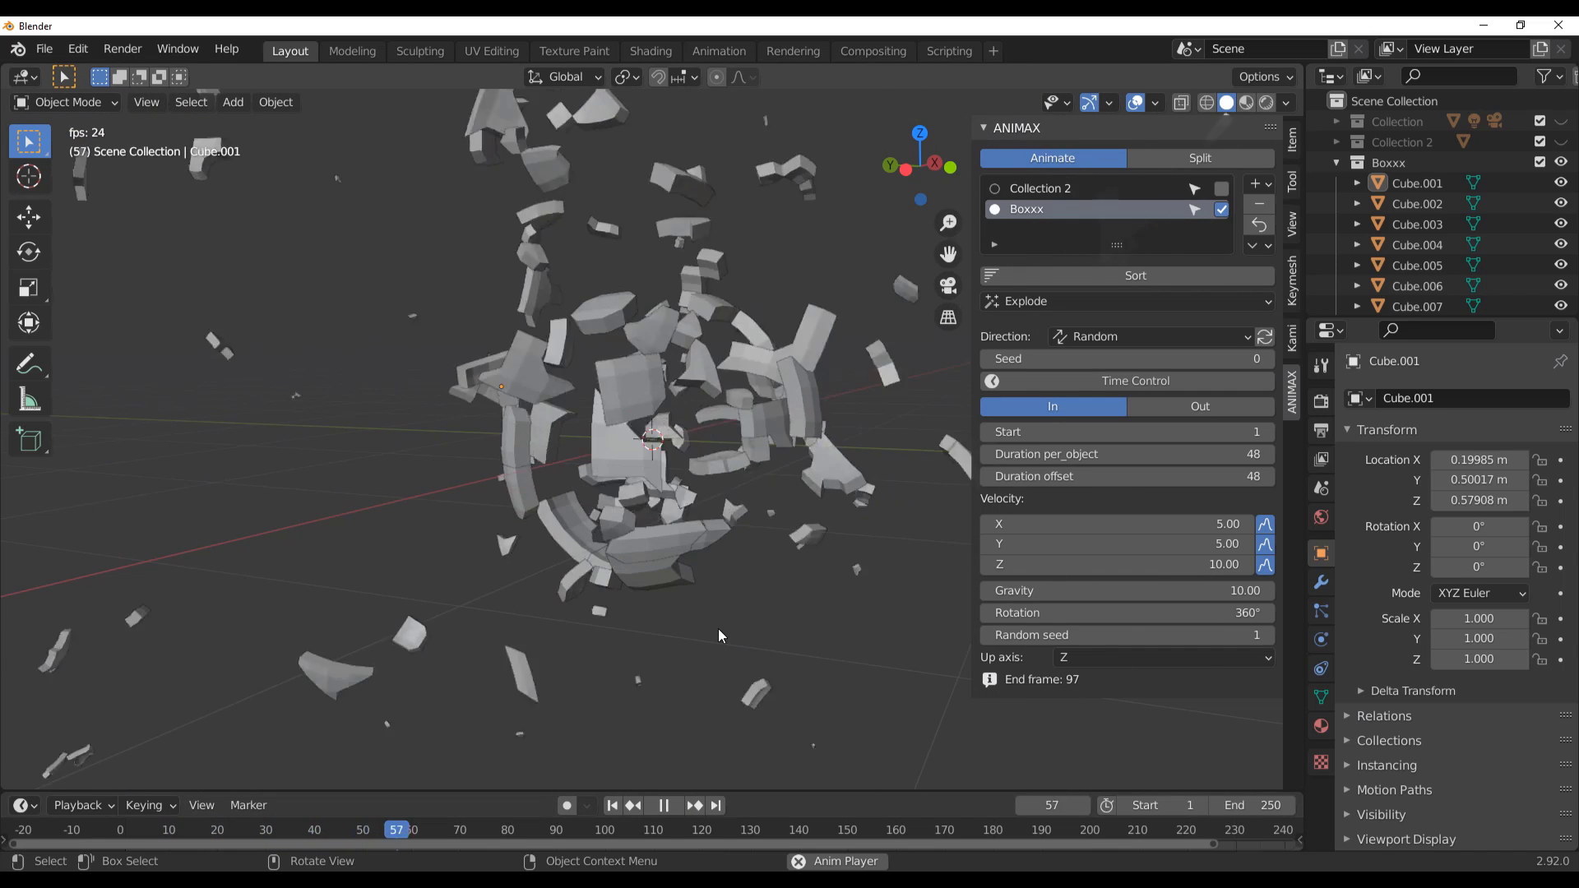
middle_click_drag(718, 628, 707, 548)
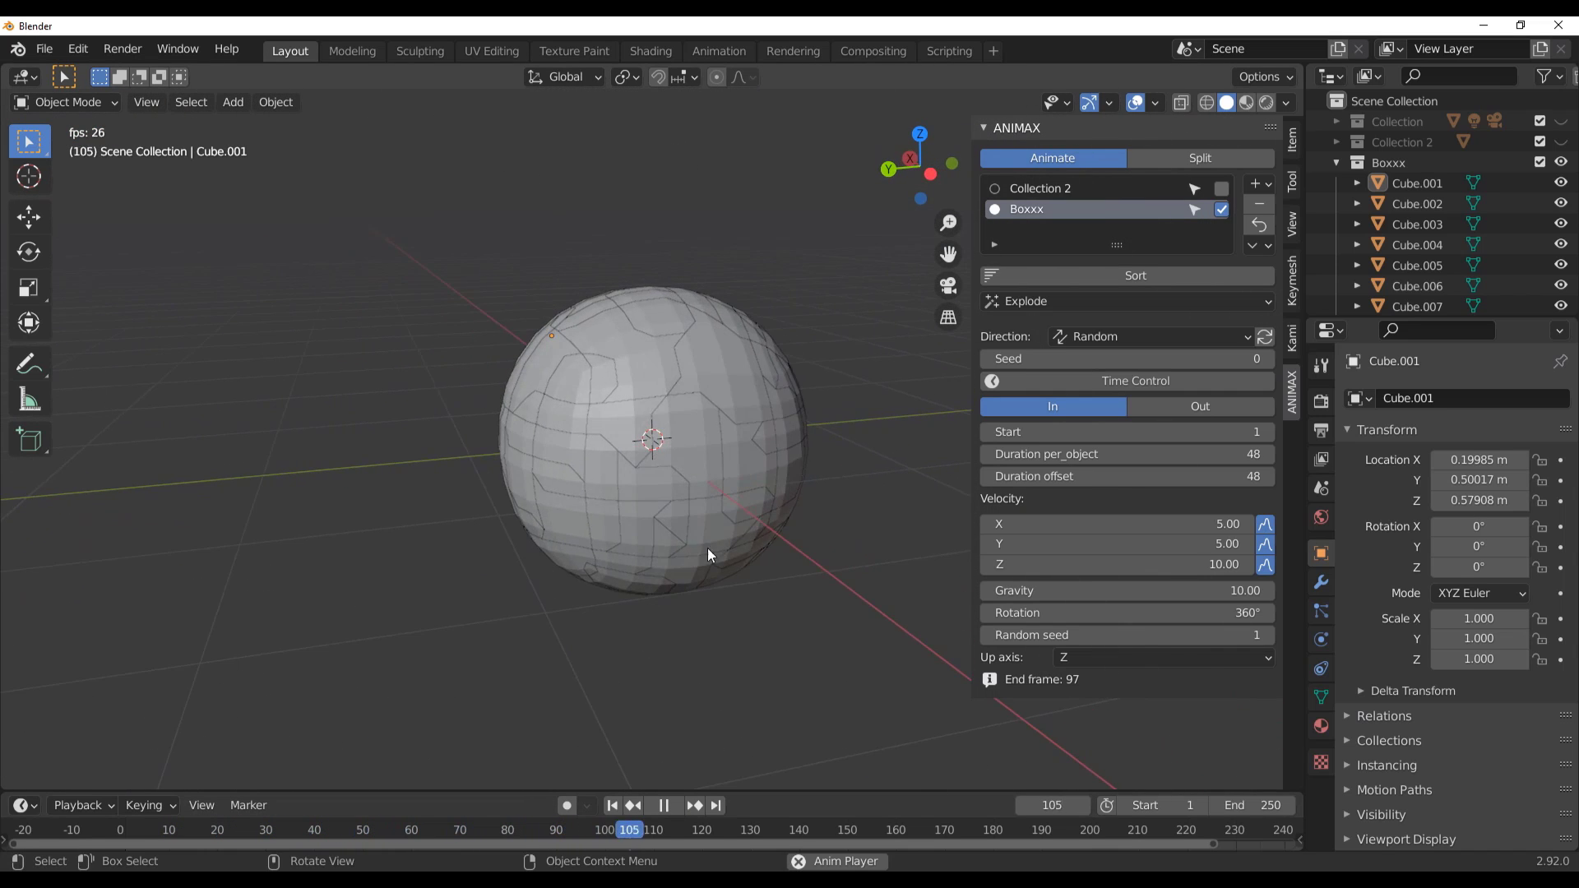
left_click(667, 807)
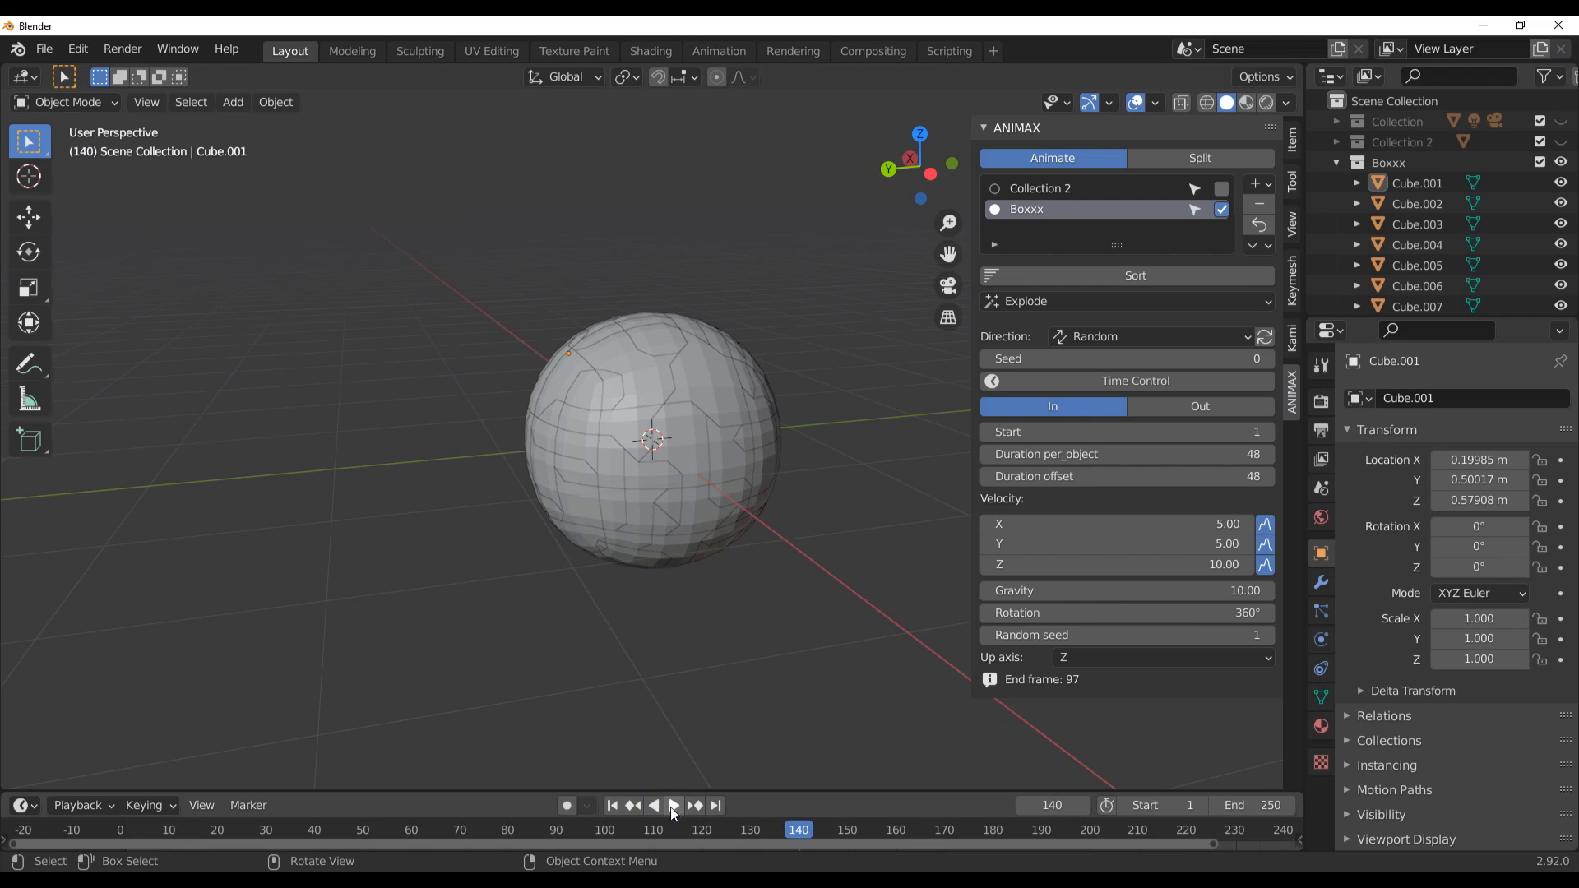
left_click(613, 805)
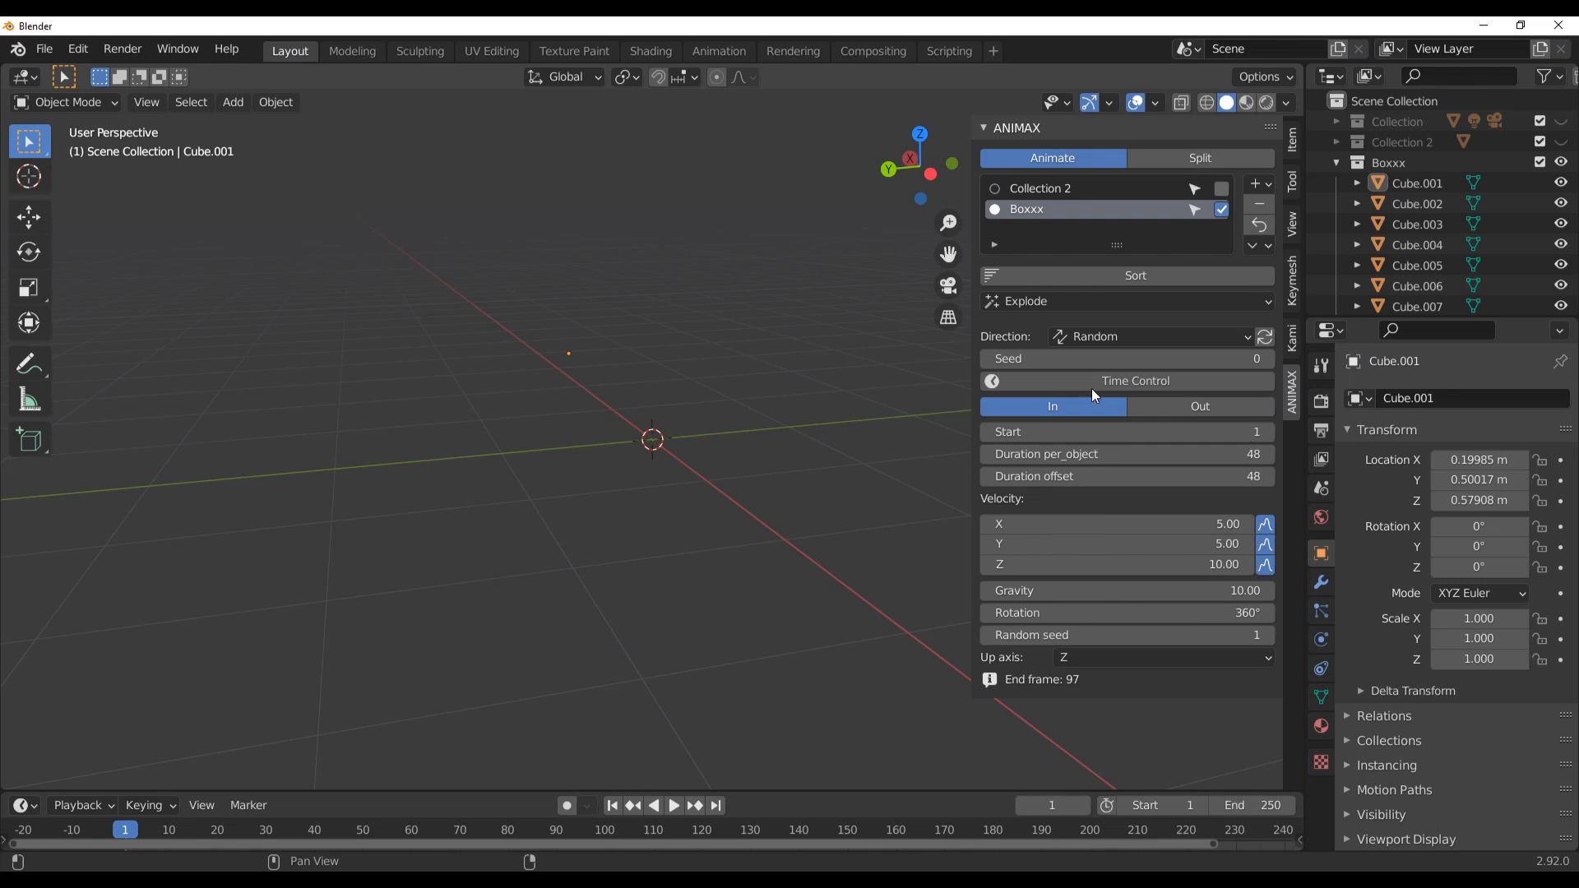
Switch the Boxxx shards to the Transformer effect and preview its playback from the start
left_click(1084, 302)
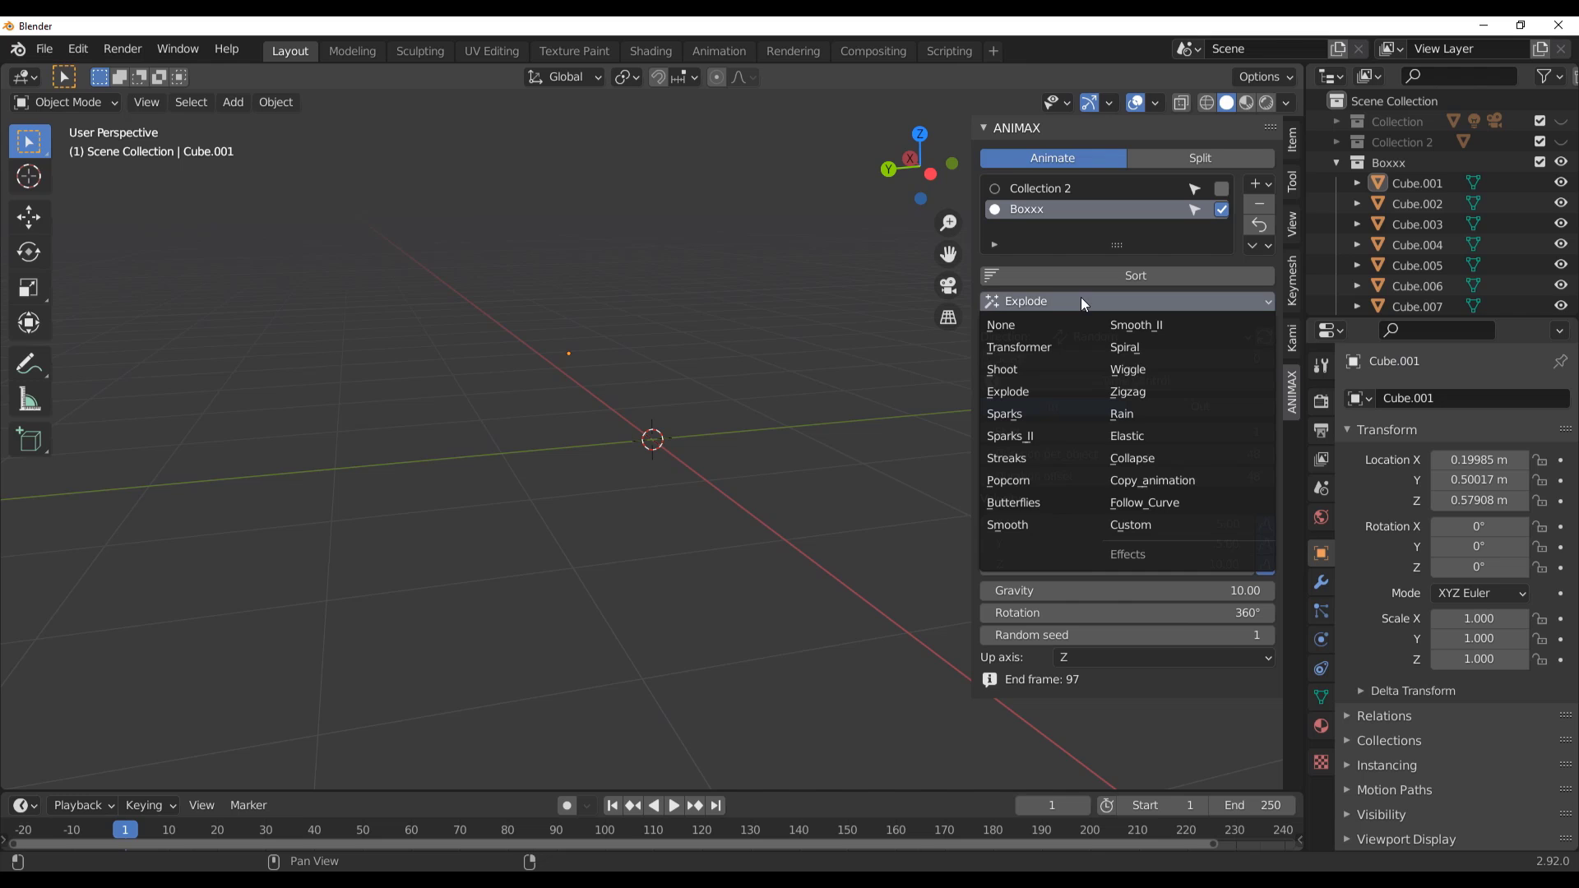
left_click(1037, 347)
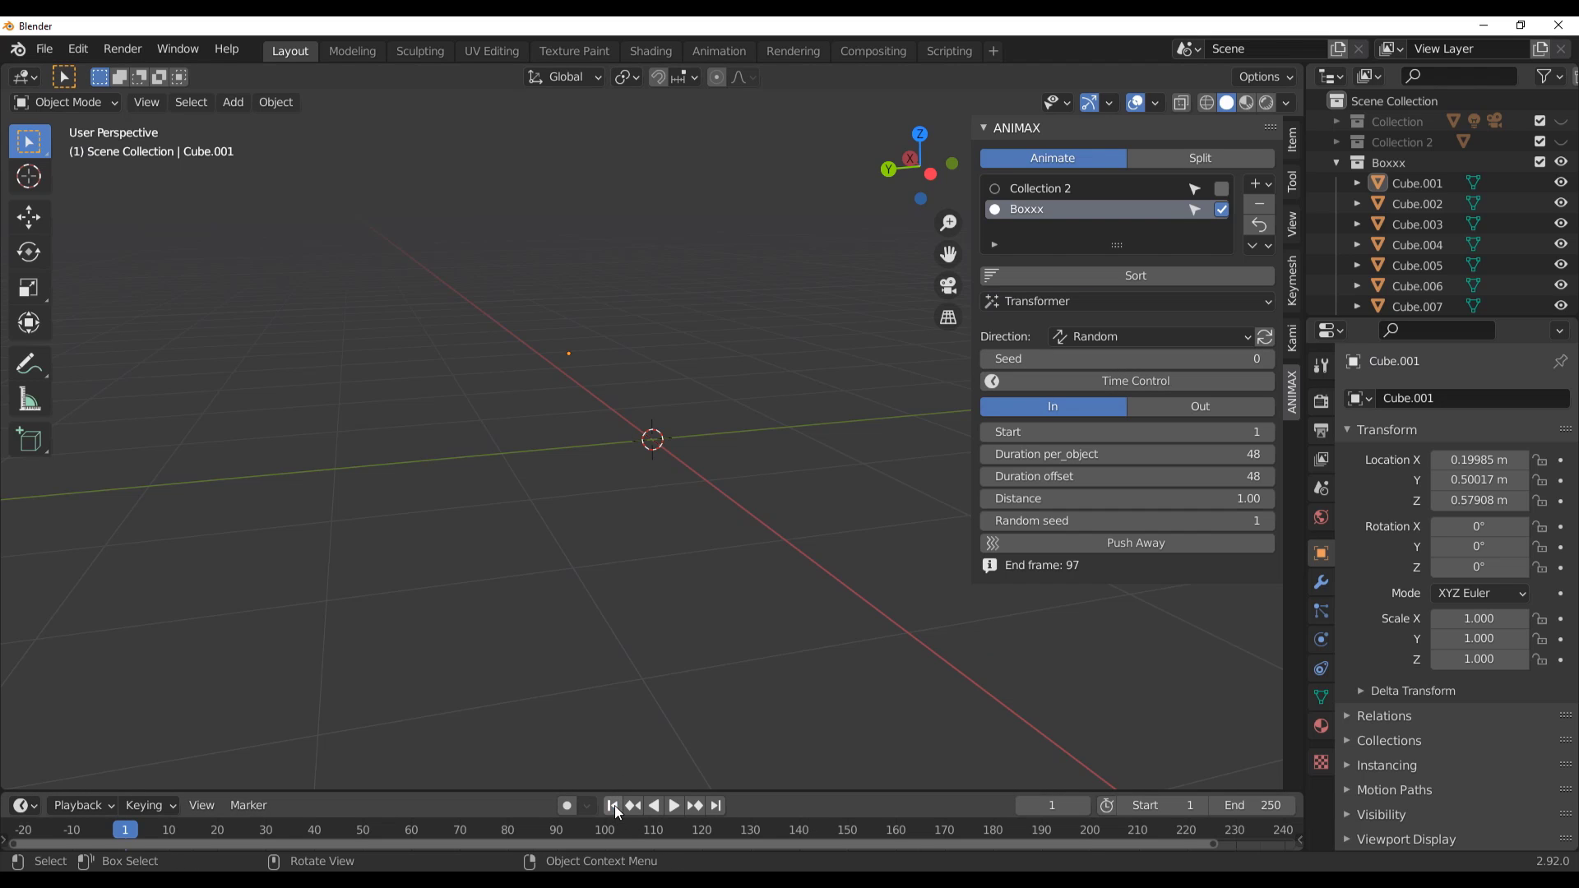
left_click(676, 806)
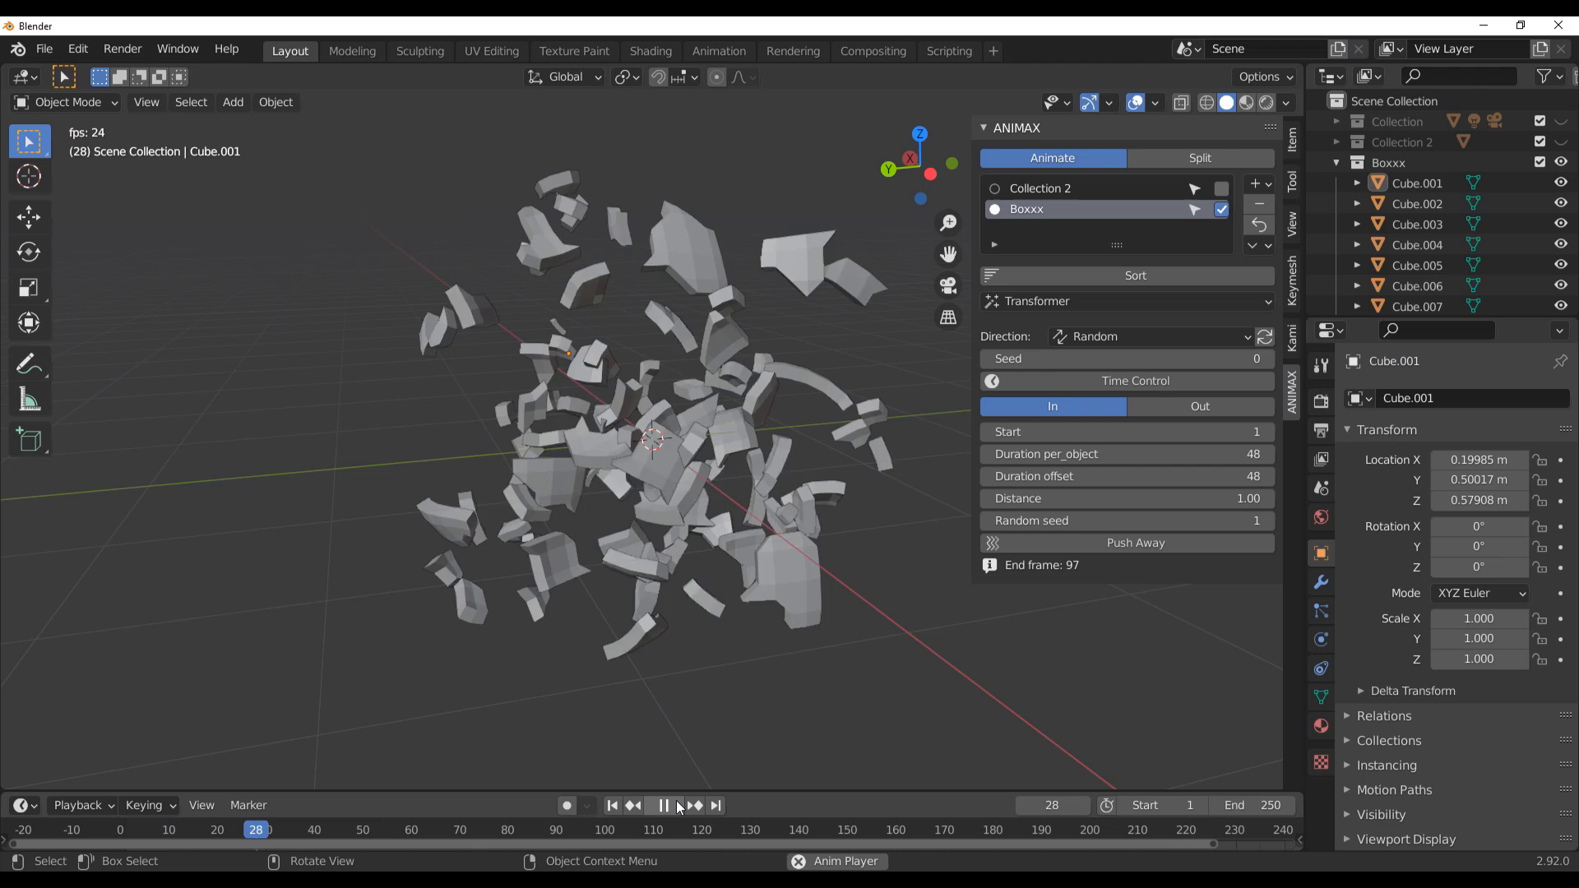
middle_click_drag(782, 456, 673, 449)
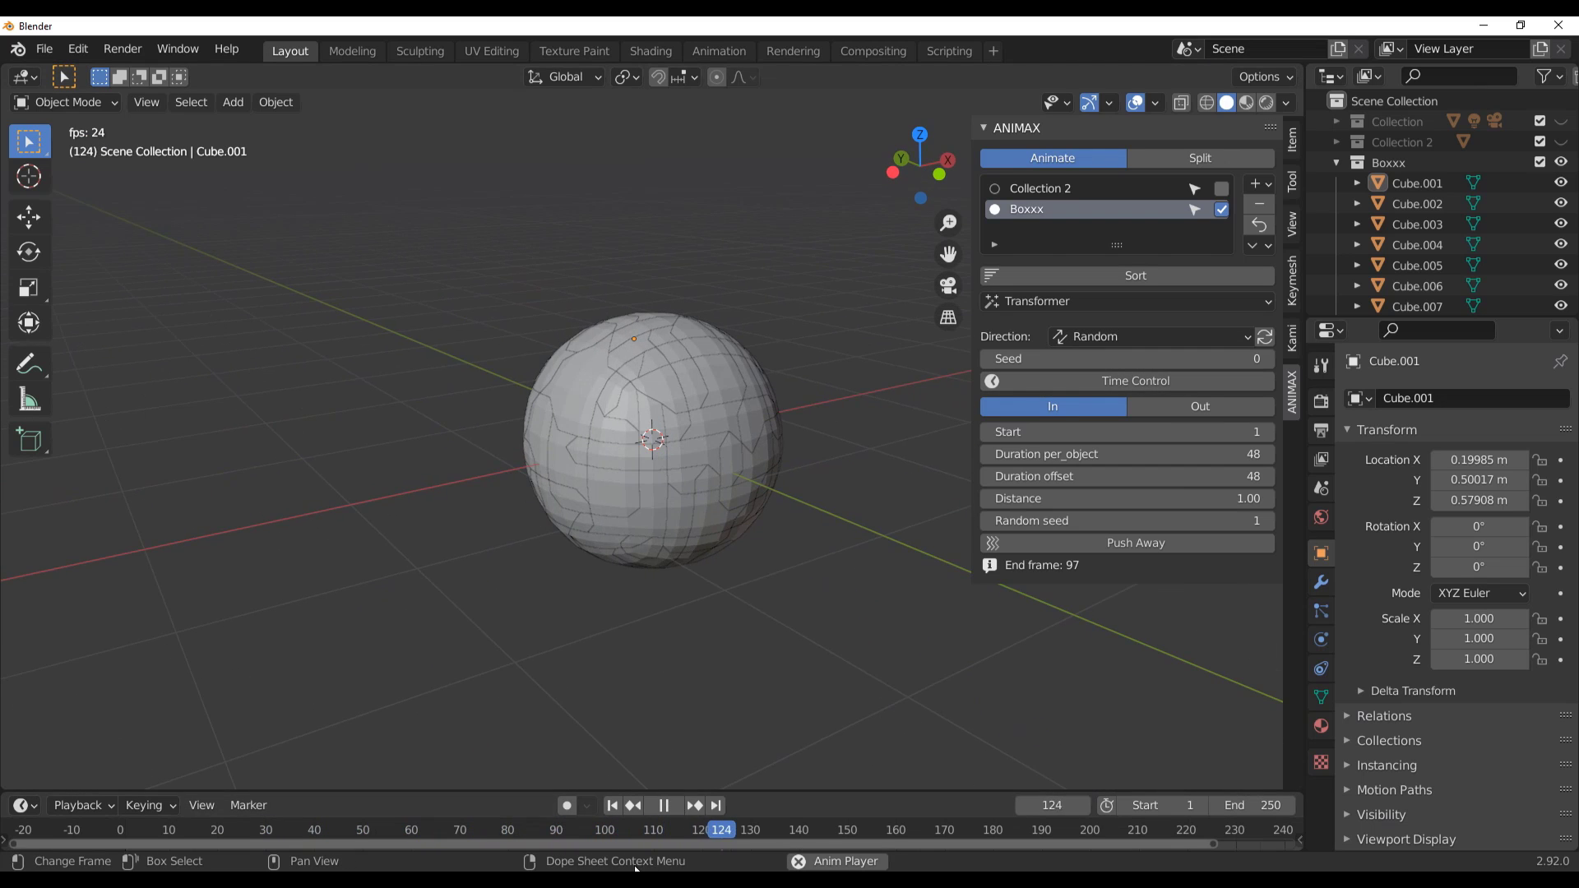
left_click(665, 811)
left_click(618, 809)
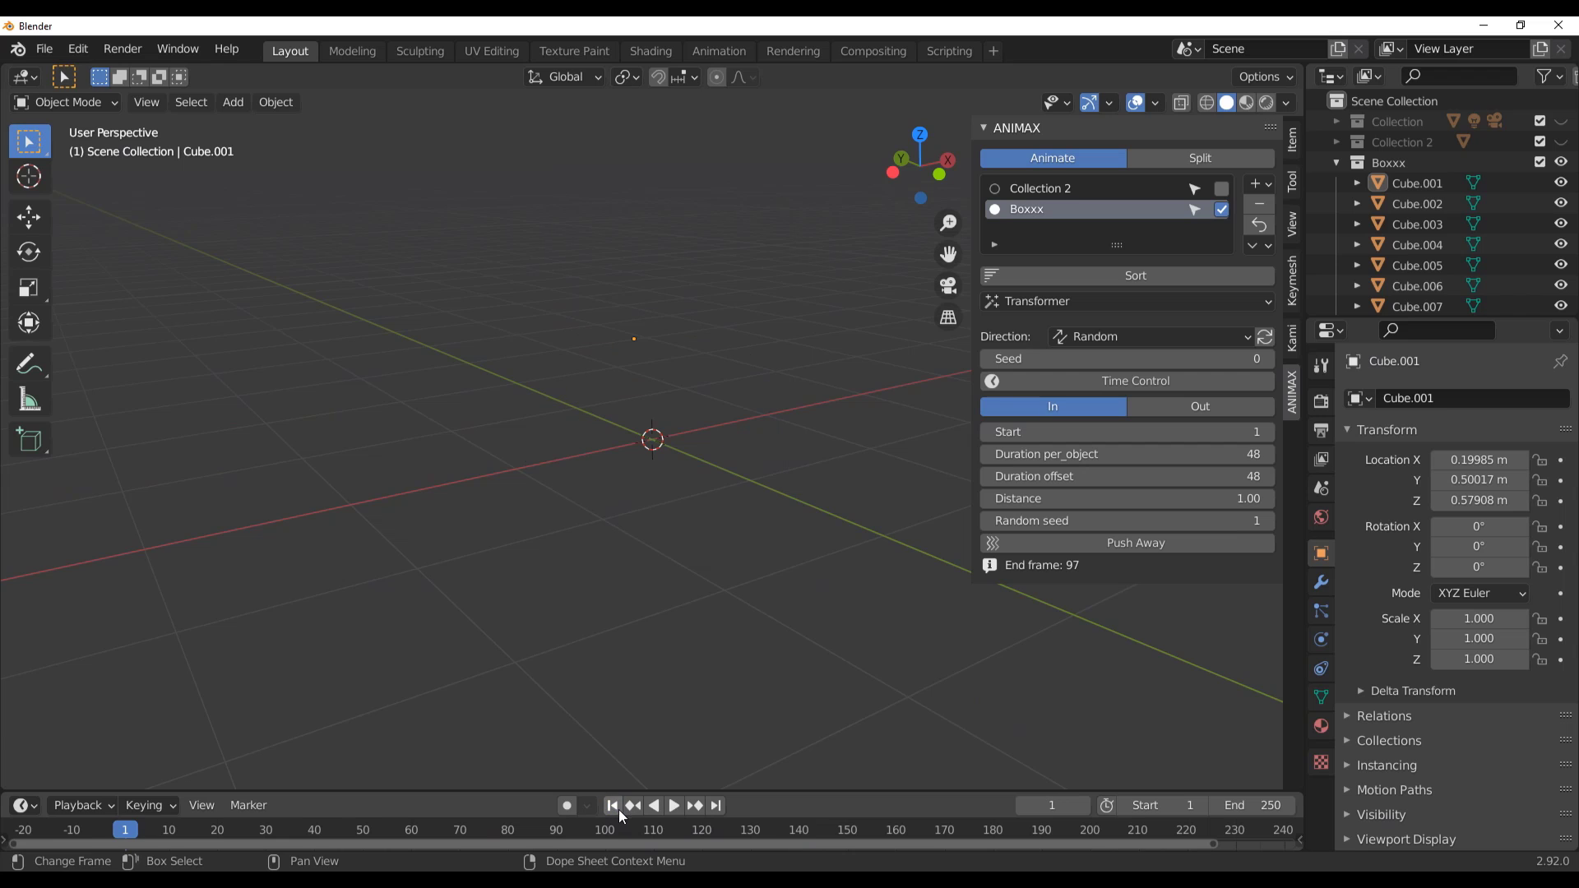
left_click(676, 806)
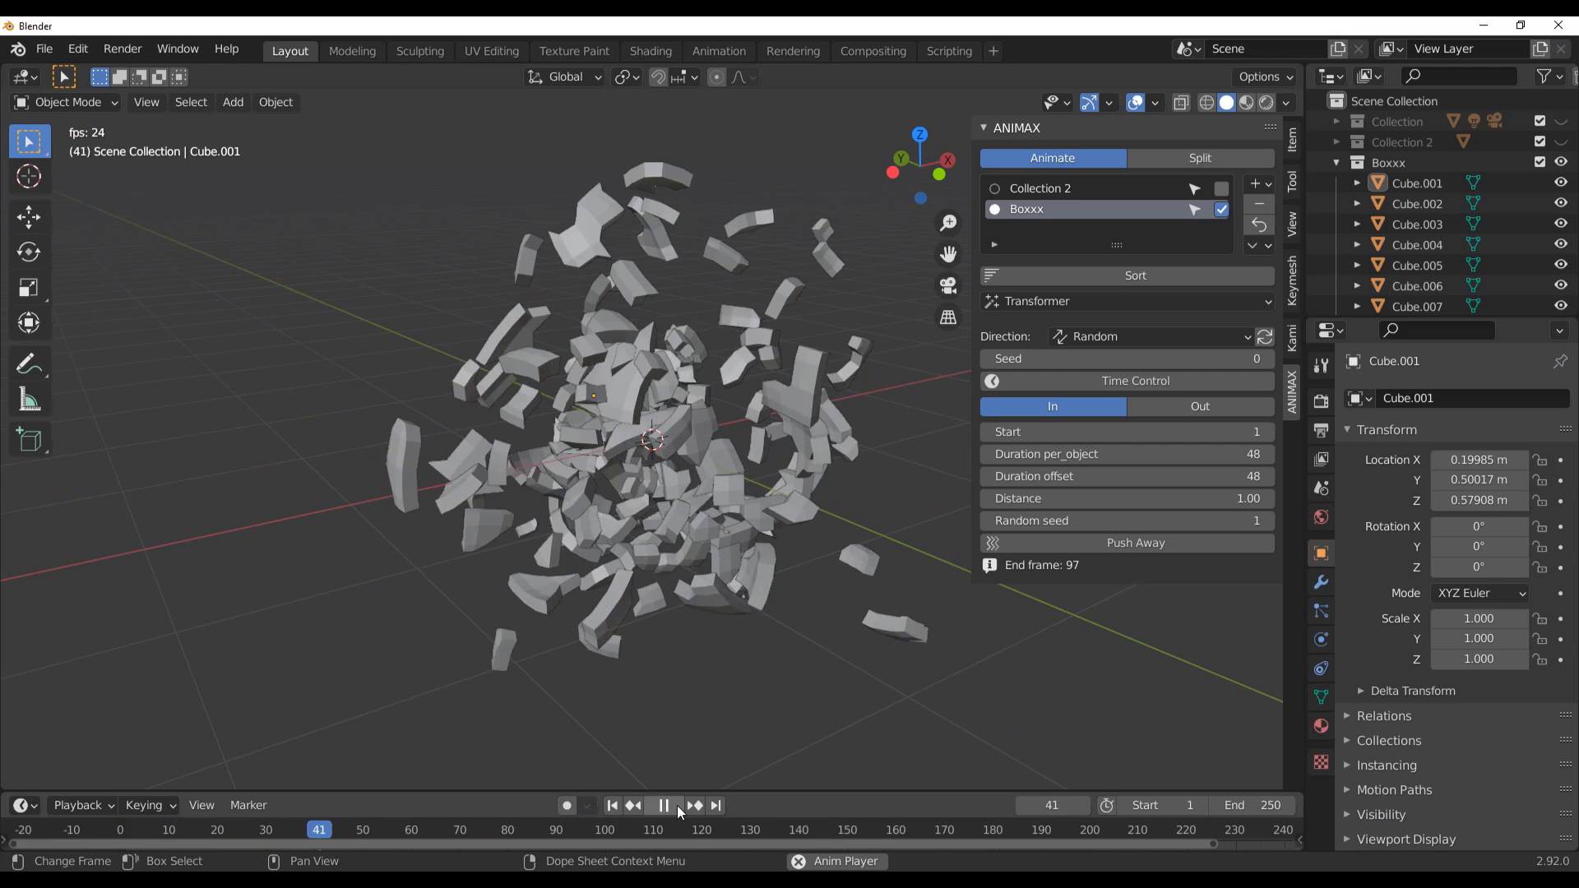
left_click(678, 806)
Set the Transformer Duration offset to 468 so the shards stagger until frame 517
left_click_drag(1042, 481, 1554, 481)
left_click_drag(1192, 476, 1163, 476)
left_click(1066, 303)
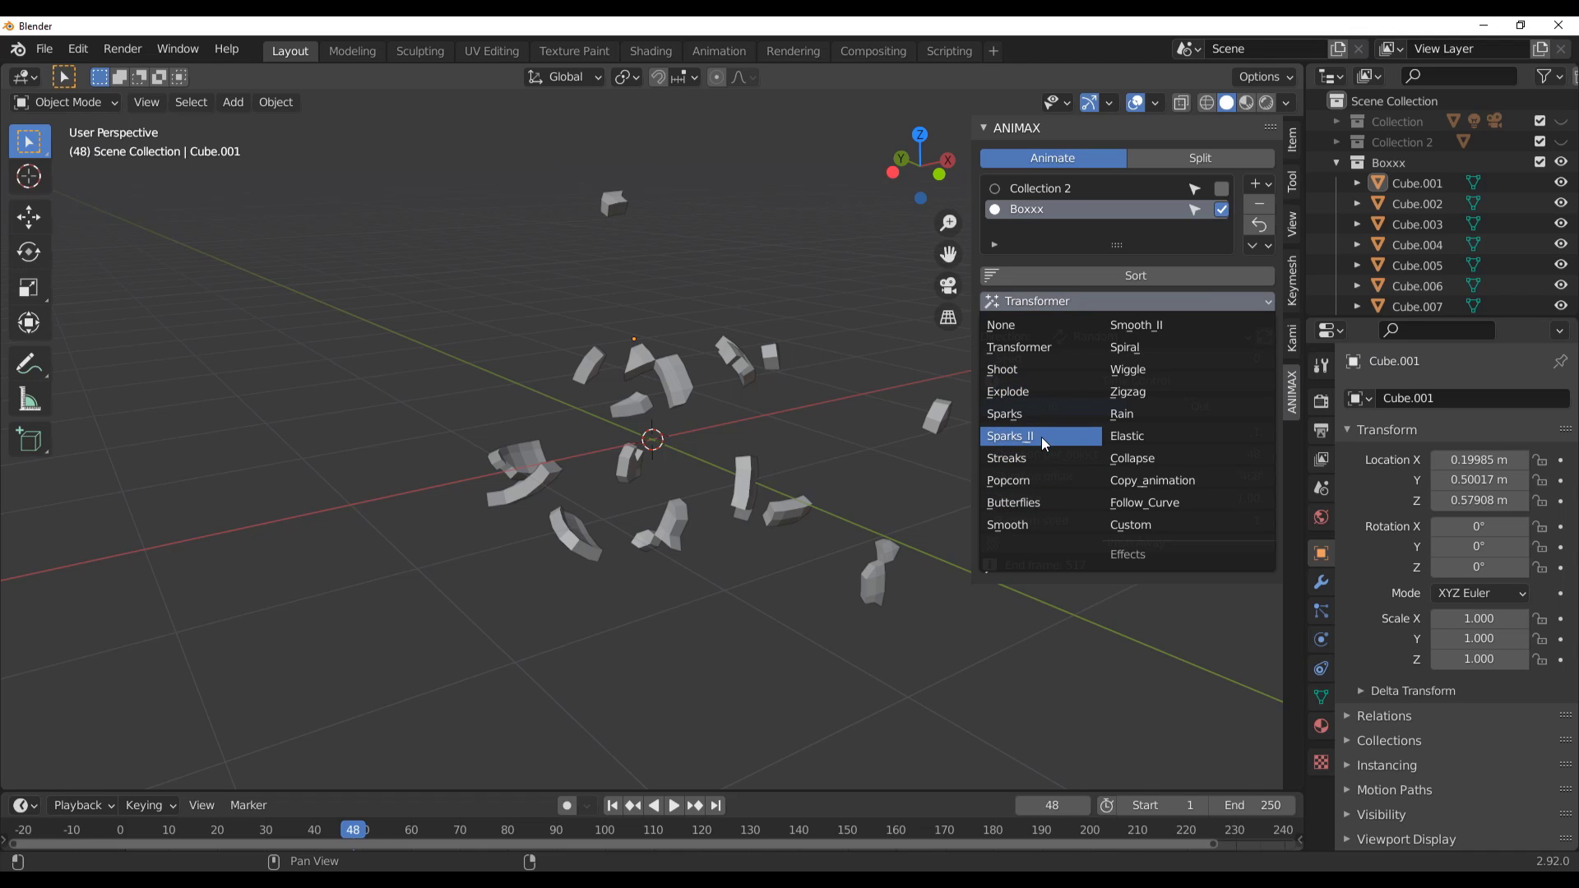
Apply the Popcorn effect to the shards and preview it from the first frame
left_click(1040, 483)
left_click(612, 806)
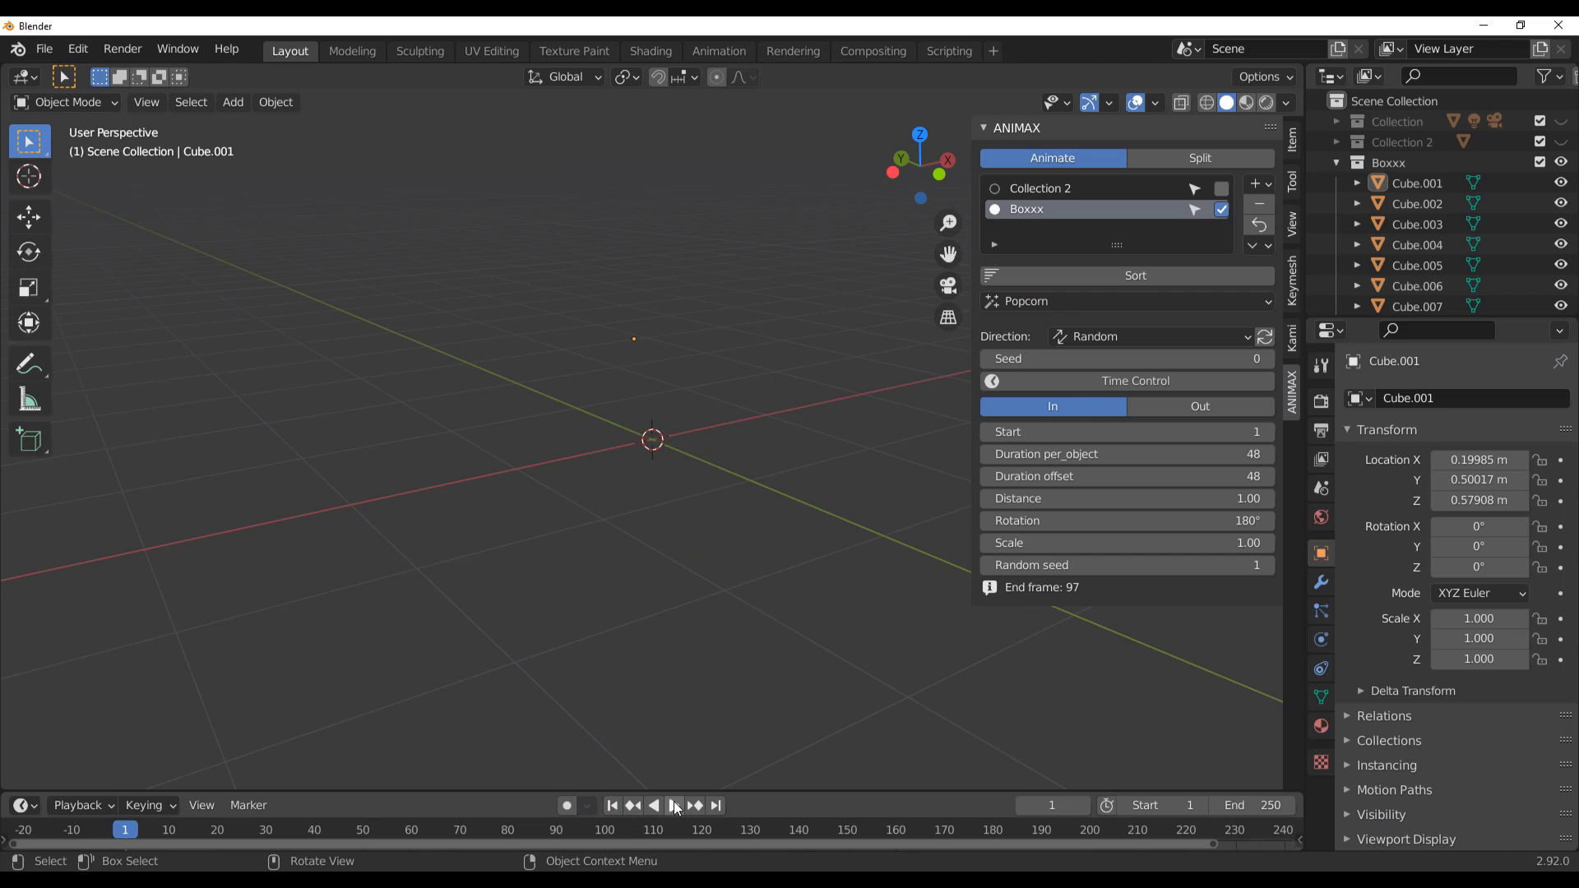
left_click(676, 806)
middle_click_drag(457, 608, 592, 618)
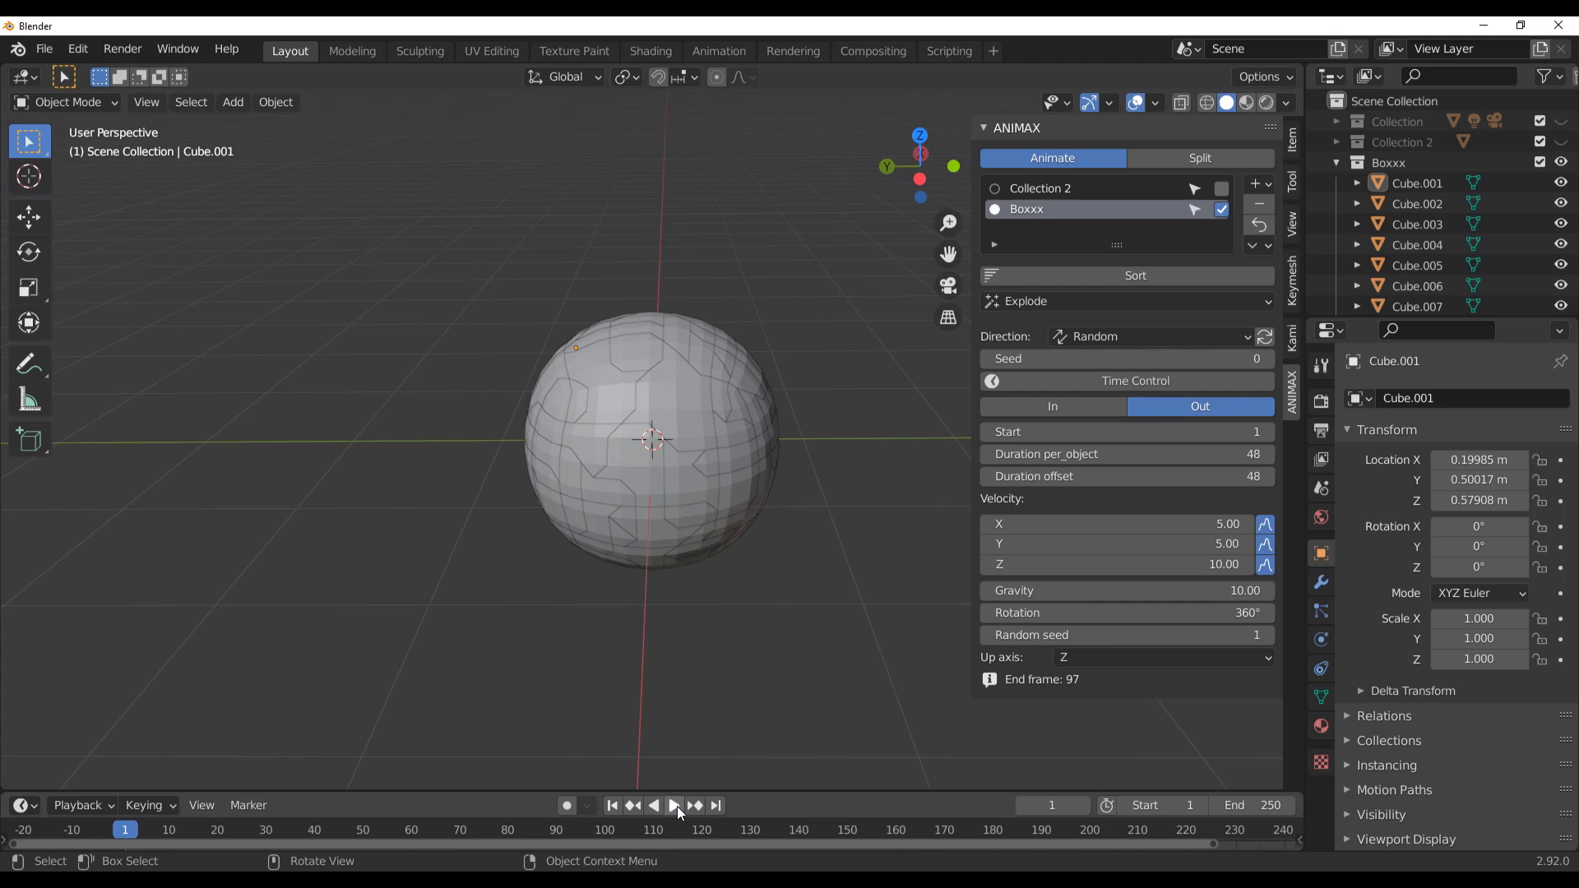
left_click(676, 806)
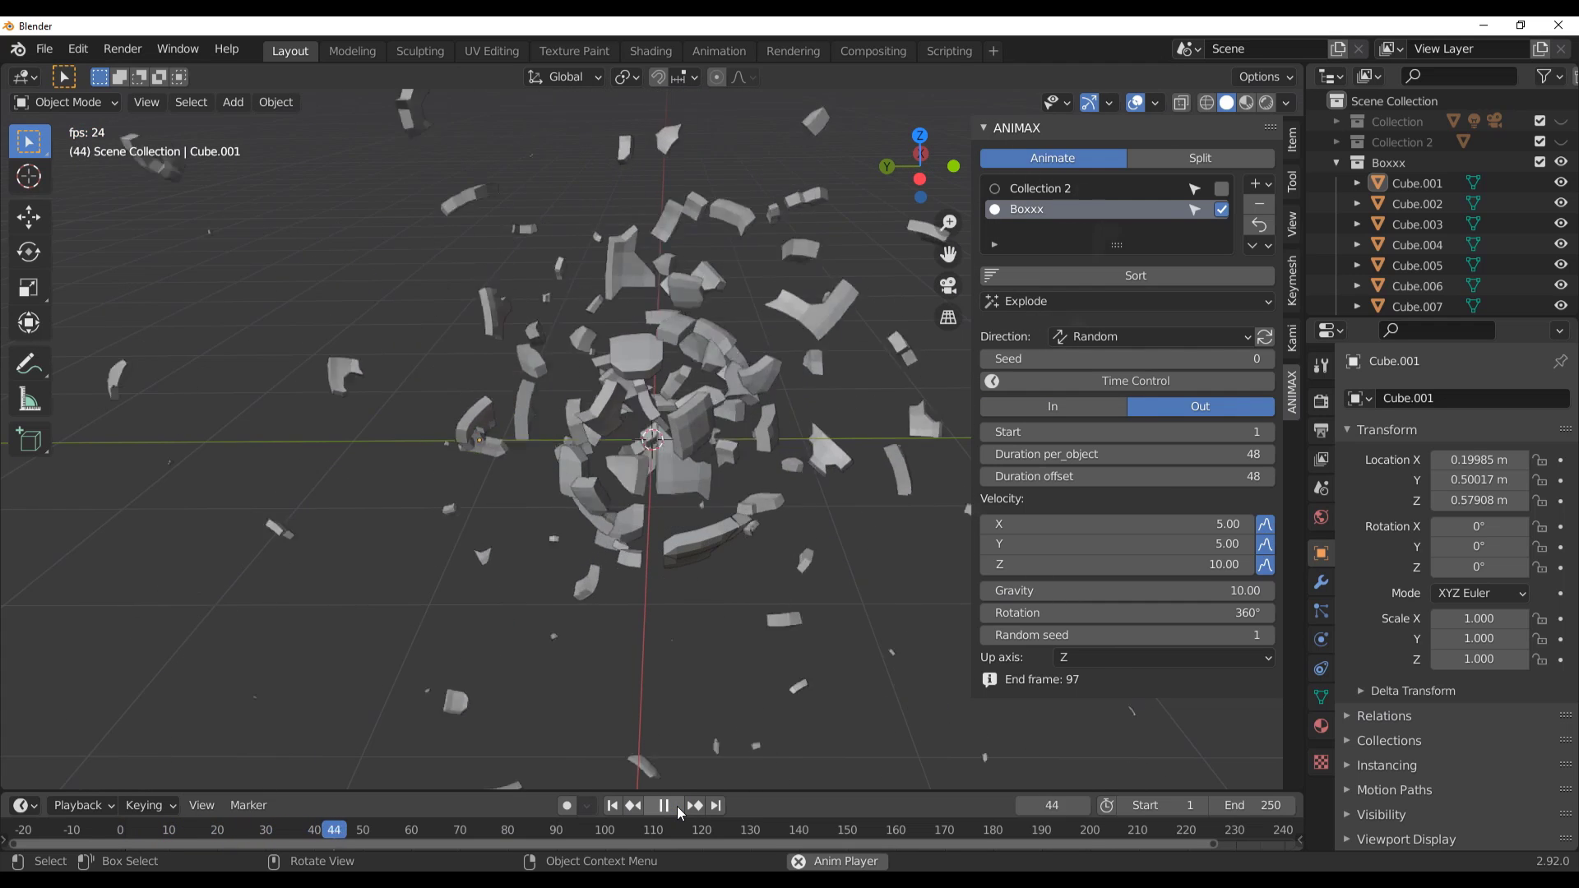
left_click(678, 806)
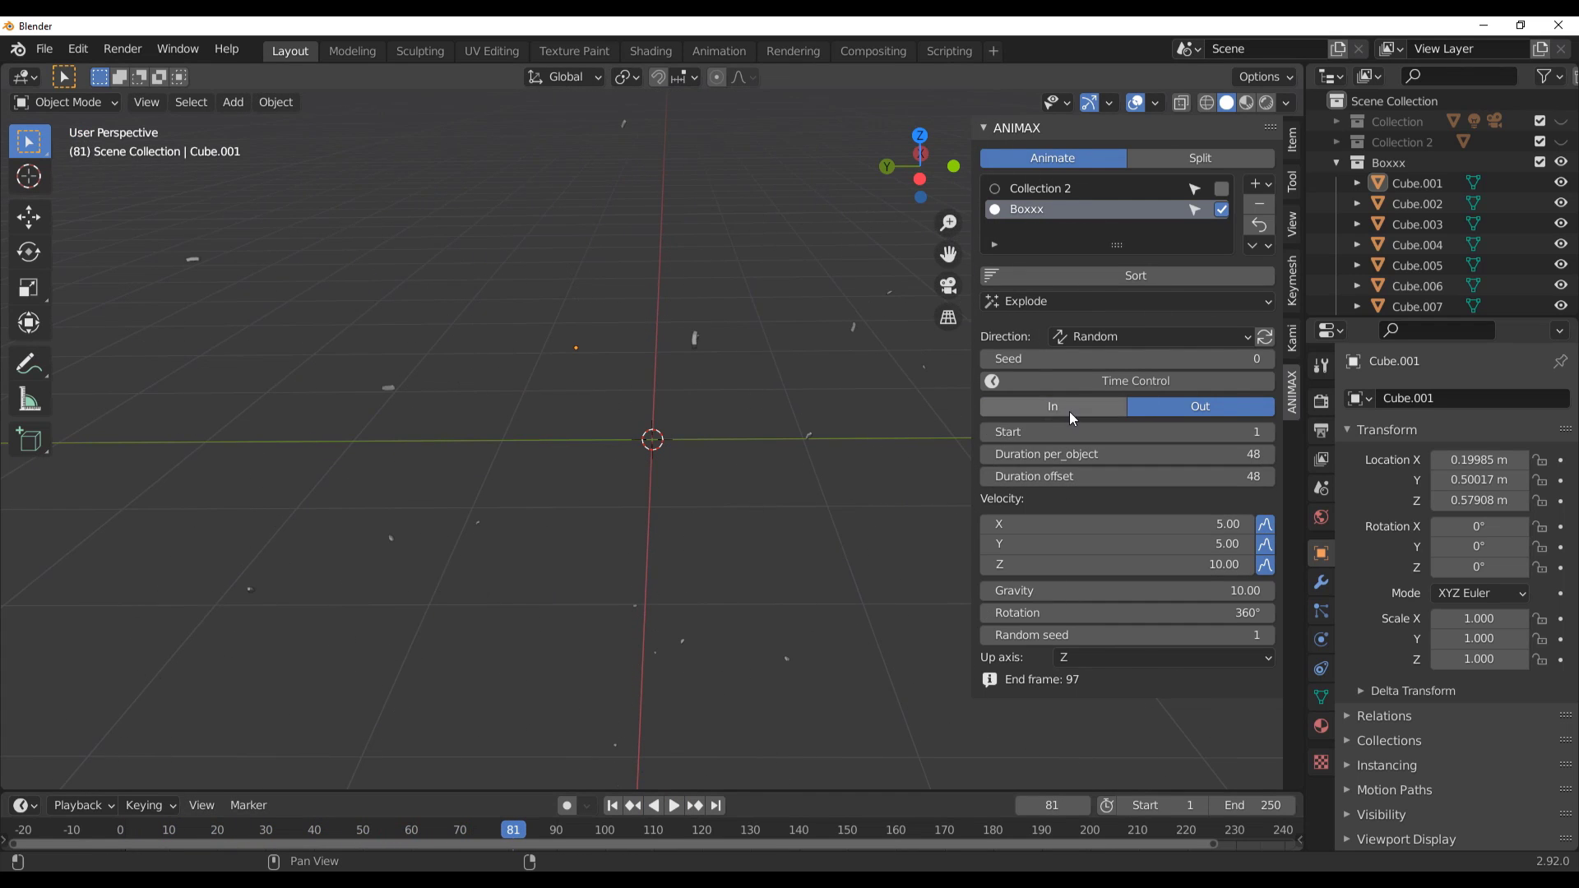
Switch Explode to In mode and play from frame one until the sphere reassembles
left_click(1055, 407)
left_click(612, 806)
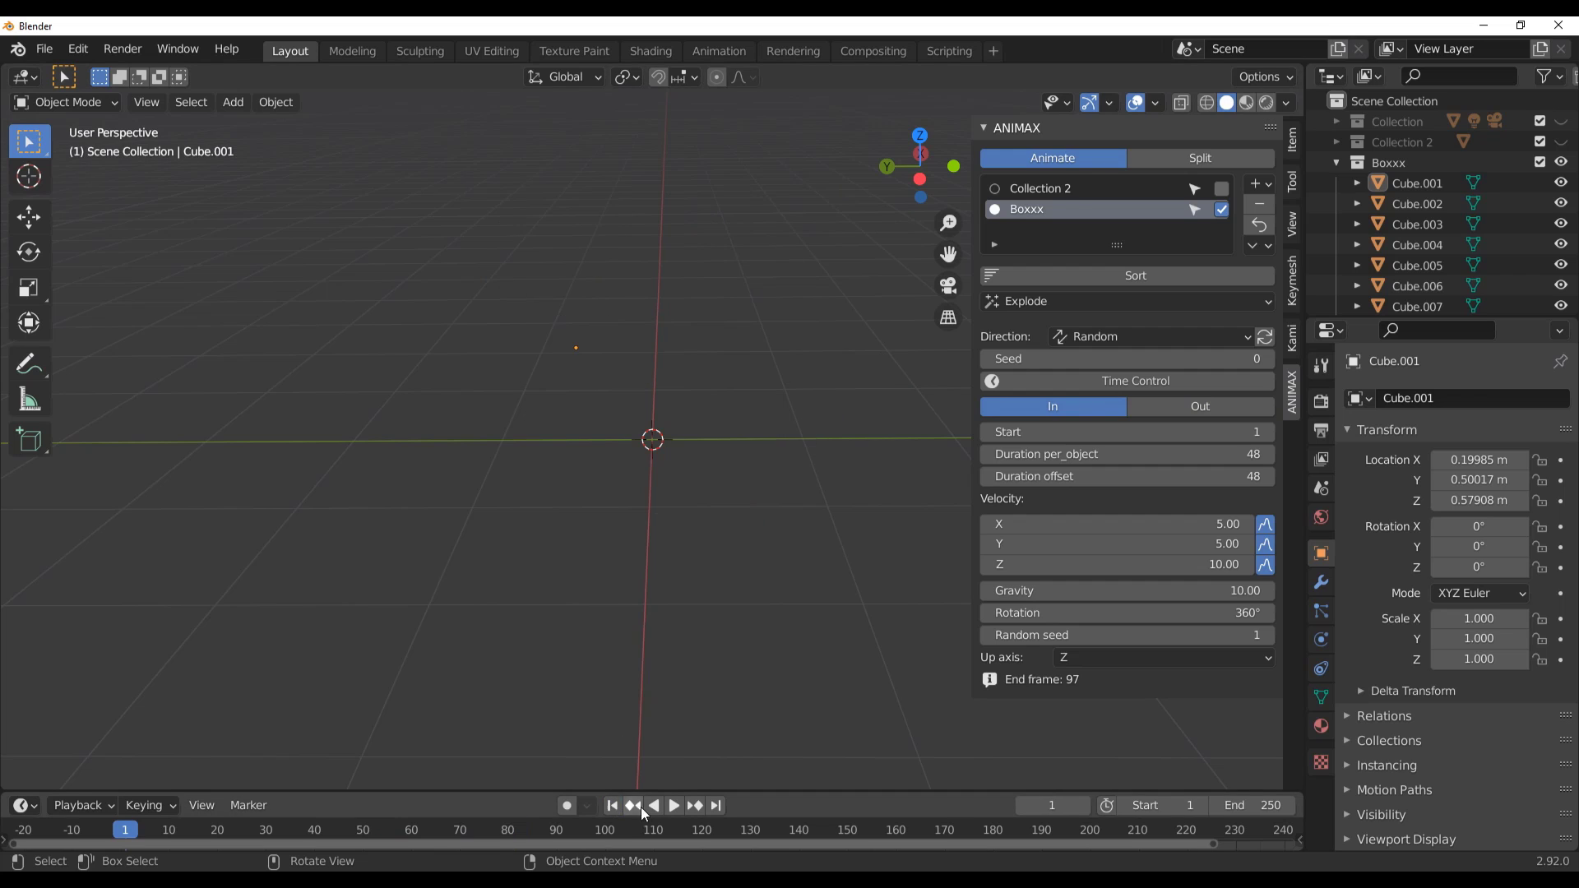
left_click(675, 805)
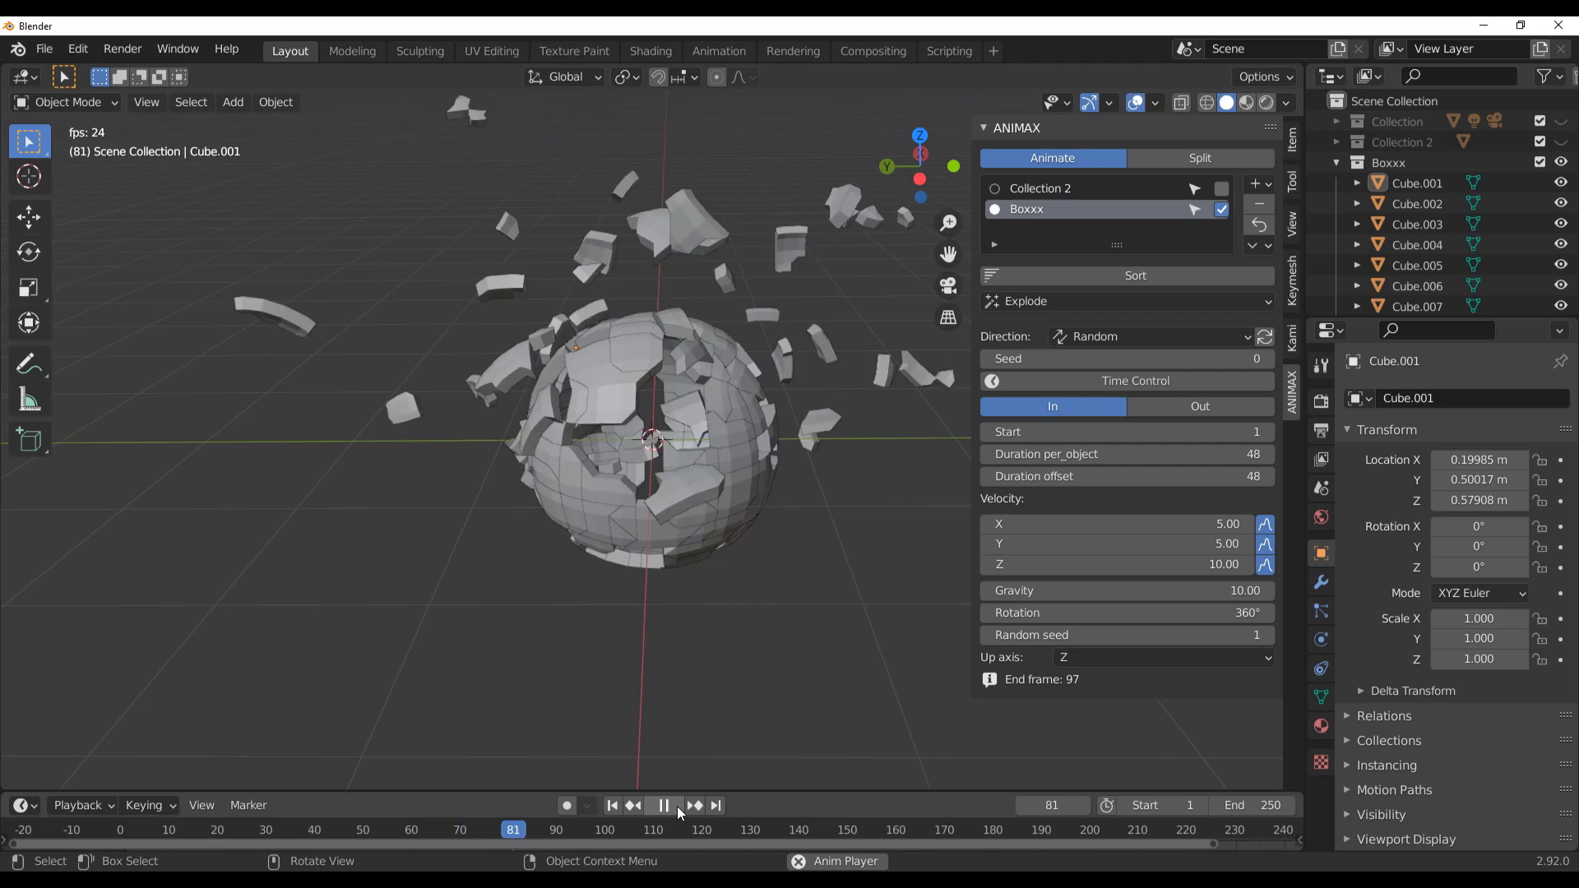
left_click(678, 806)
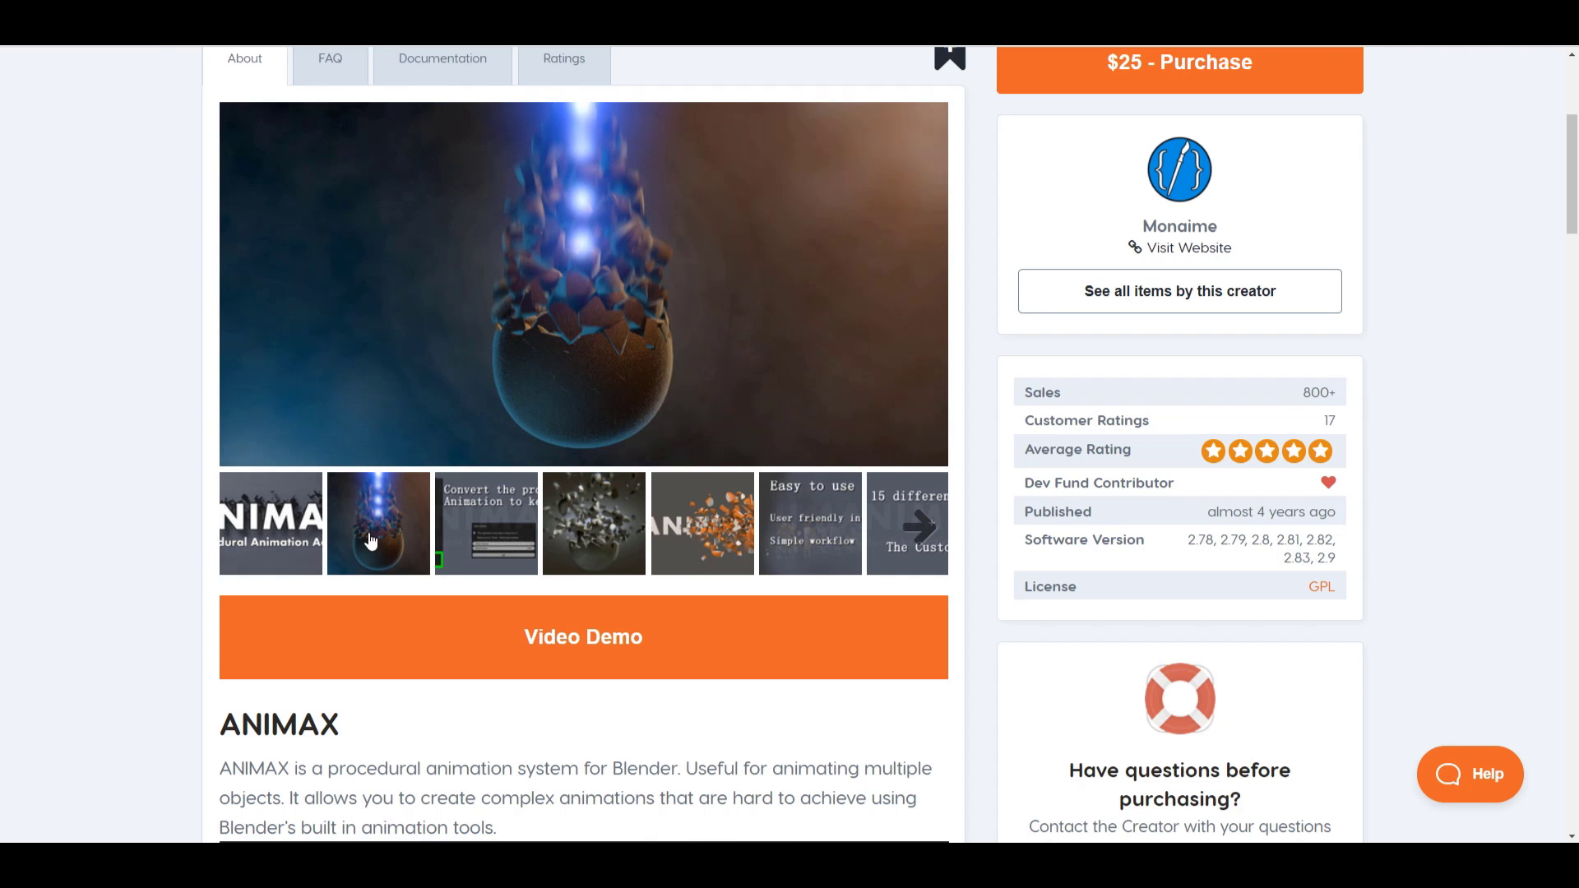
Show the orange ANIMAX shatter preview image in the product page gallery
left_click(593, 531)
left_click(707, 538)
scroll(712, 686, "up", 1)
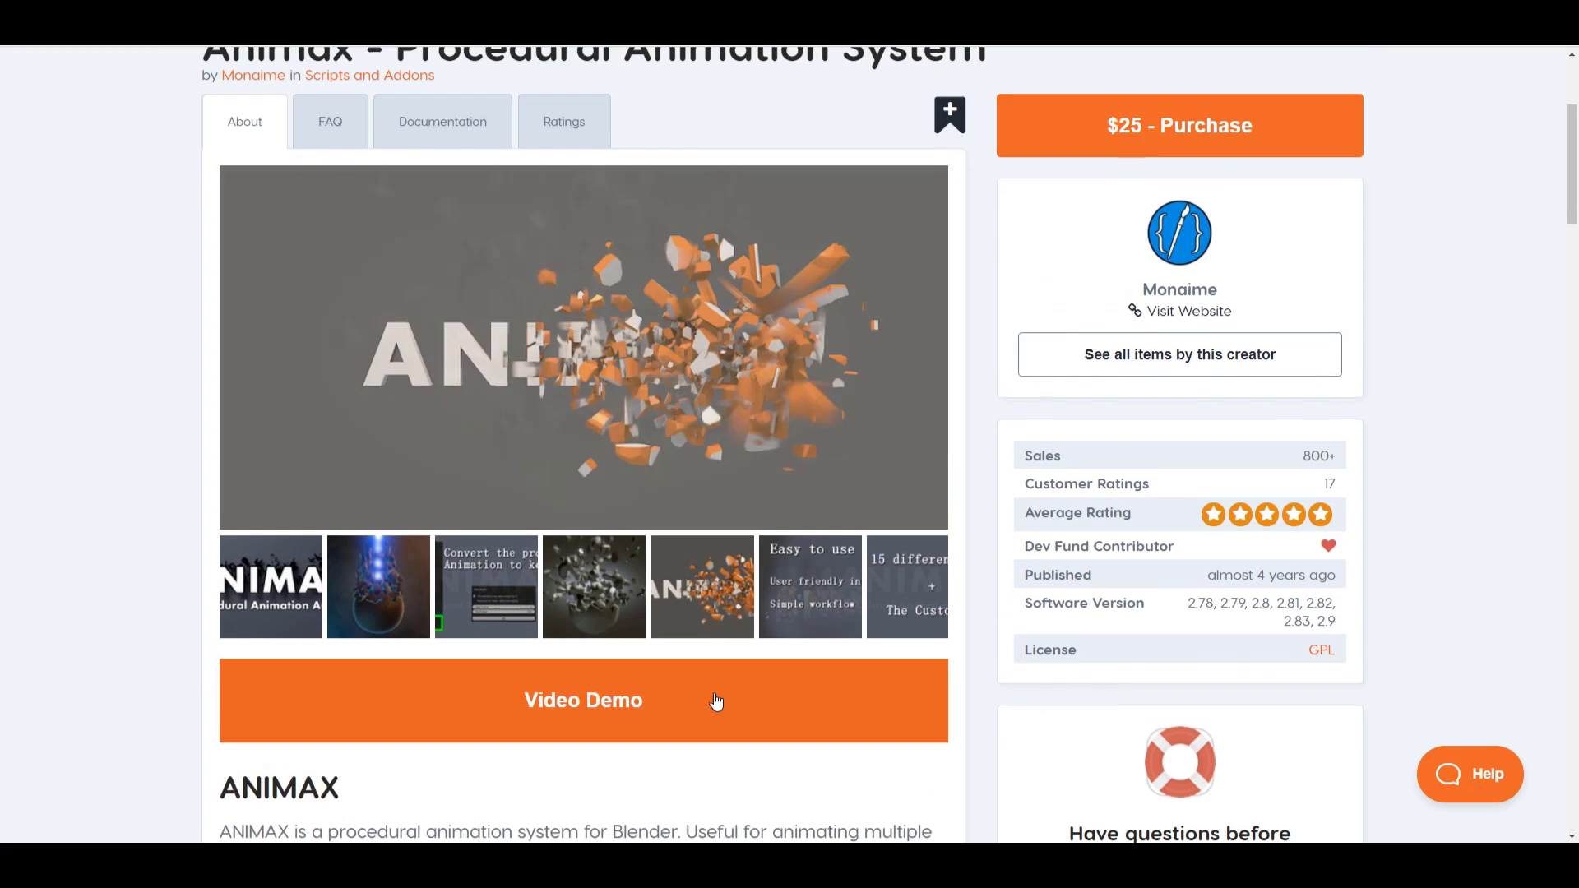
scroll(716, 701, "up", 3)
Scroll the product page, view all items by the creator, then return to Animax
scroll(714, 694, "down", 3)
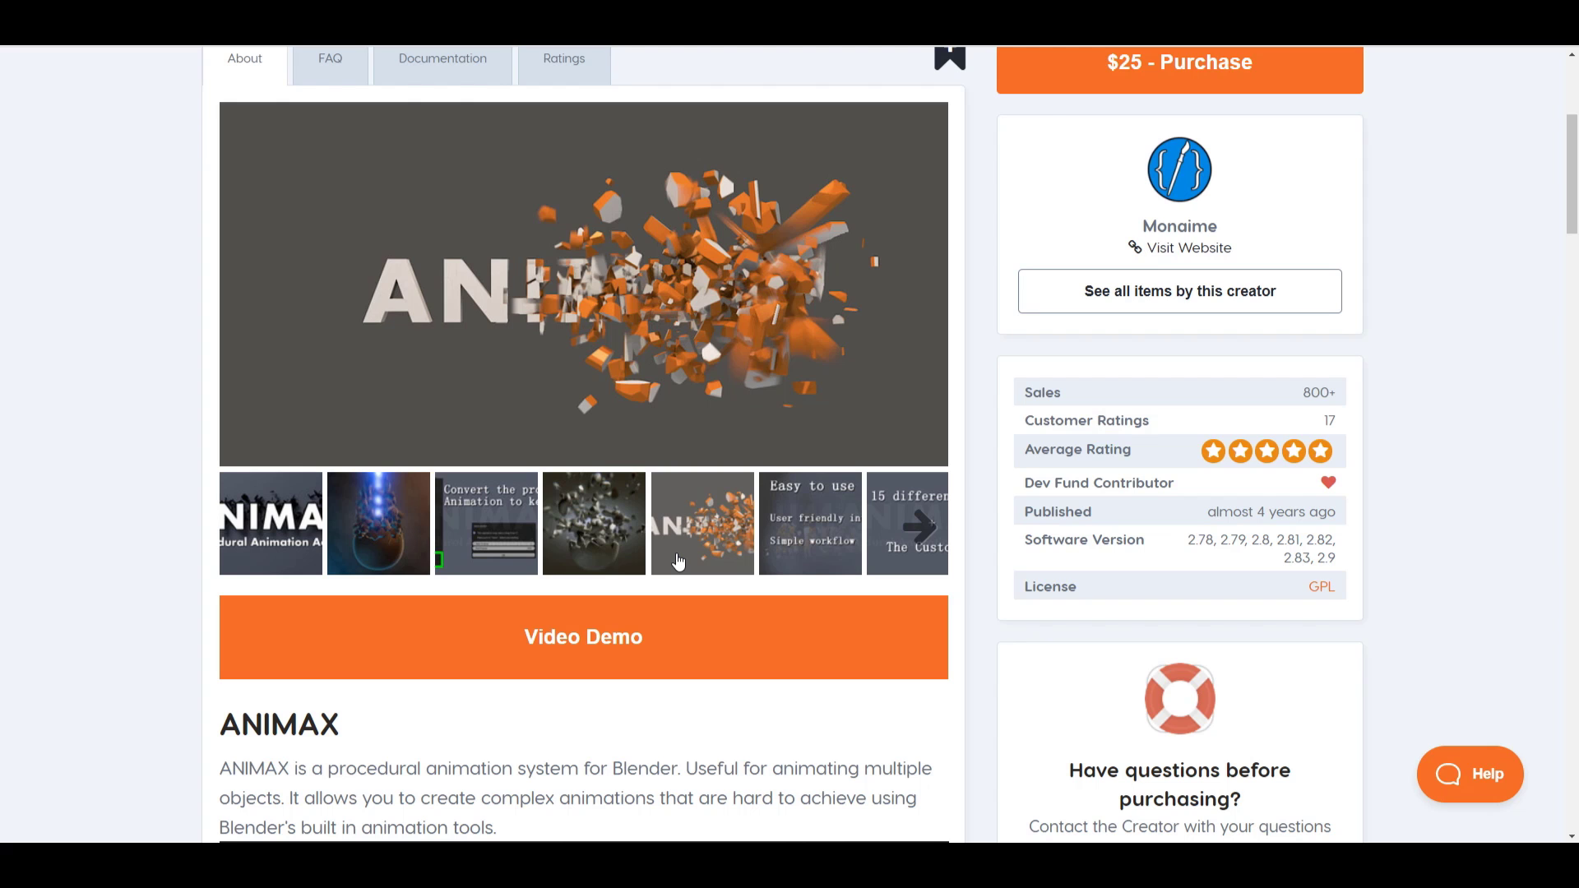
scroll(678, 560, "down", 5)
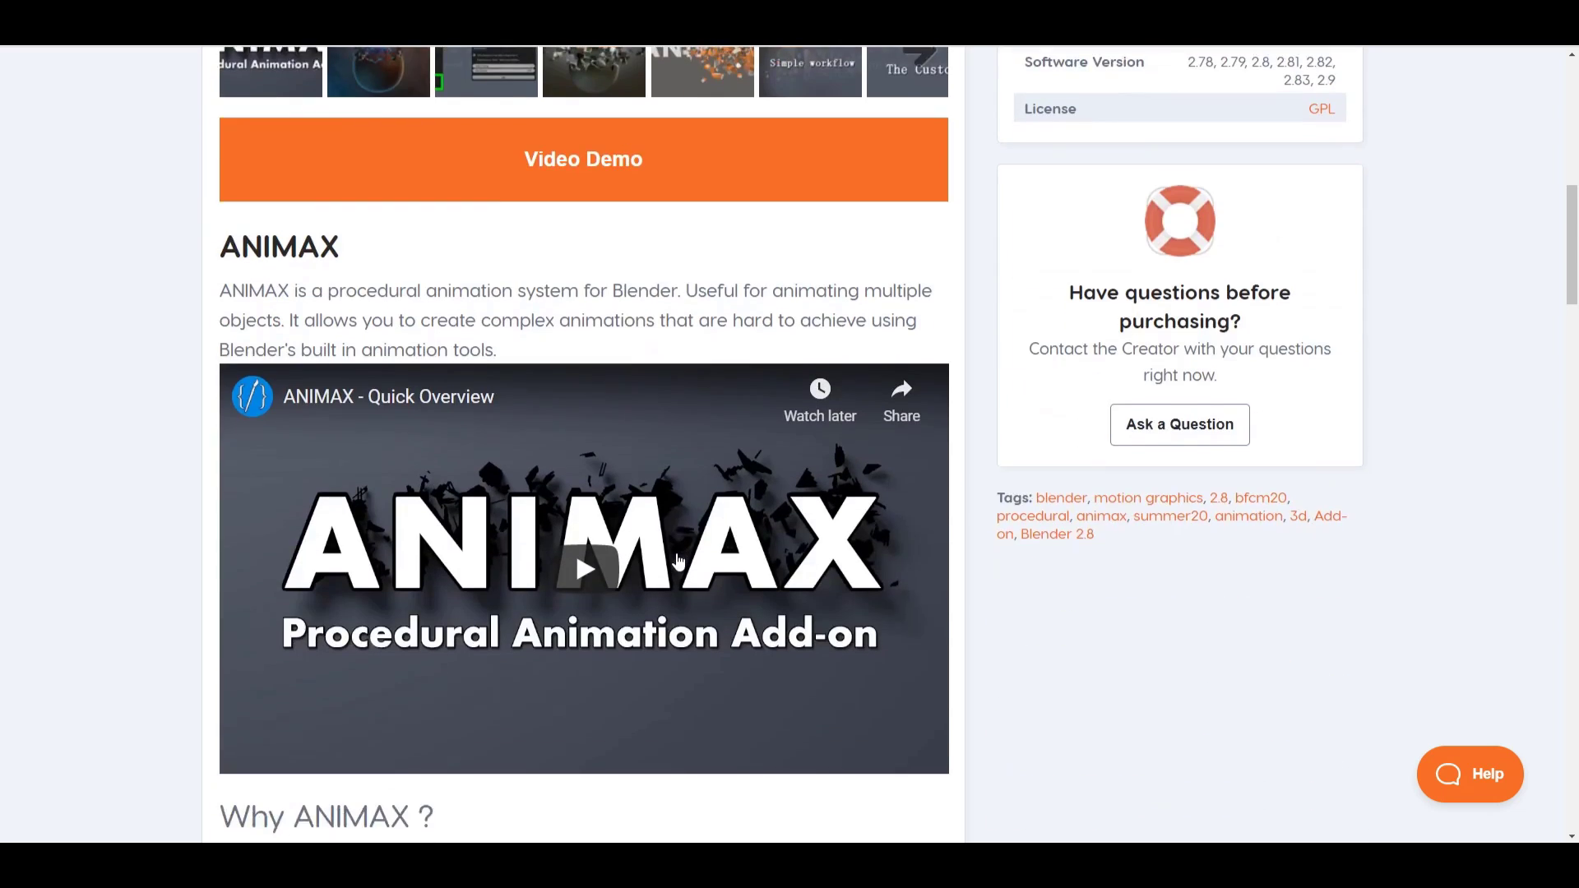
scroll(679, 559, "up", 8)
scroll(681, 560, "up", 2)
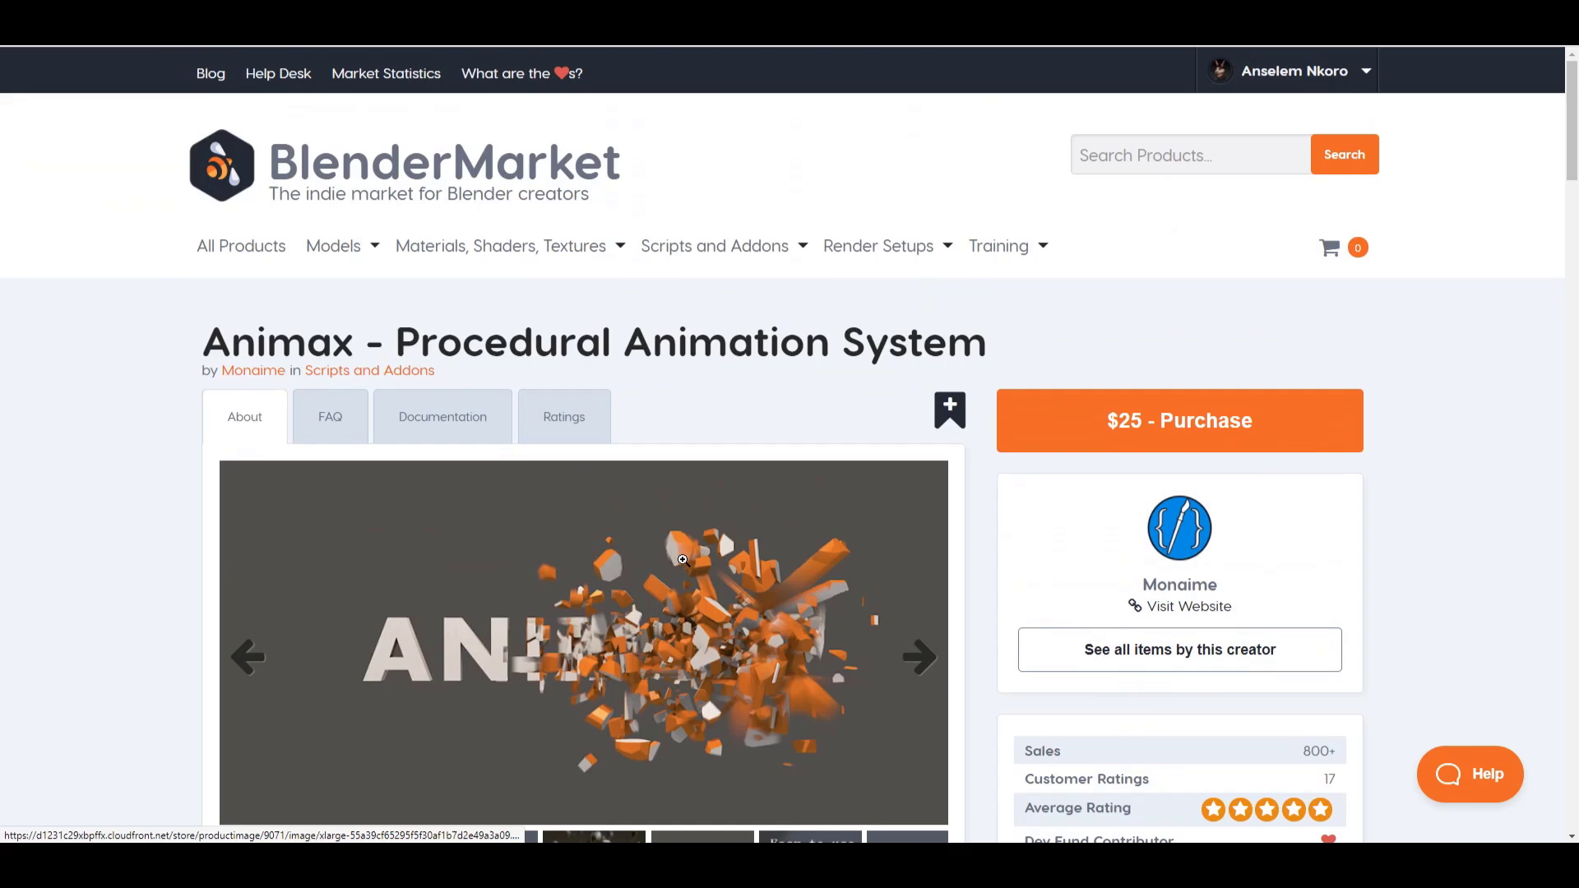
scroll(683, 560, "down", 6)
scroll(978, 670, "up", 3)
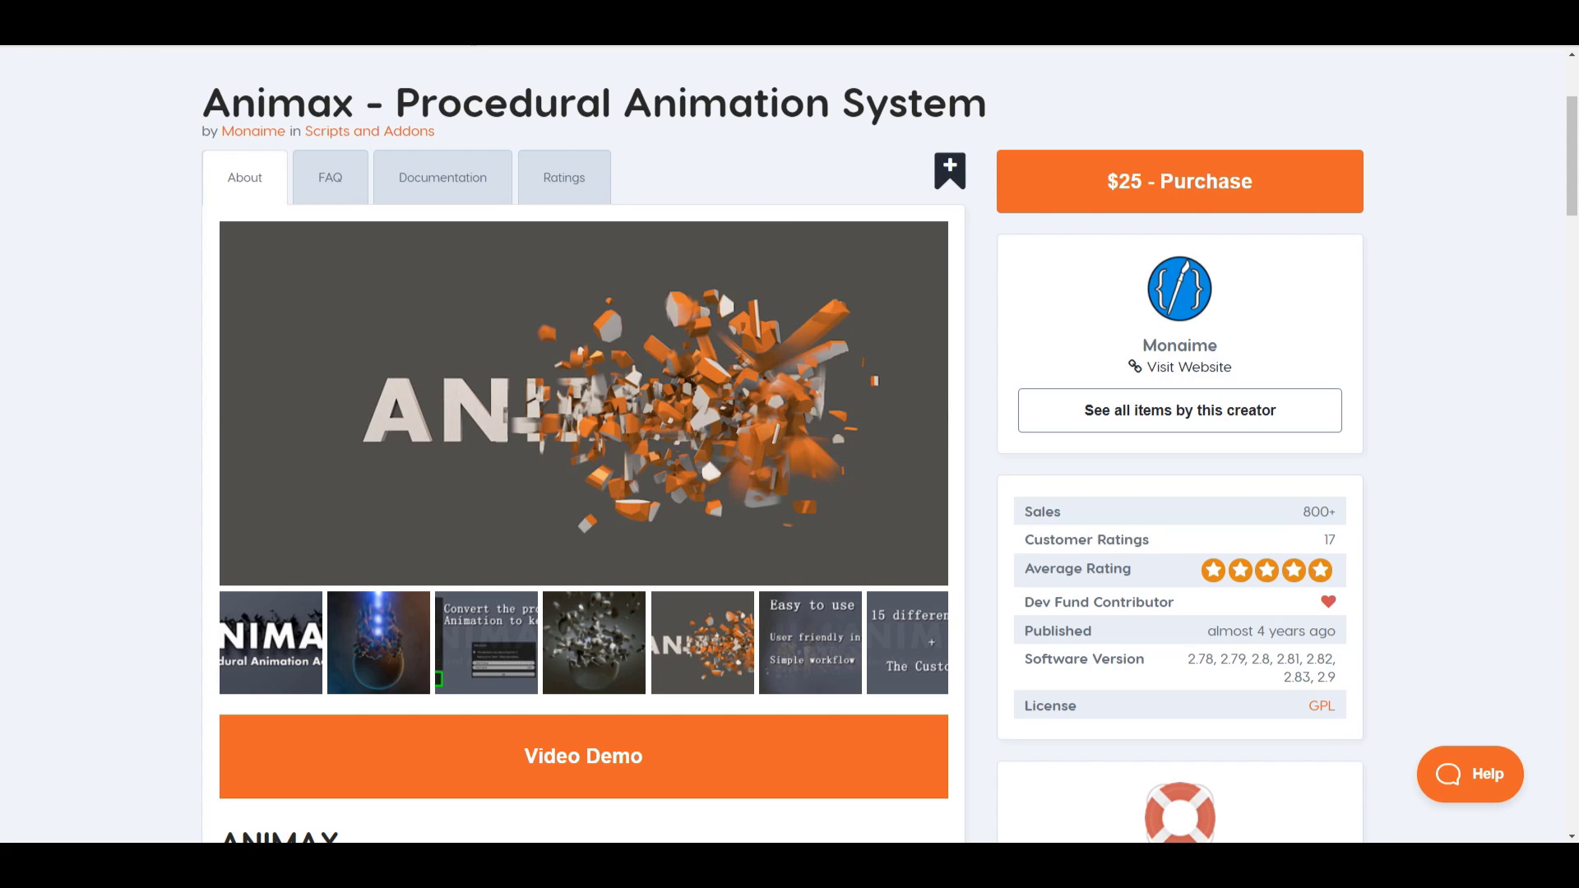
left_click(254, 131)
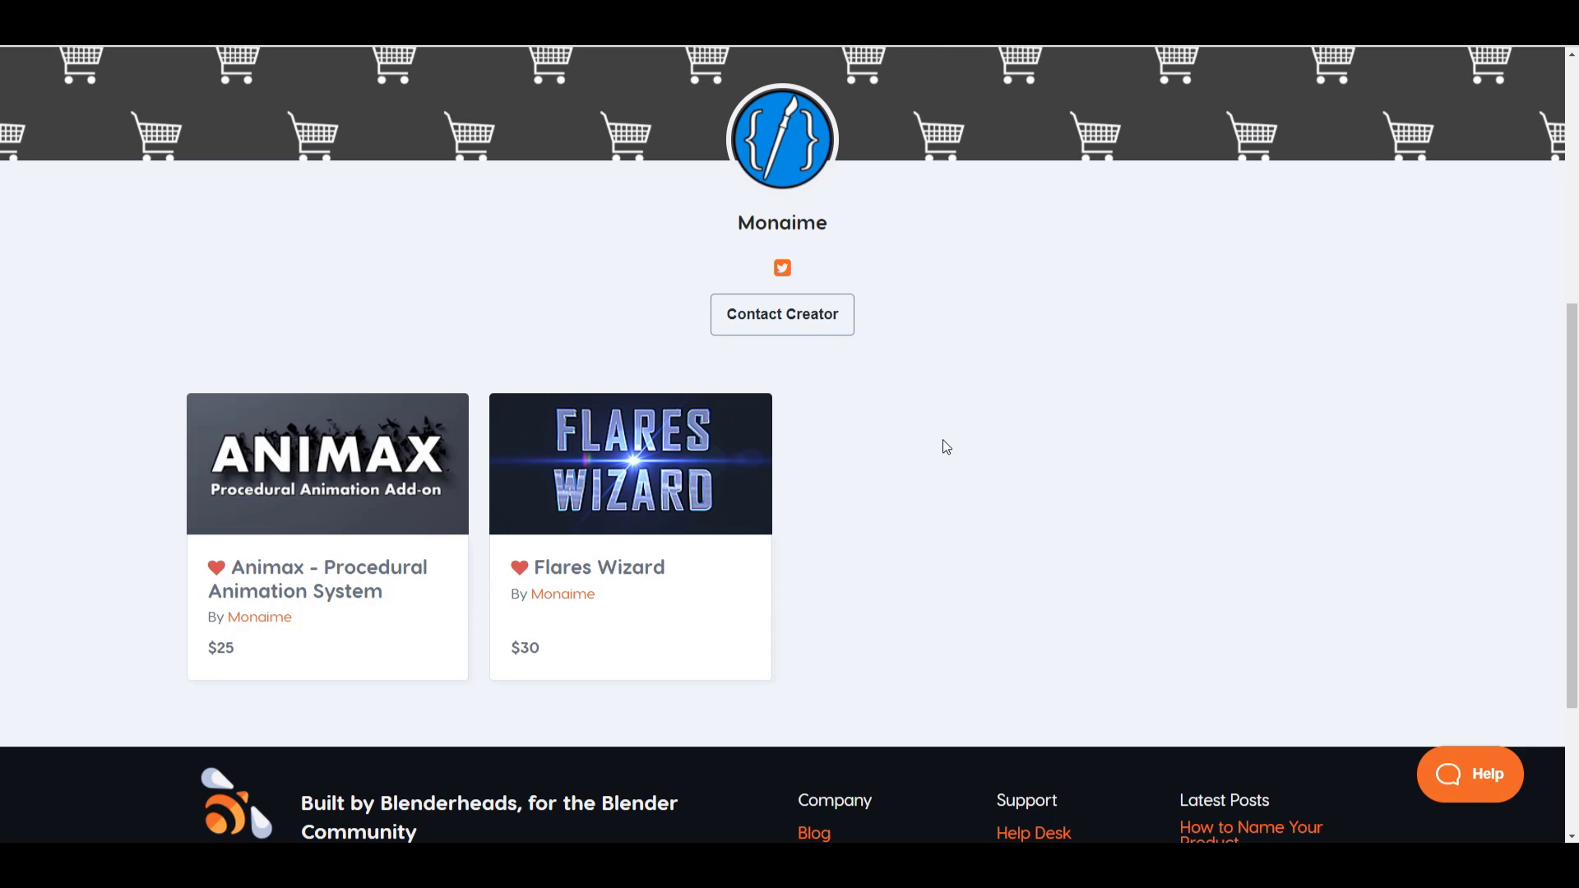
key("alt+Left")
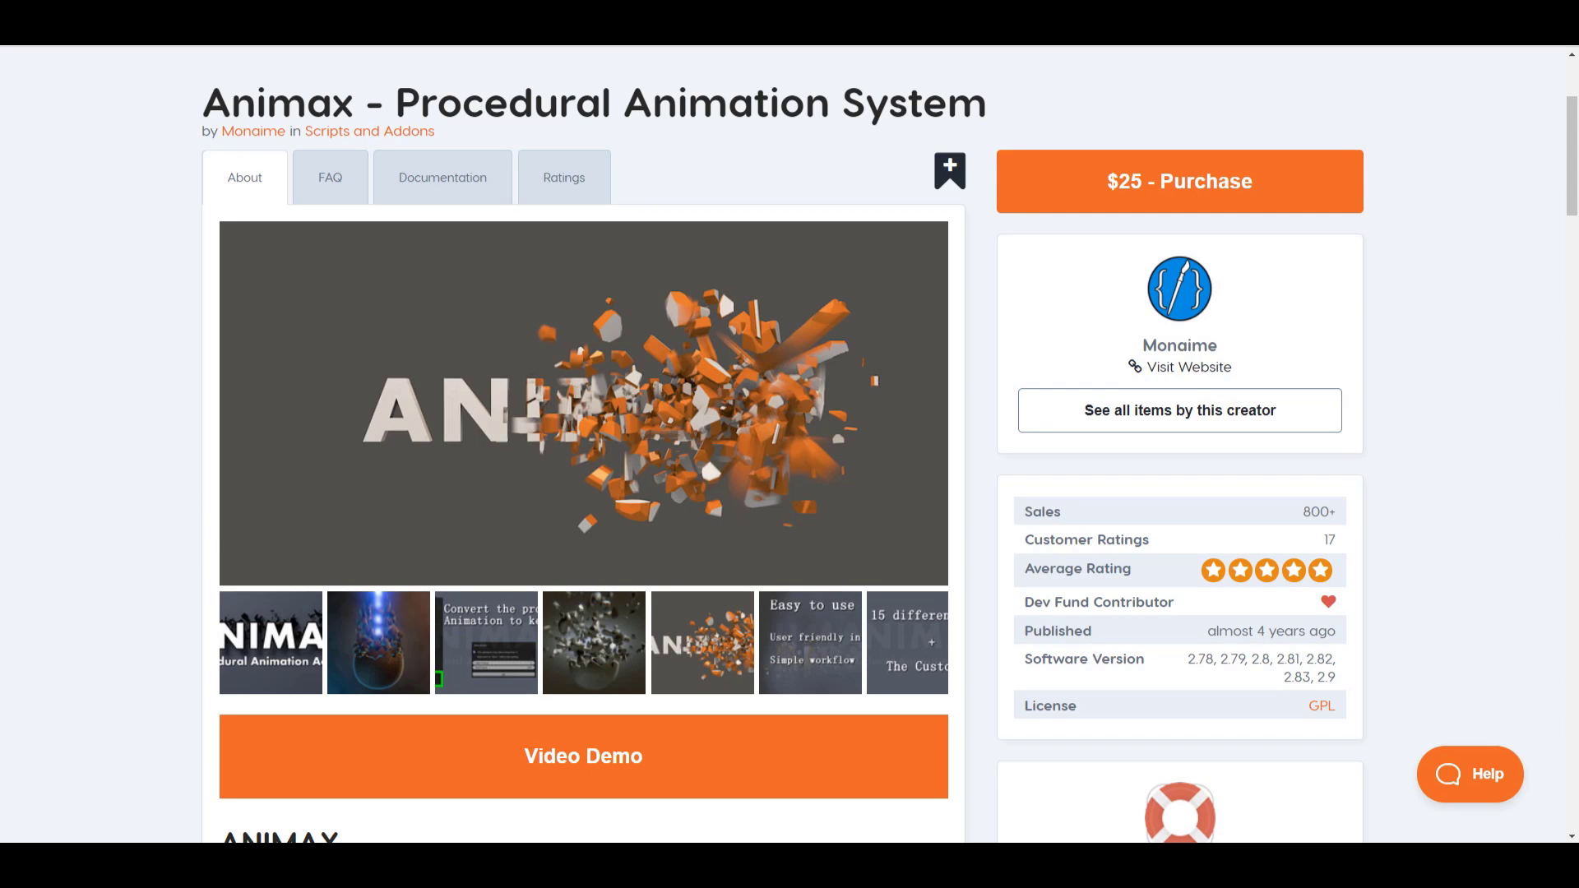